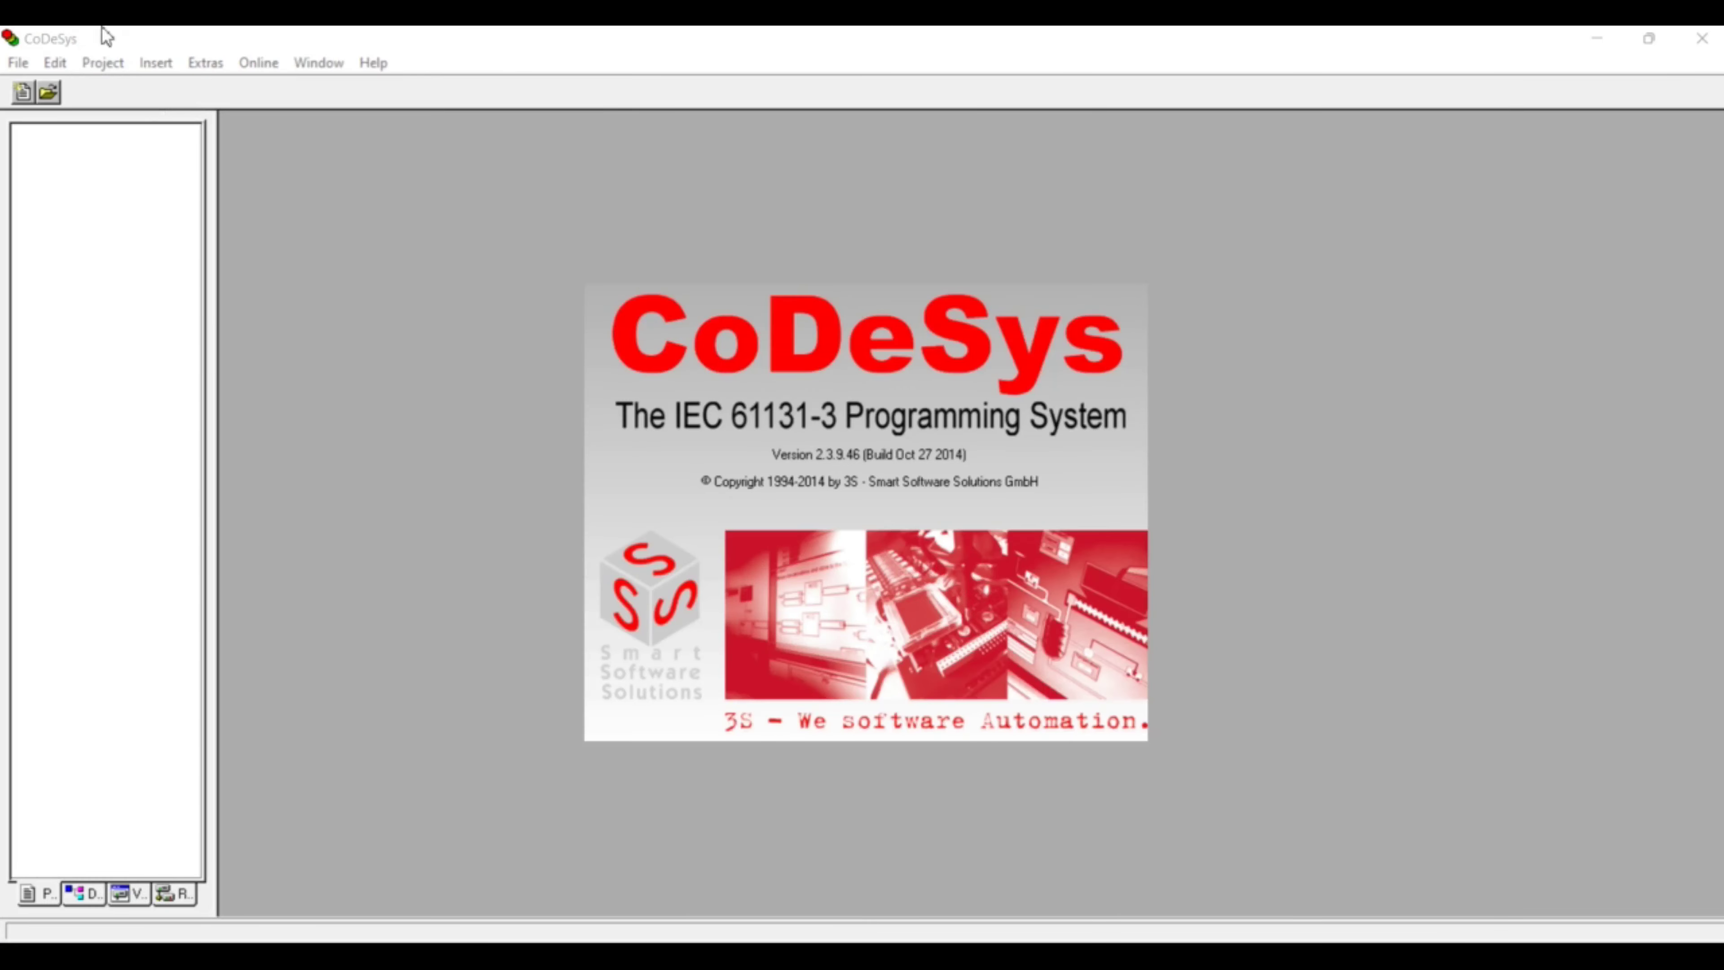
# - Create a new project for the GOC35 T1.06.00 target with a ladder (LD) program named PLC_PRG
pyautogui.press('Return')
pyautogui.click(29, 66)
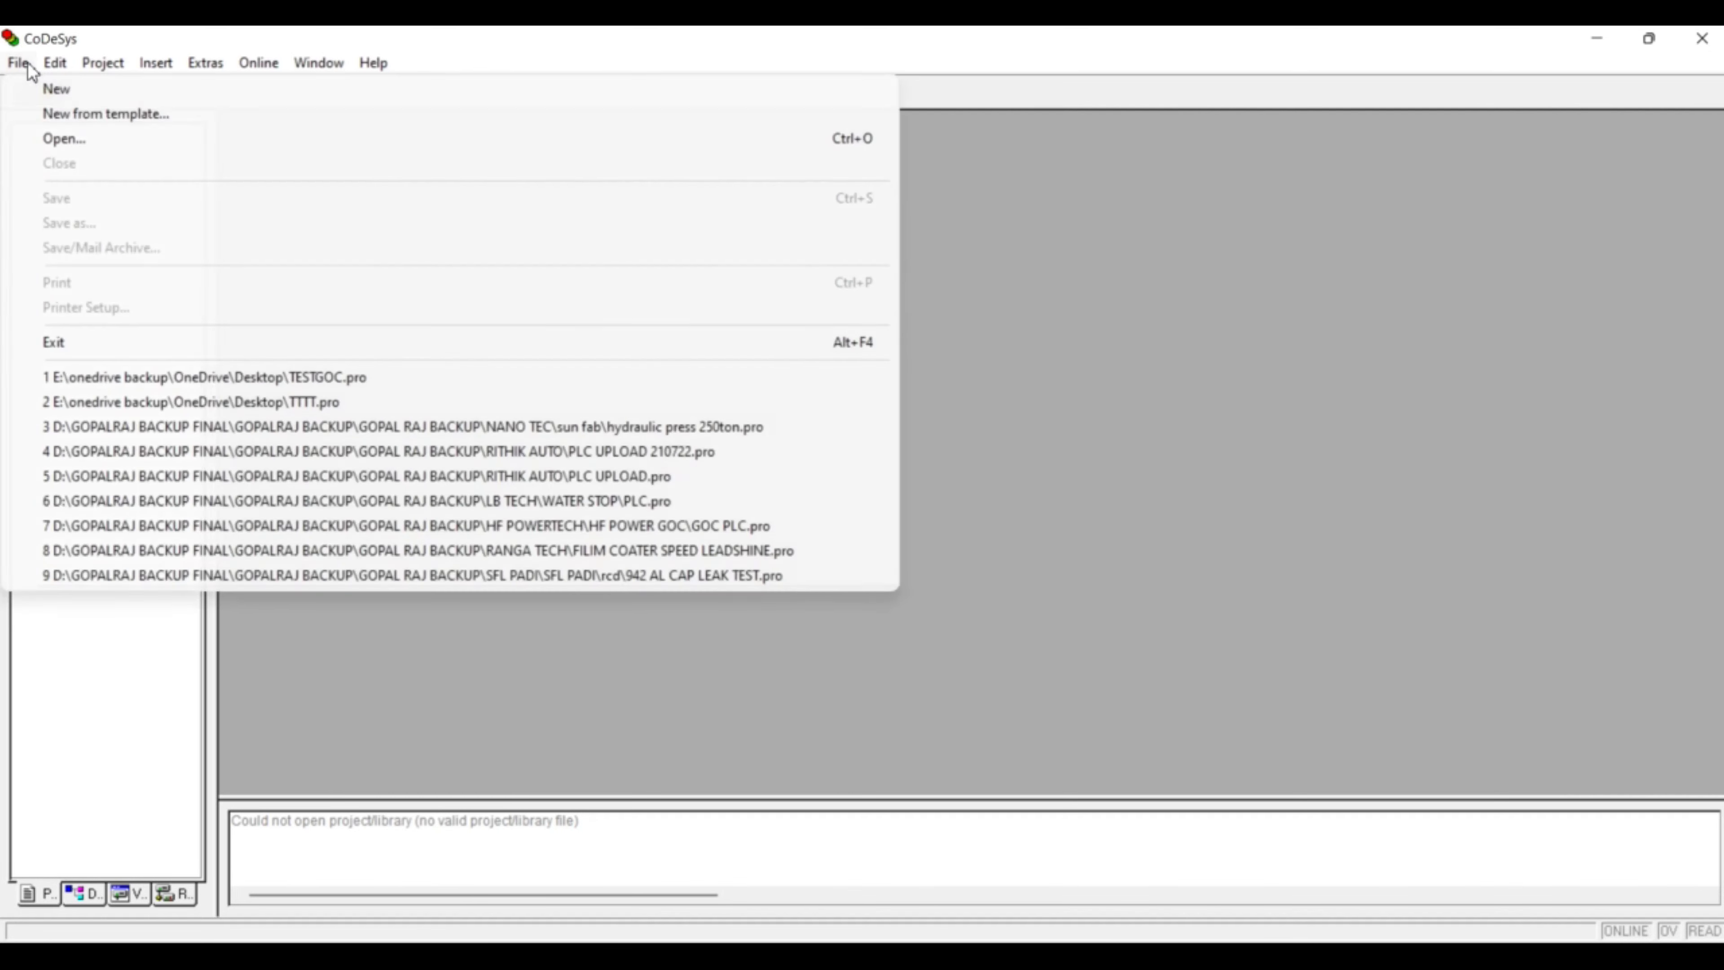
pyautogui.click(37, 90)
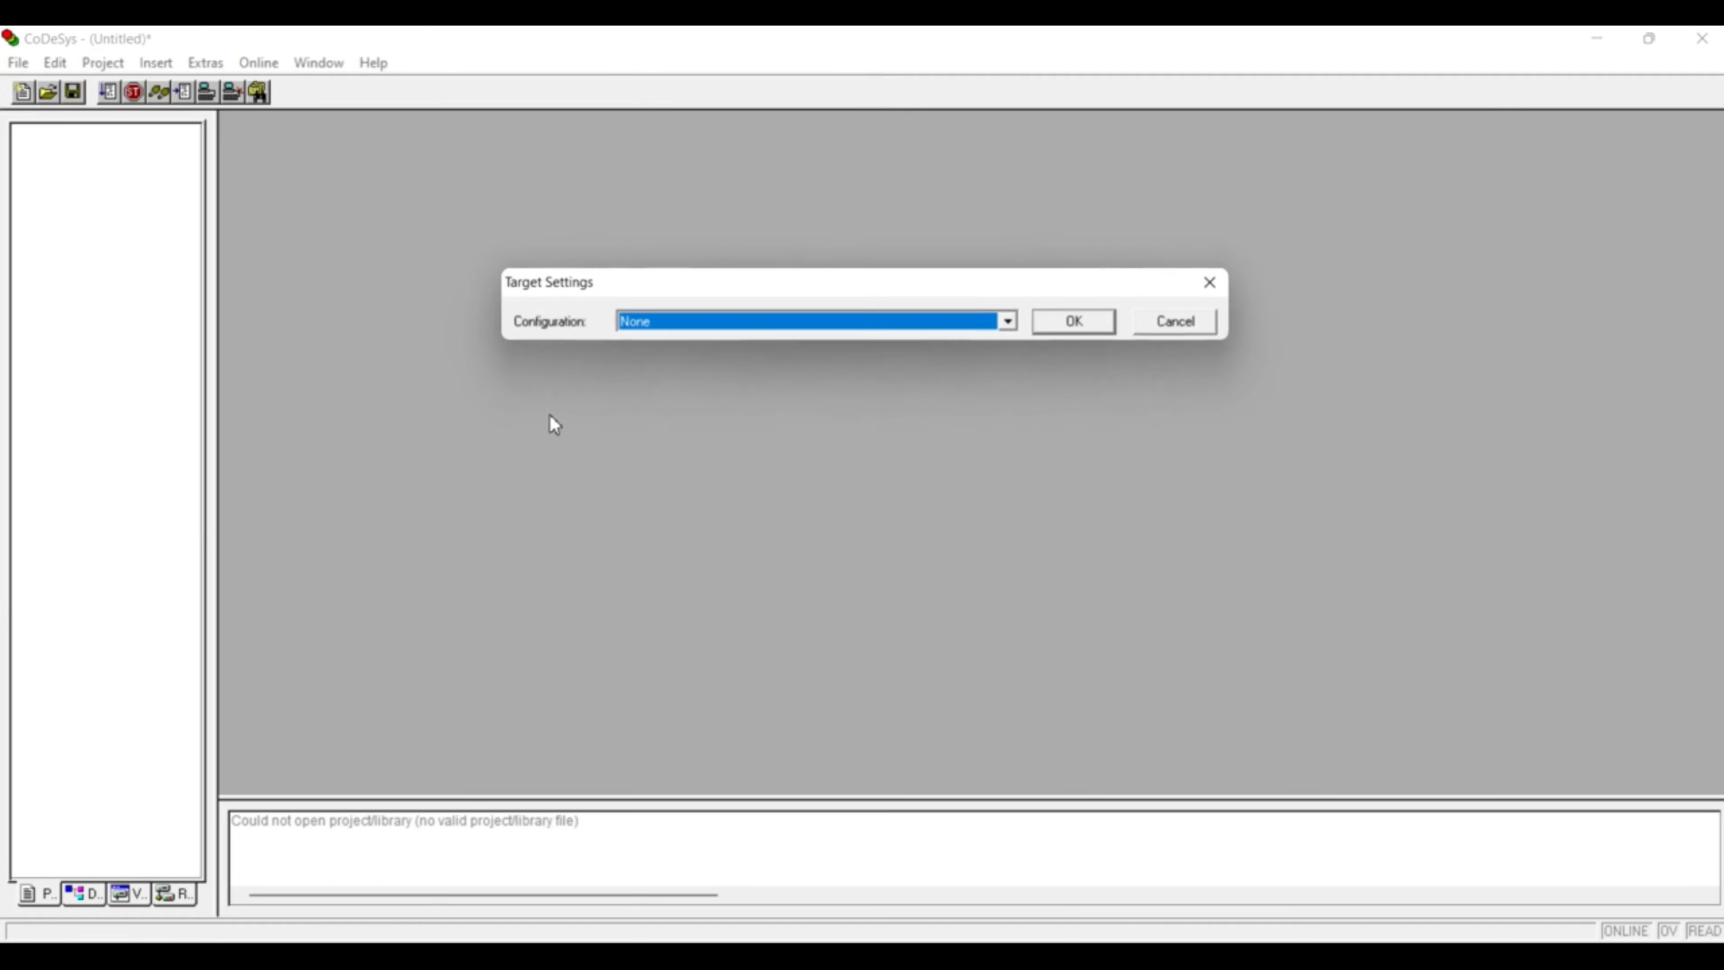
pyautogui.click(768, 324)
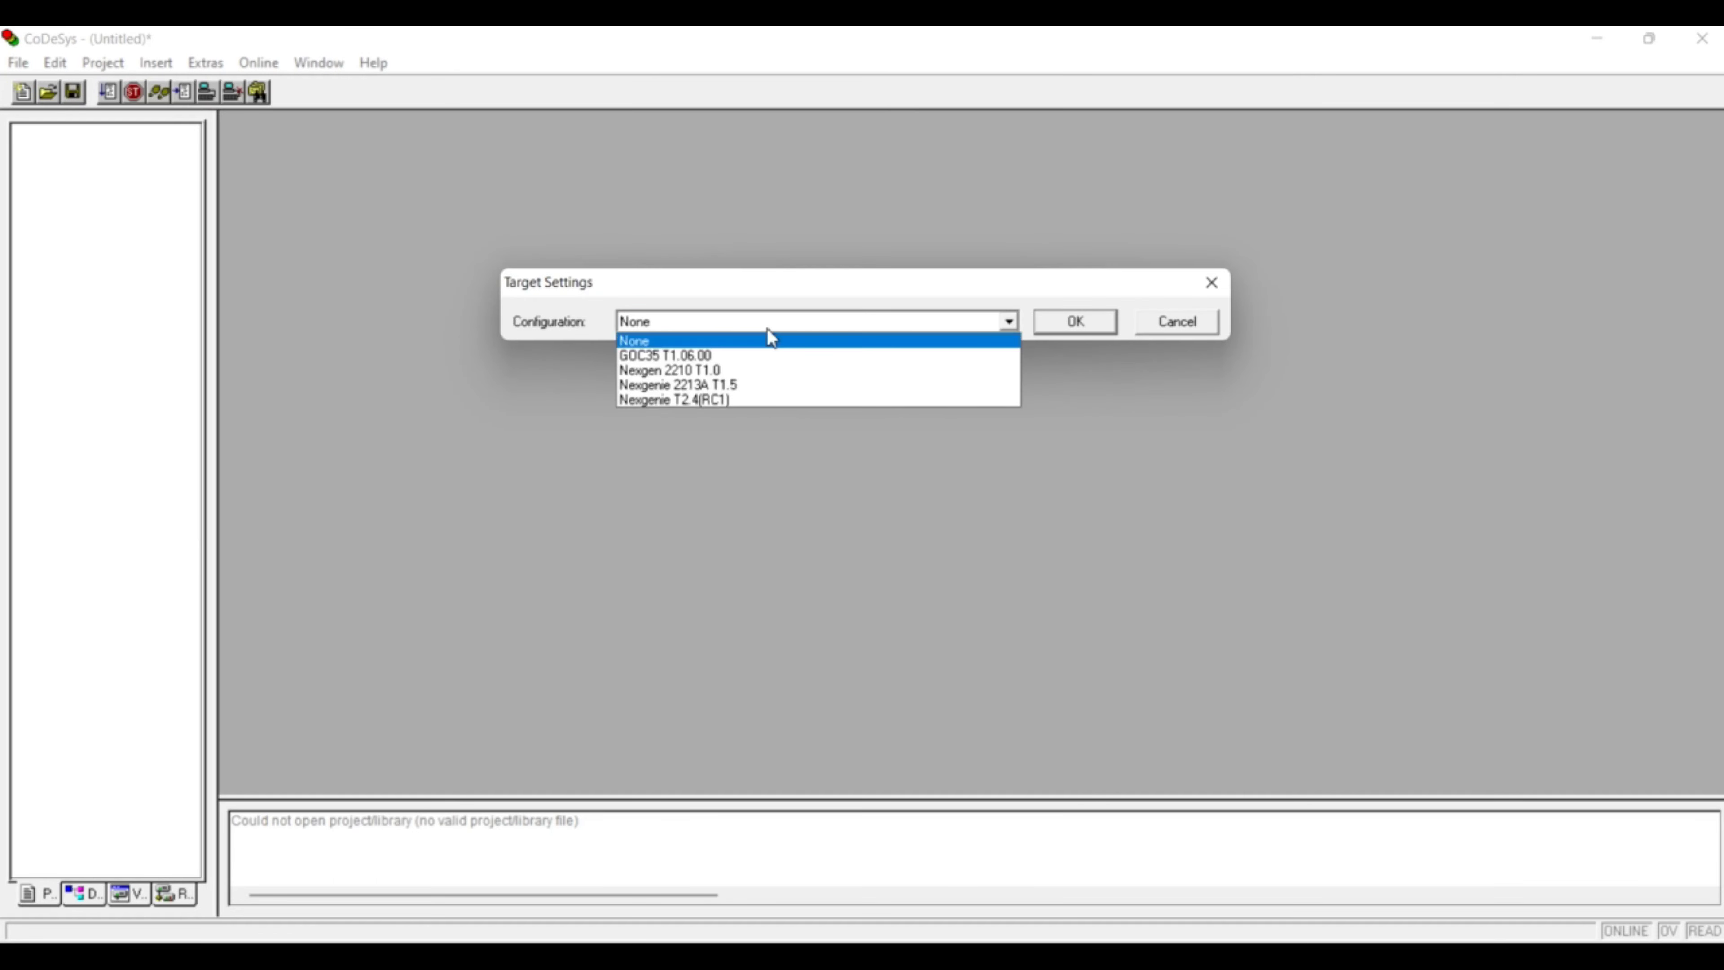
pyautogui.click(736, 358)
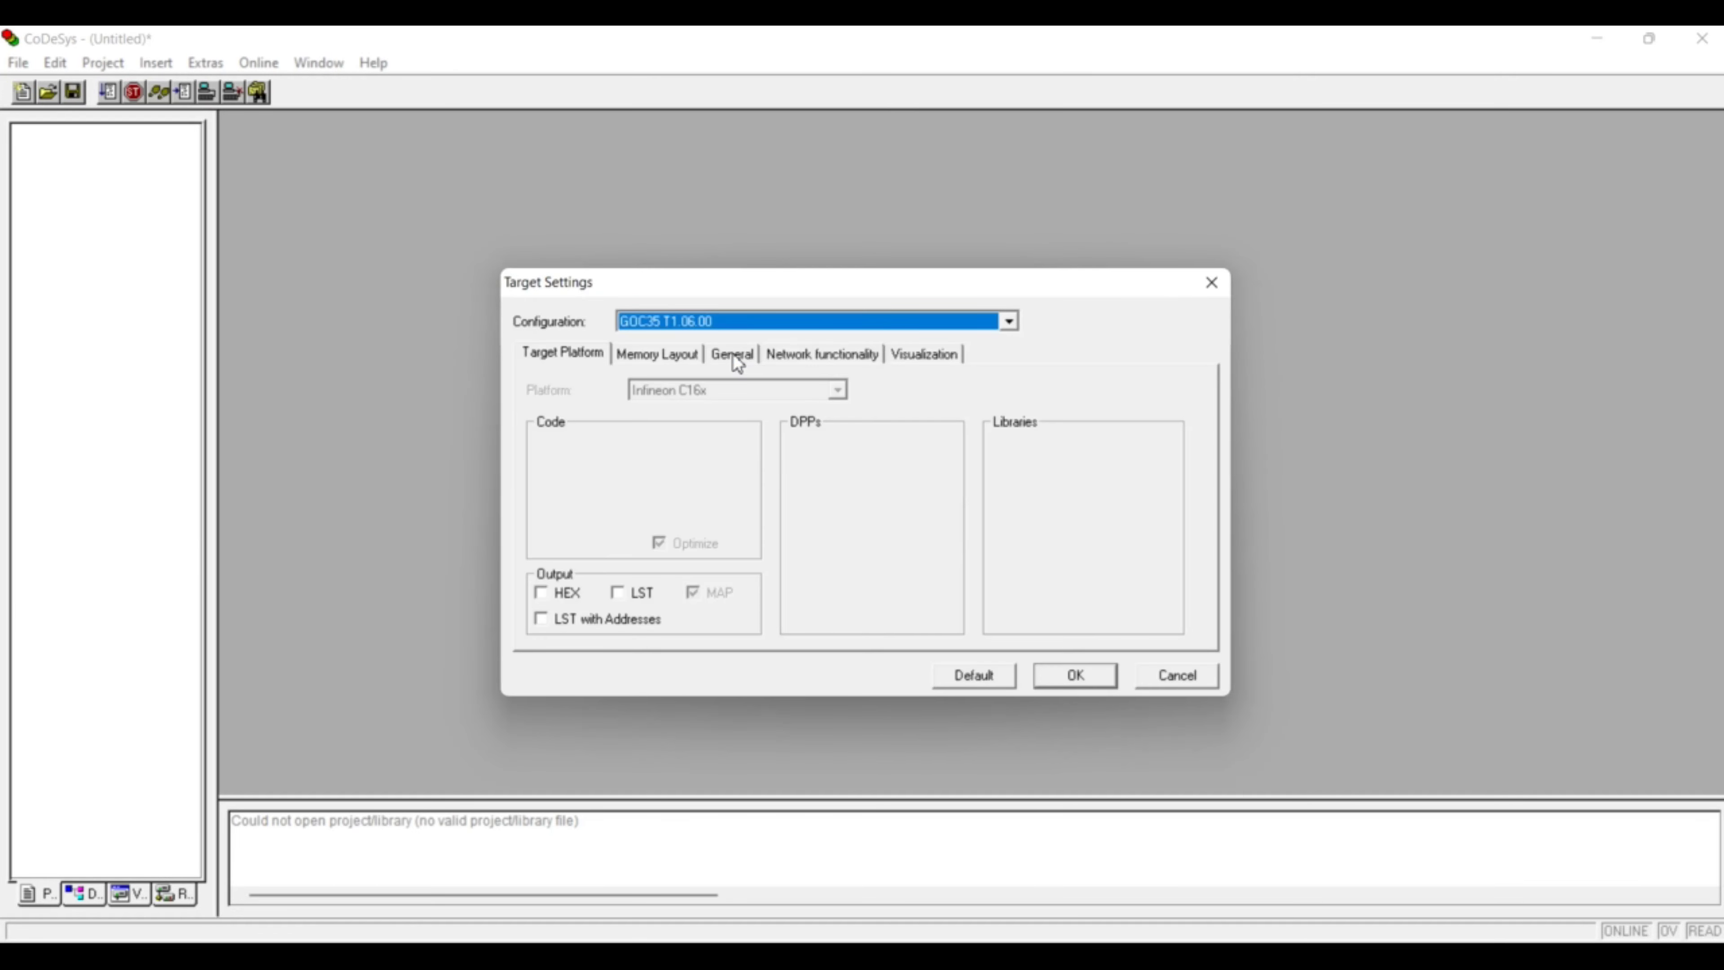
pyautogui.click(1069, 666)
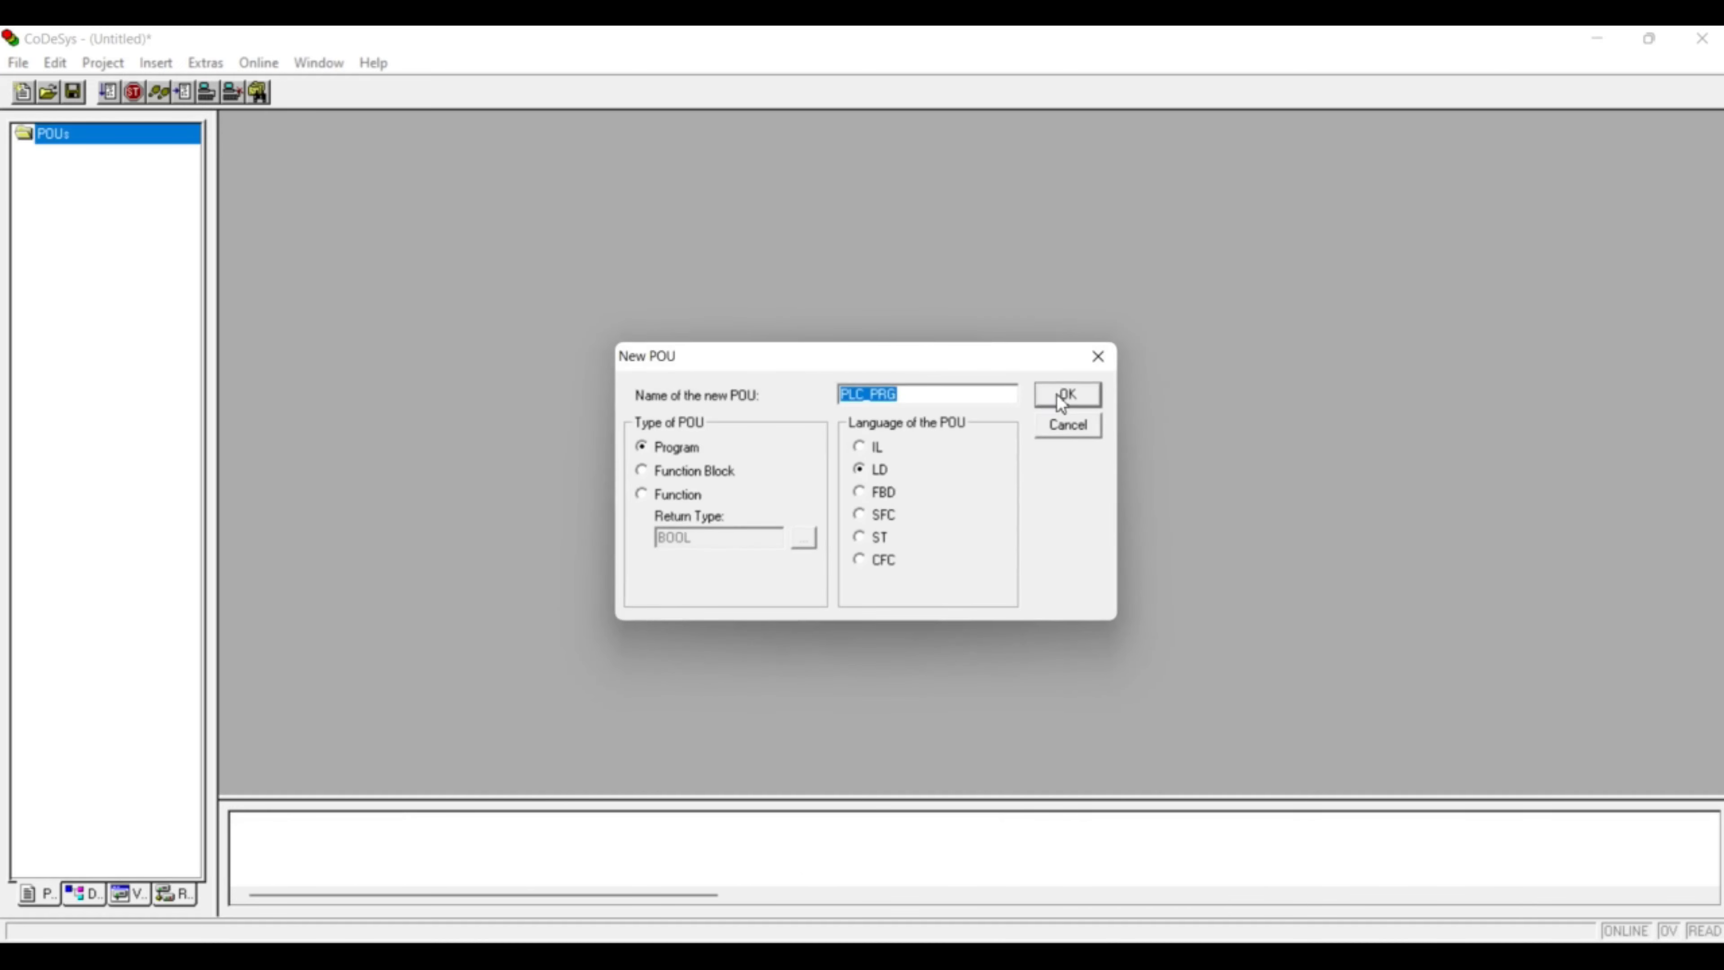
pyautogui.click(1059, 396)
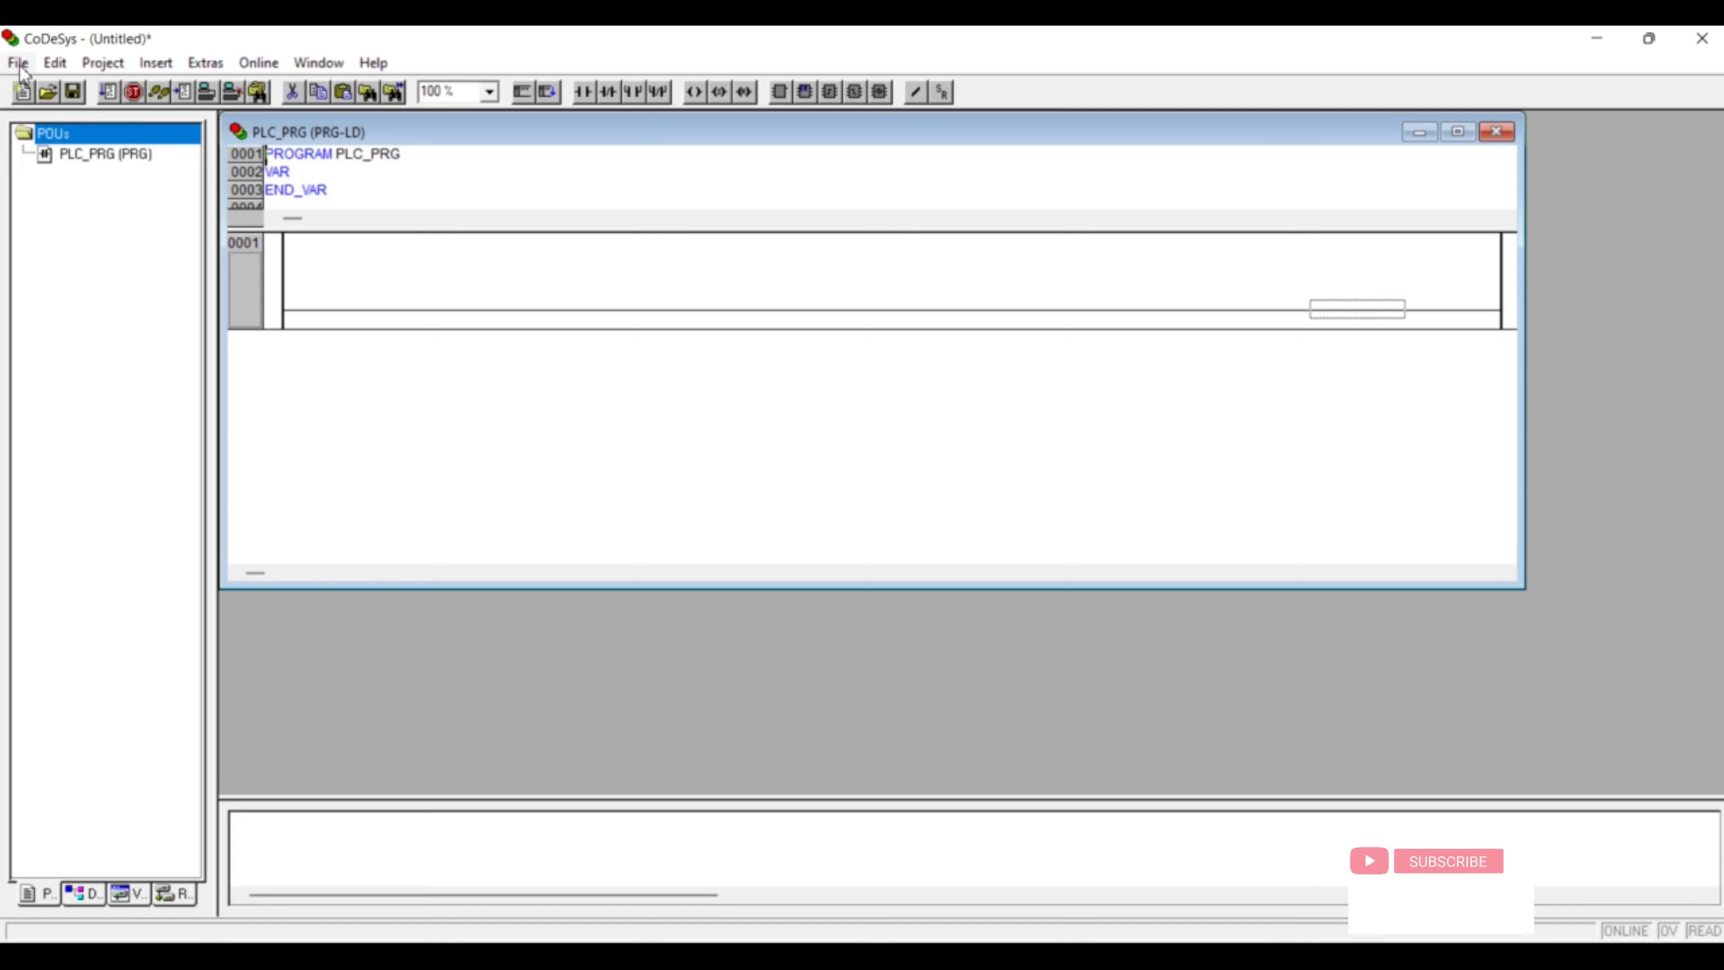
# - Save the project to the Desktop as GOCTEST
pyautogui.click(18, 62)
pyautogui.click(80, 224)
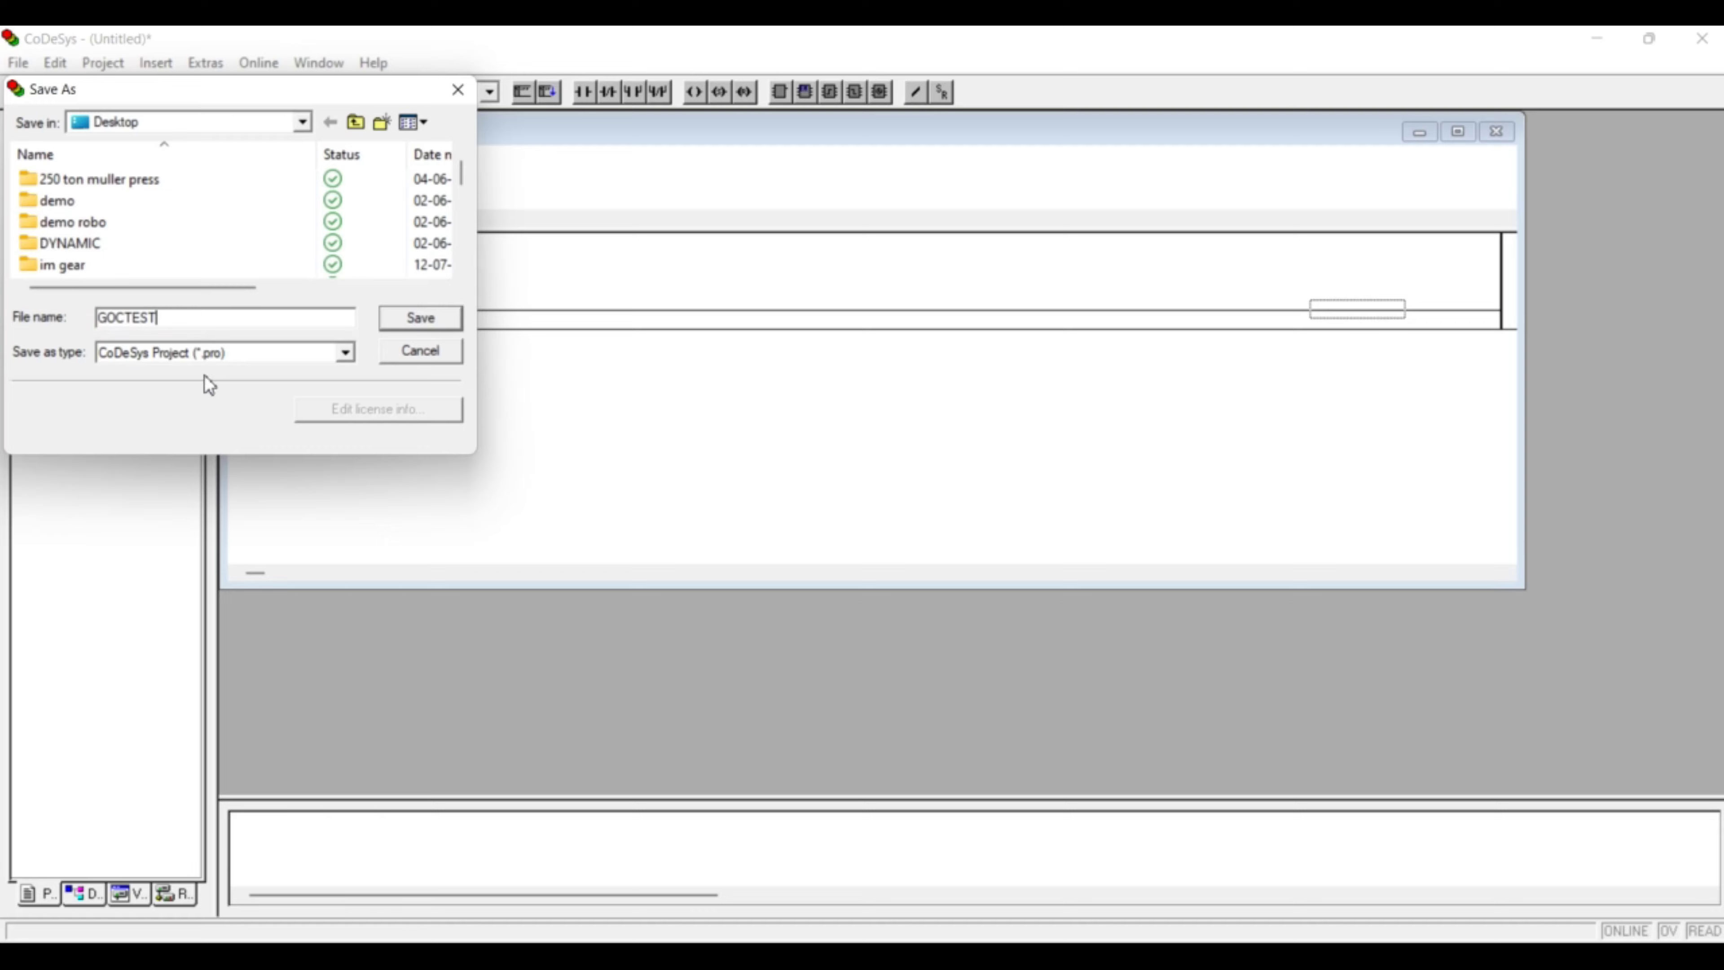
pyautogui.press('Return')
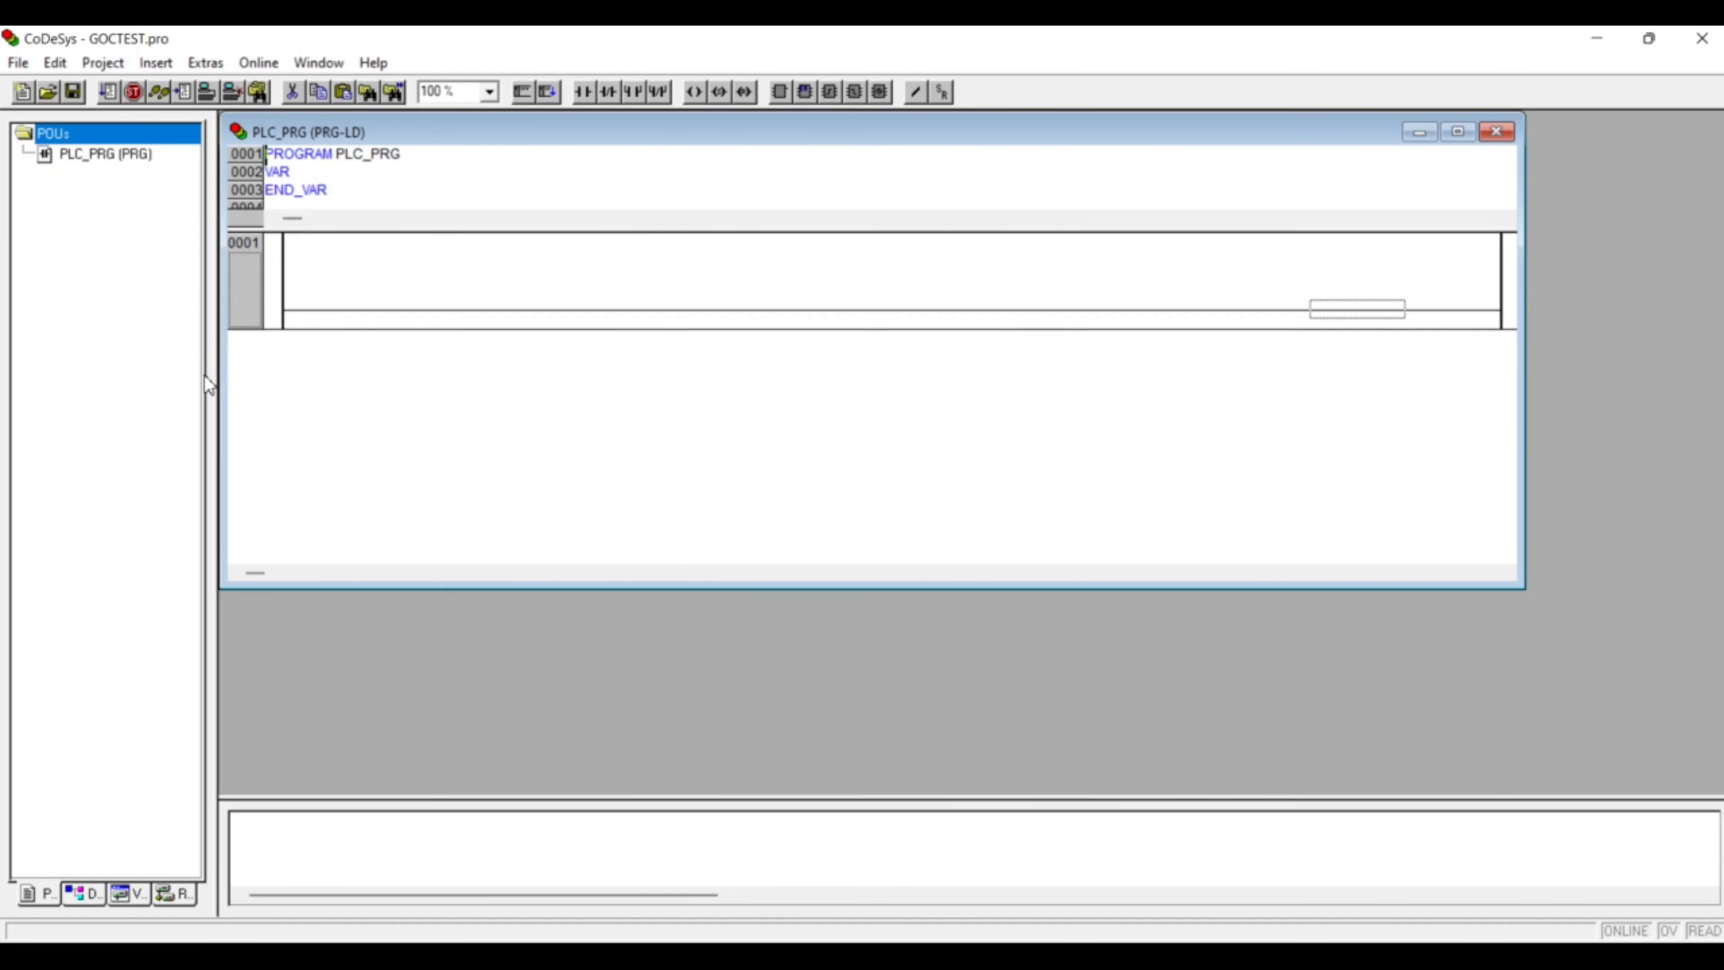
# - Enable dumping of the XML symbol table in the workspace's symbol configuration options
pyautogui.click(173, 895)
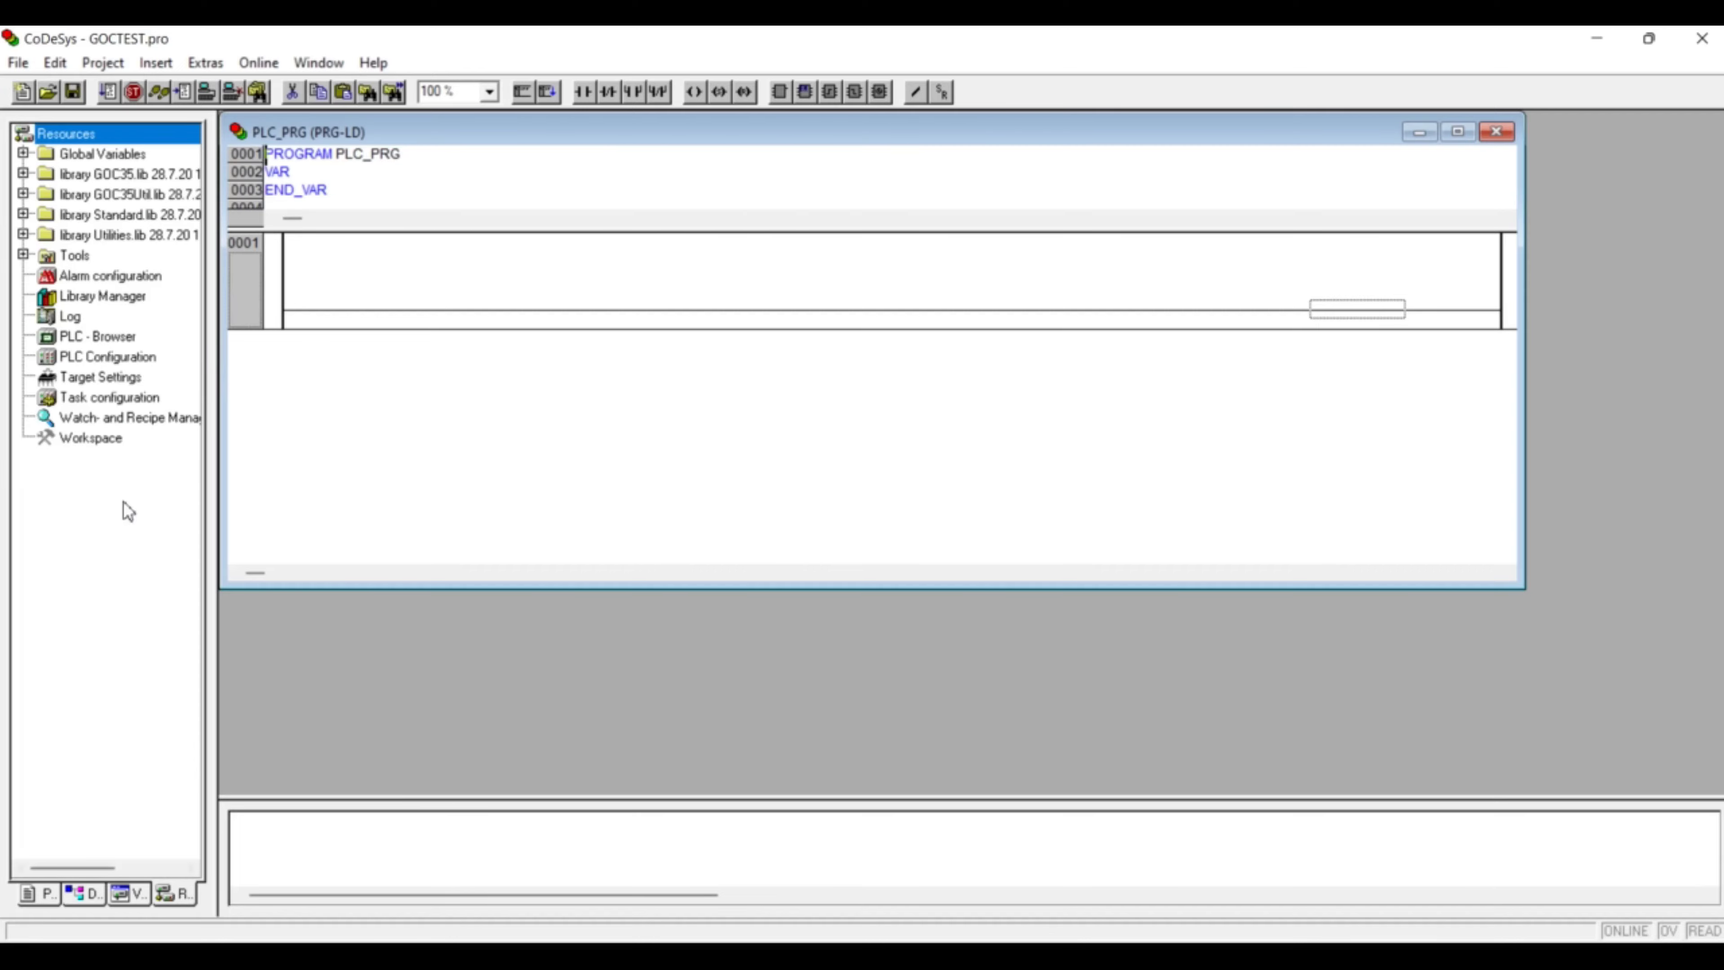
pyautogui.doubleClick(88, 440)
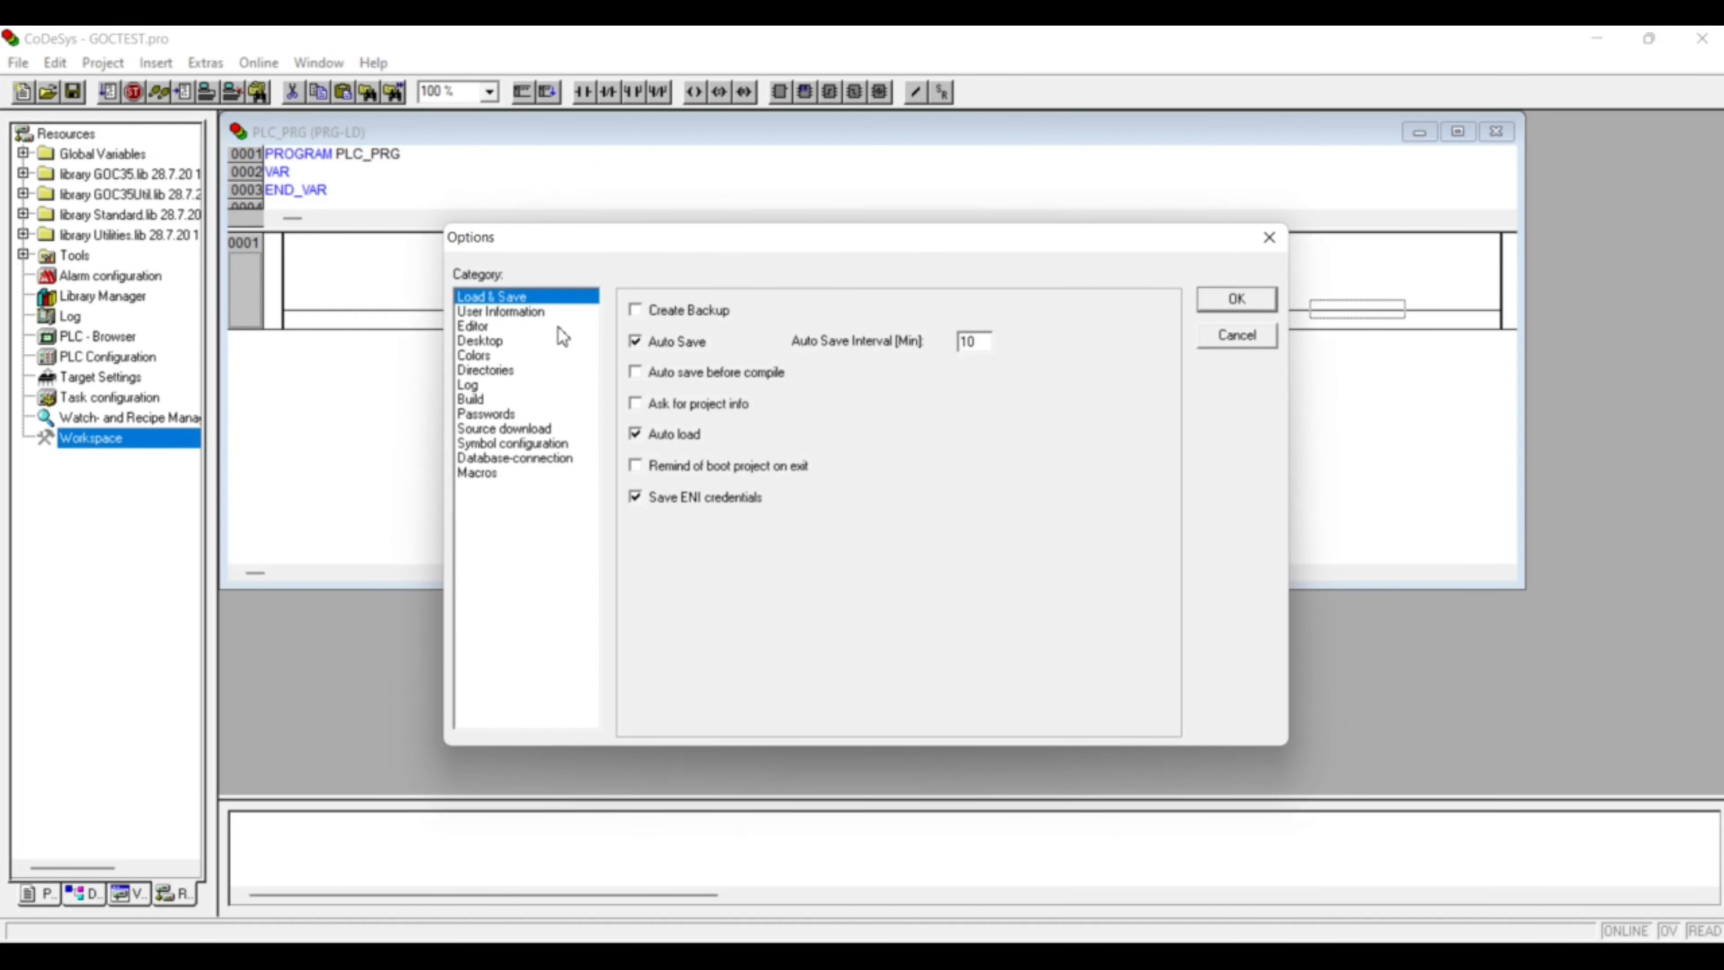
pyautogui.click(513, 445)
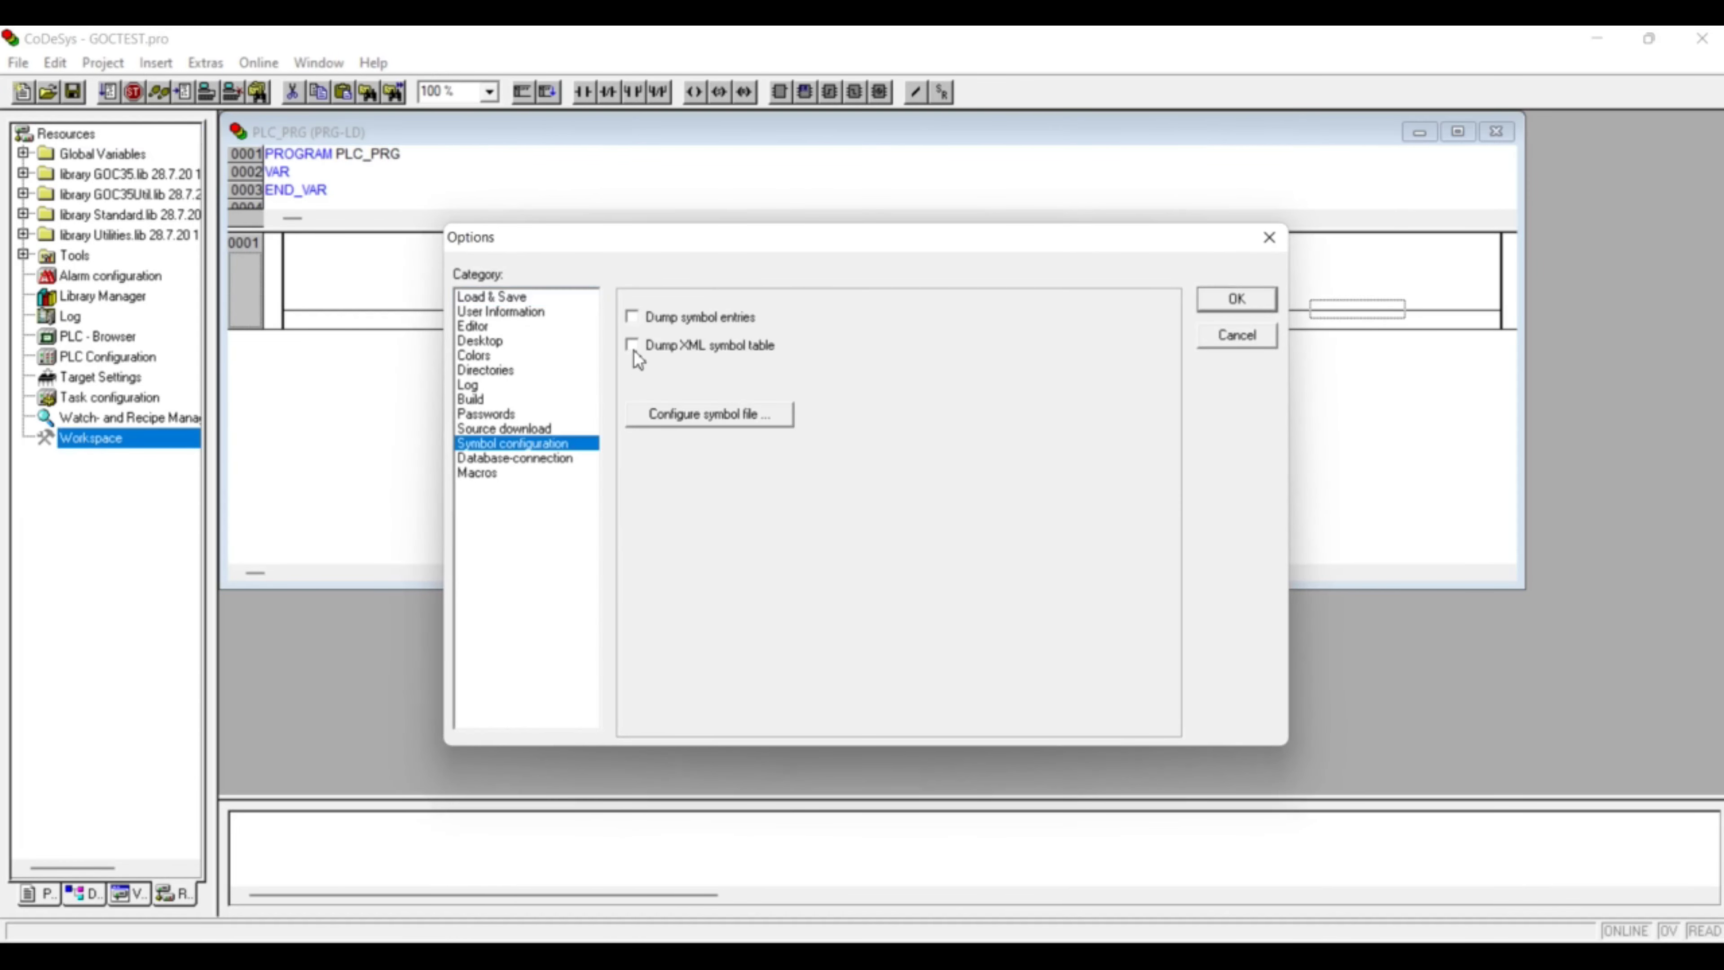
pyautogui.click(635, 346)
pyautogui.click(635, 346)
pyautogui.click(1229, 308)
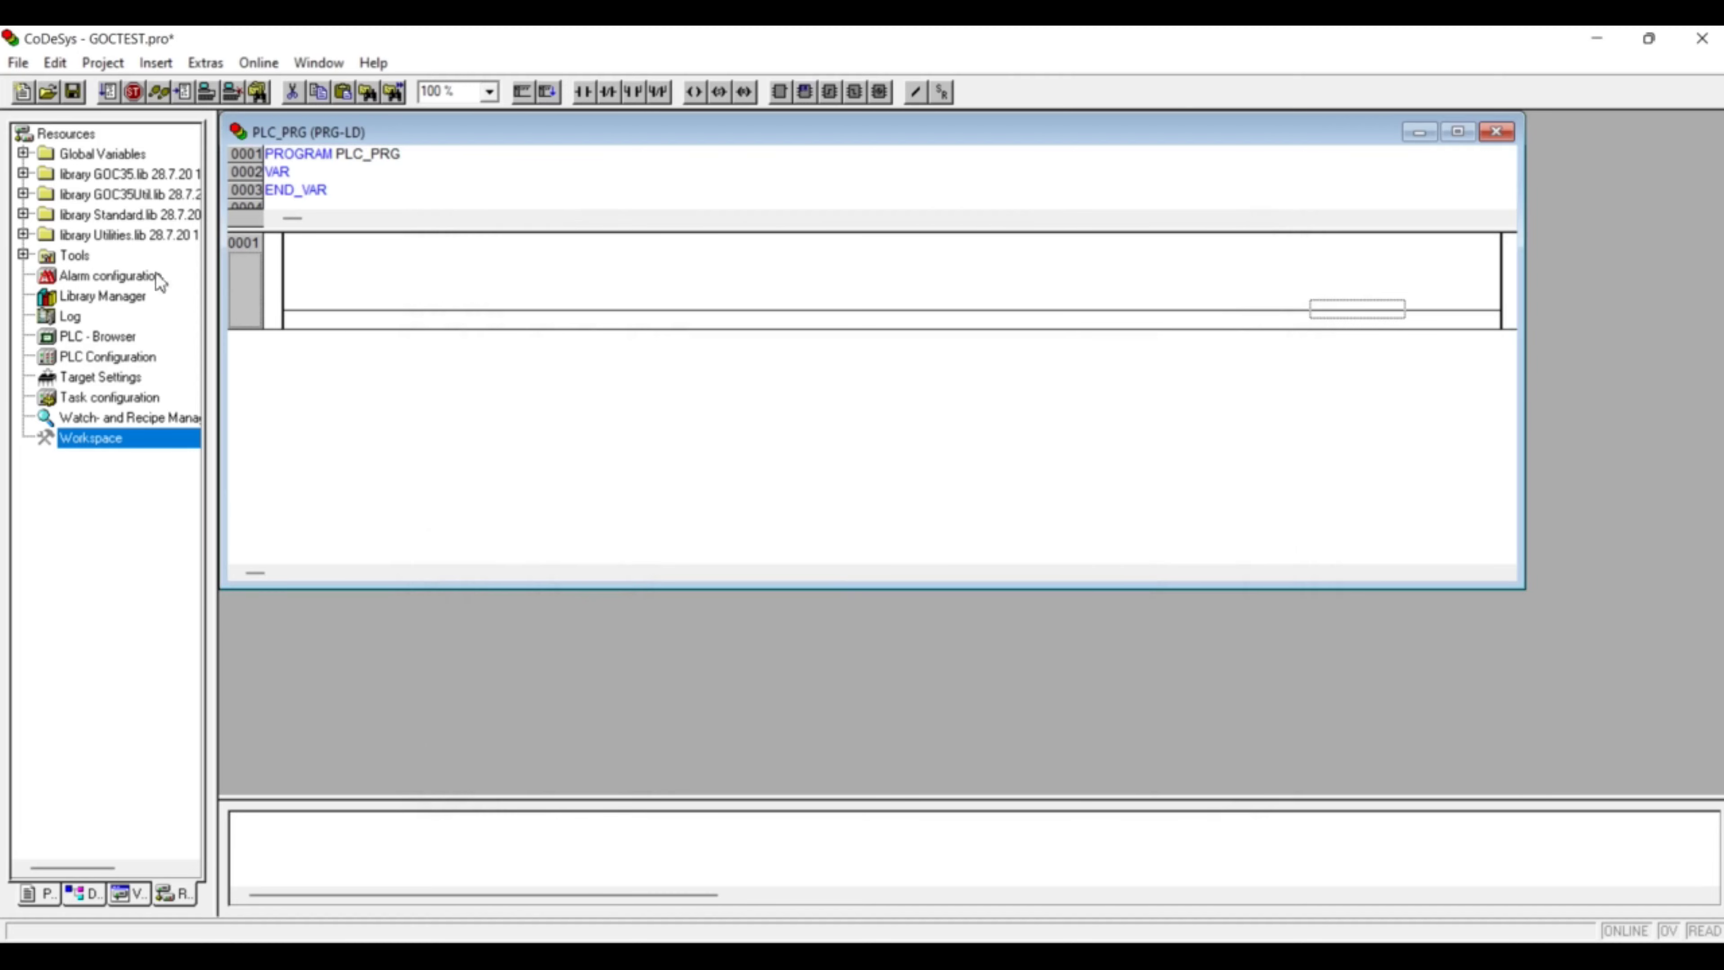
# - Open the Hardware Configuration tool and add the GC35MH-16MT-DS base unit to the hardware
pyautogui.click(23, 254)
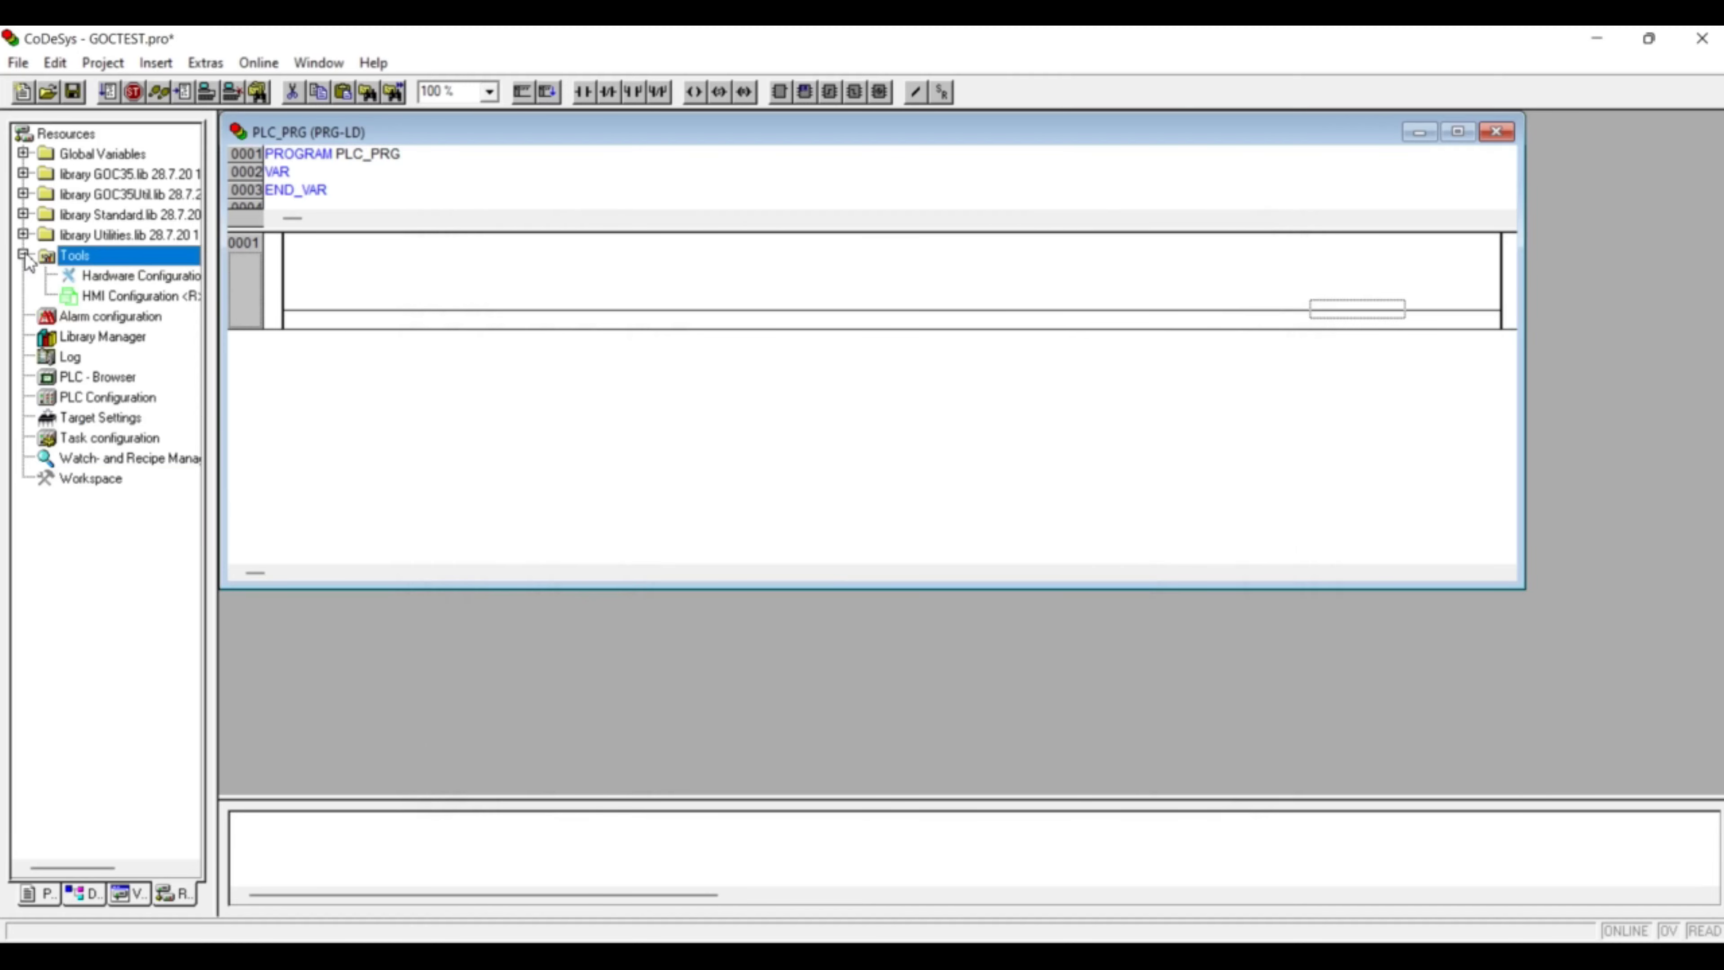
pyautogui.doubleClick(98, 277)
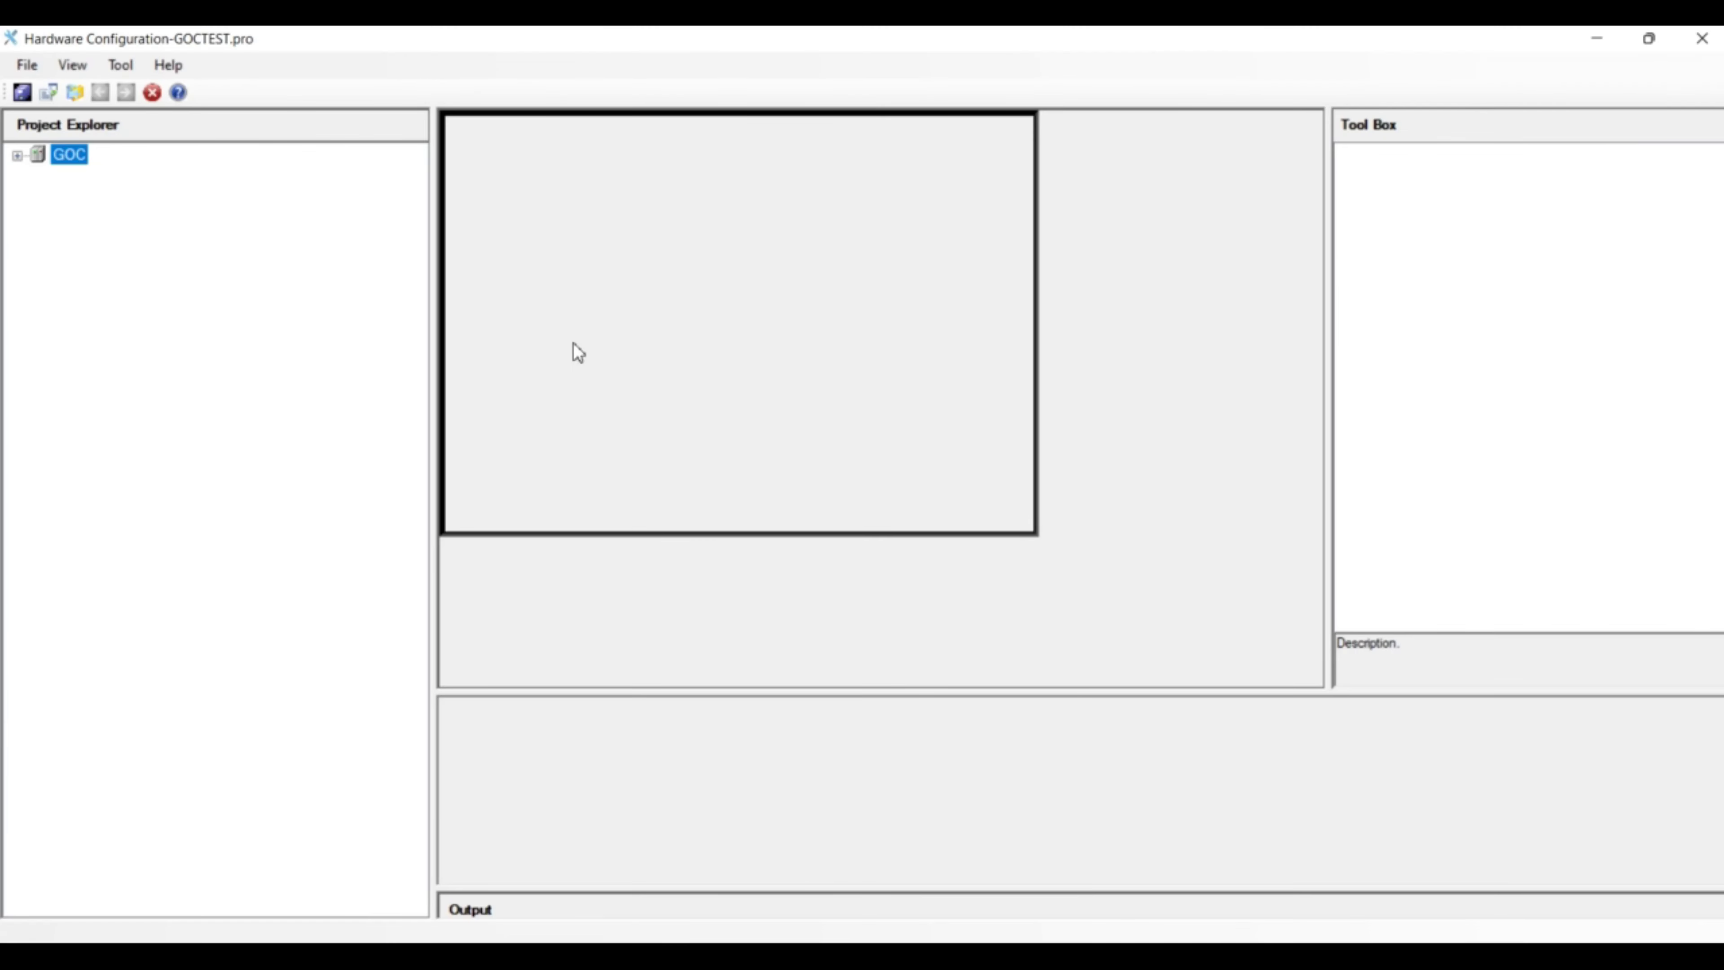
pyautogui.click(17, 156)
pyautogui.click(81, 176)
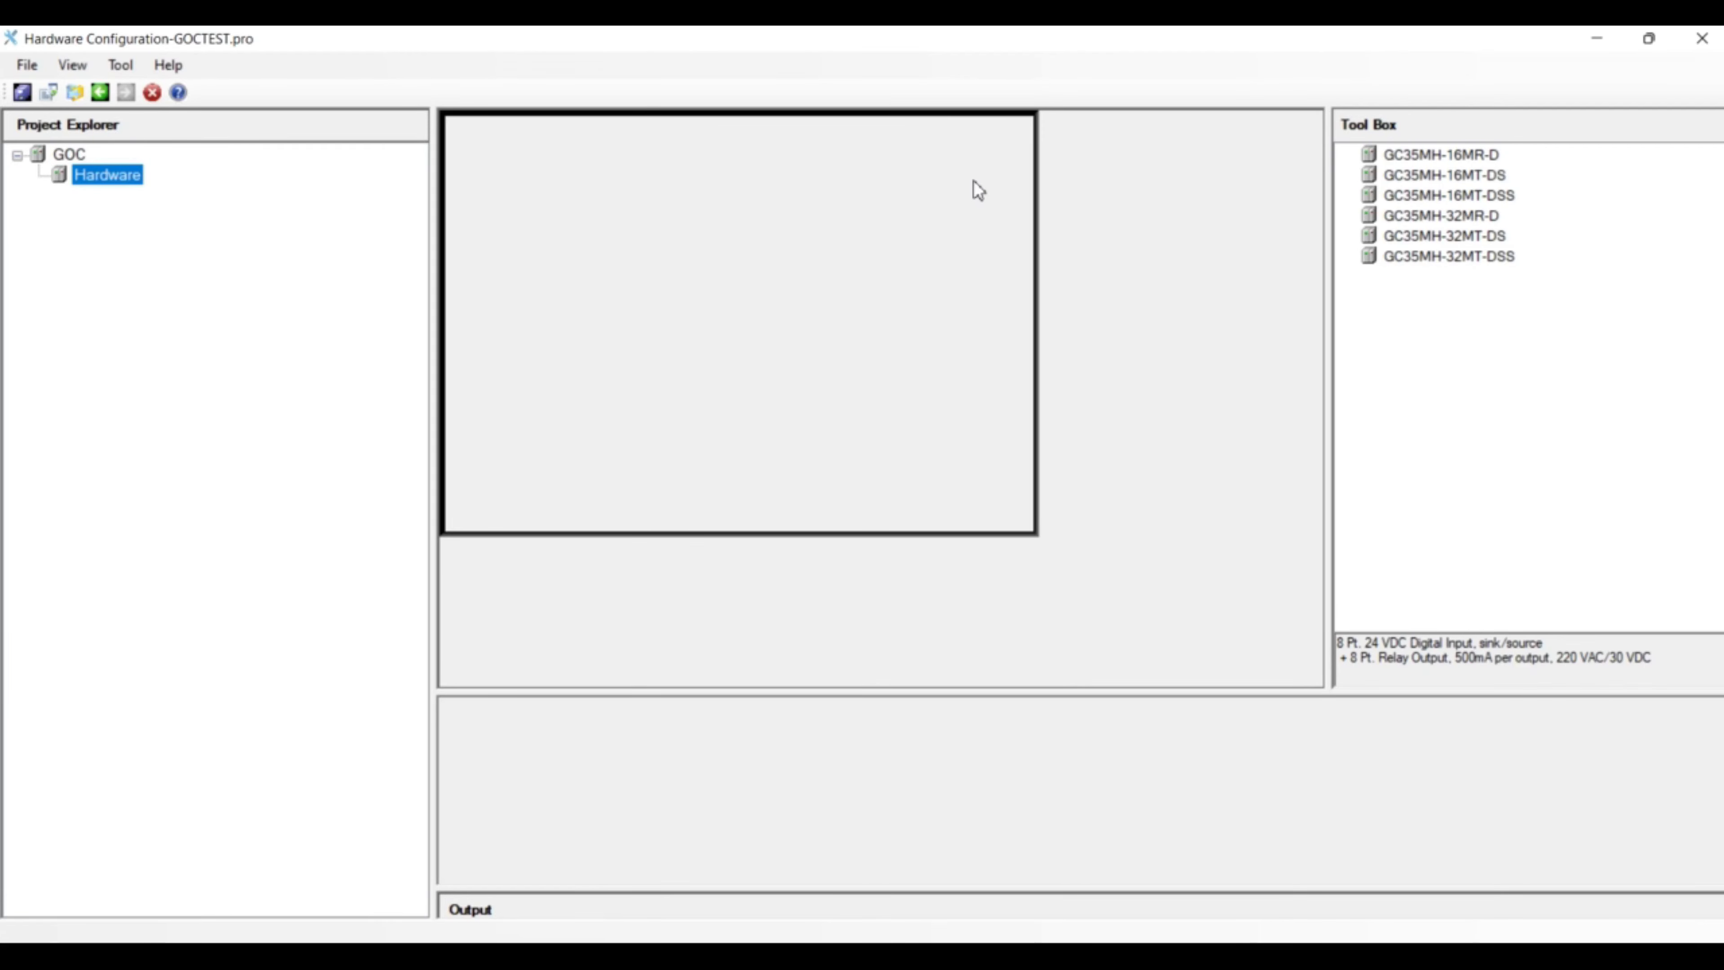
pyautogui.click(1451, 177)
pyautogui.doubleClick(1451, 177)
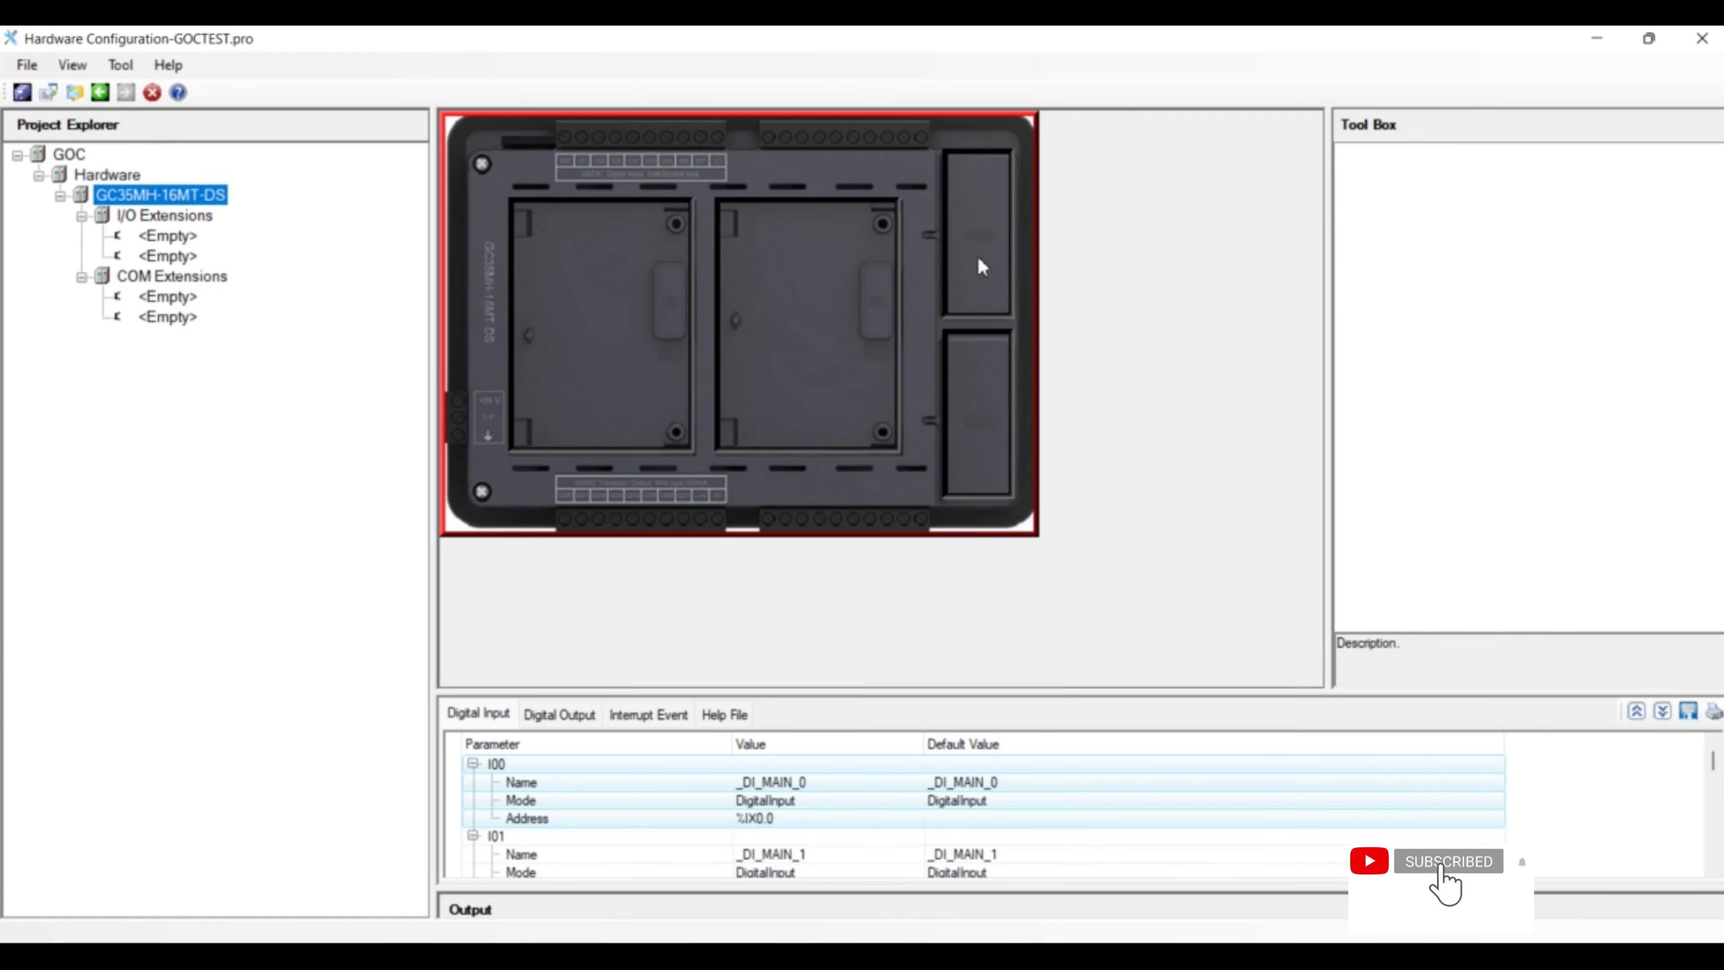
# - Insert a GC-4DA-12 analog output module in the second I/O extension slot
pyautogui.click(772, 354)
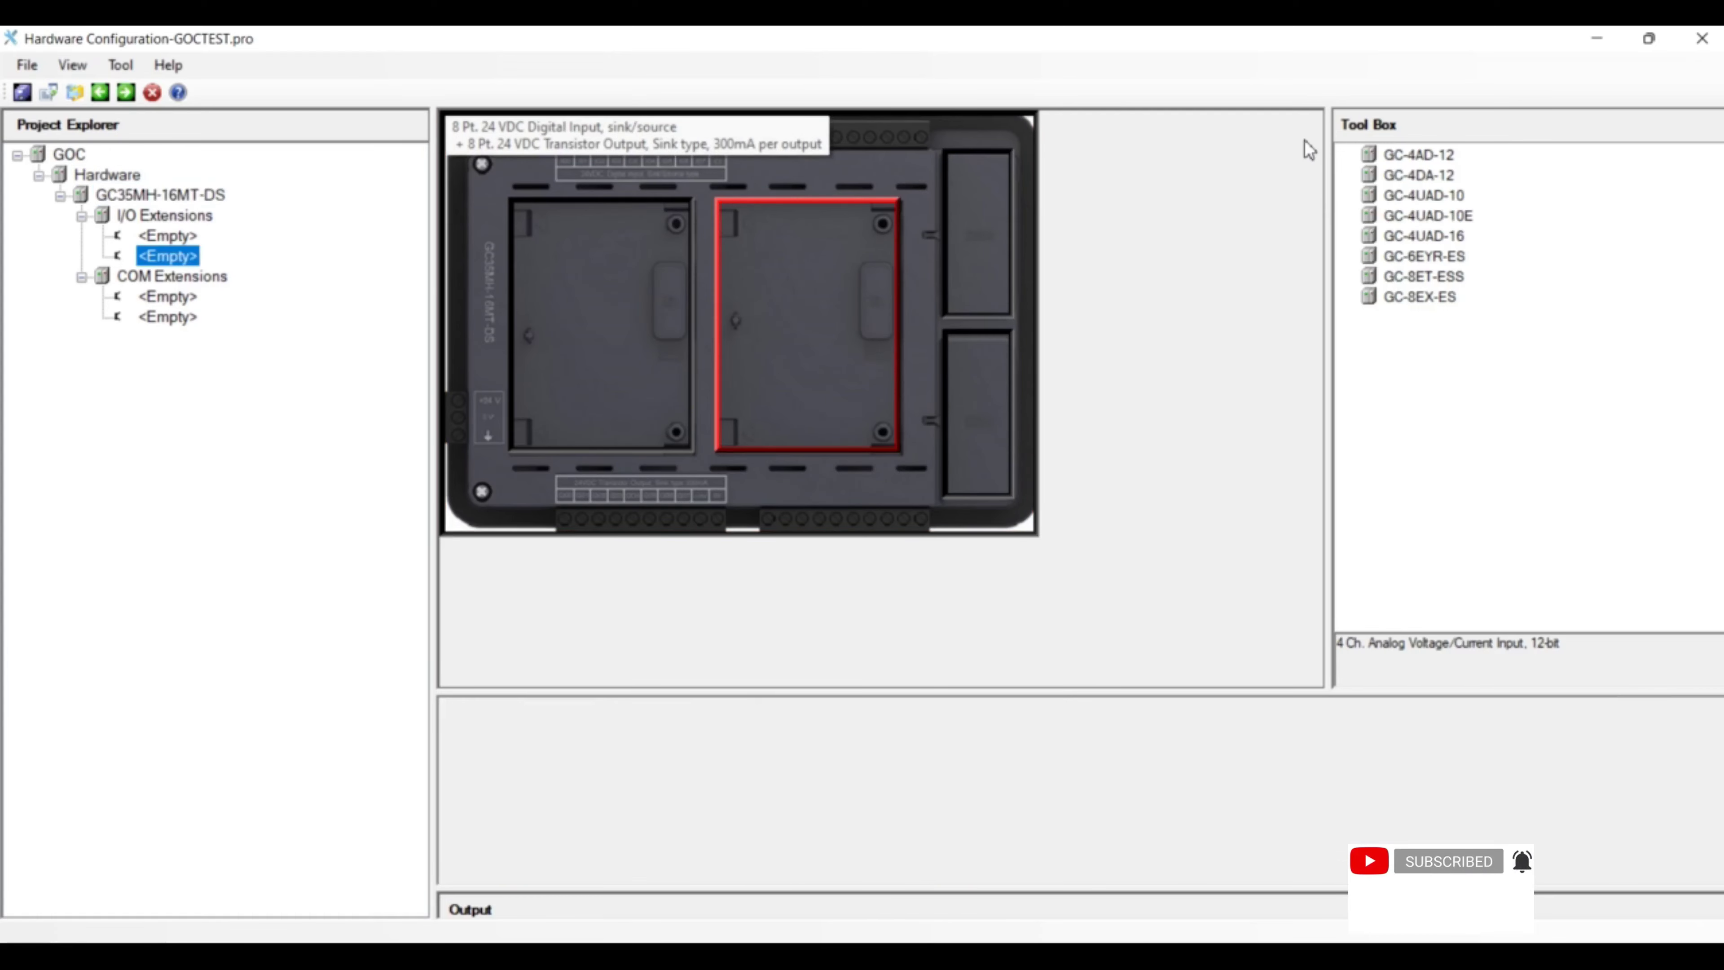
pyautogui.doubleClick(1423, 182)
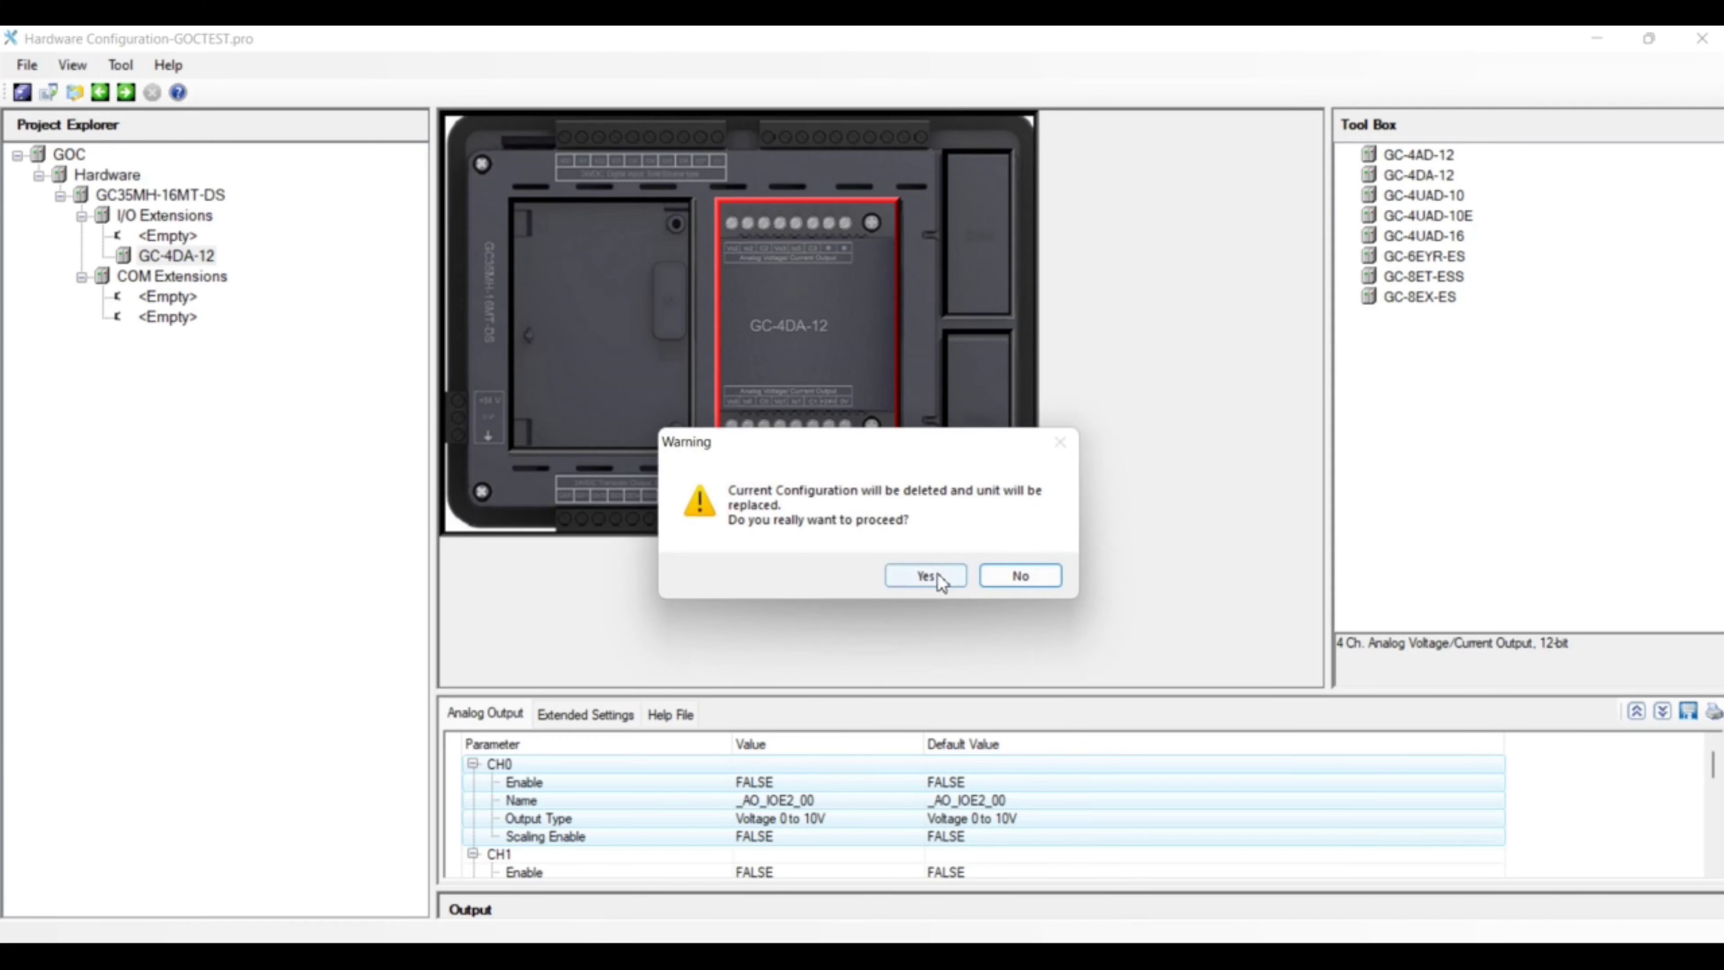
pyautogui.click(931, 576)
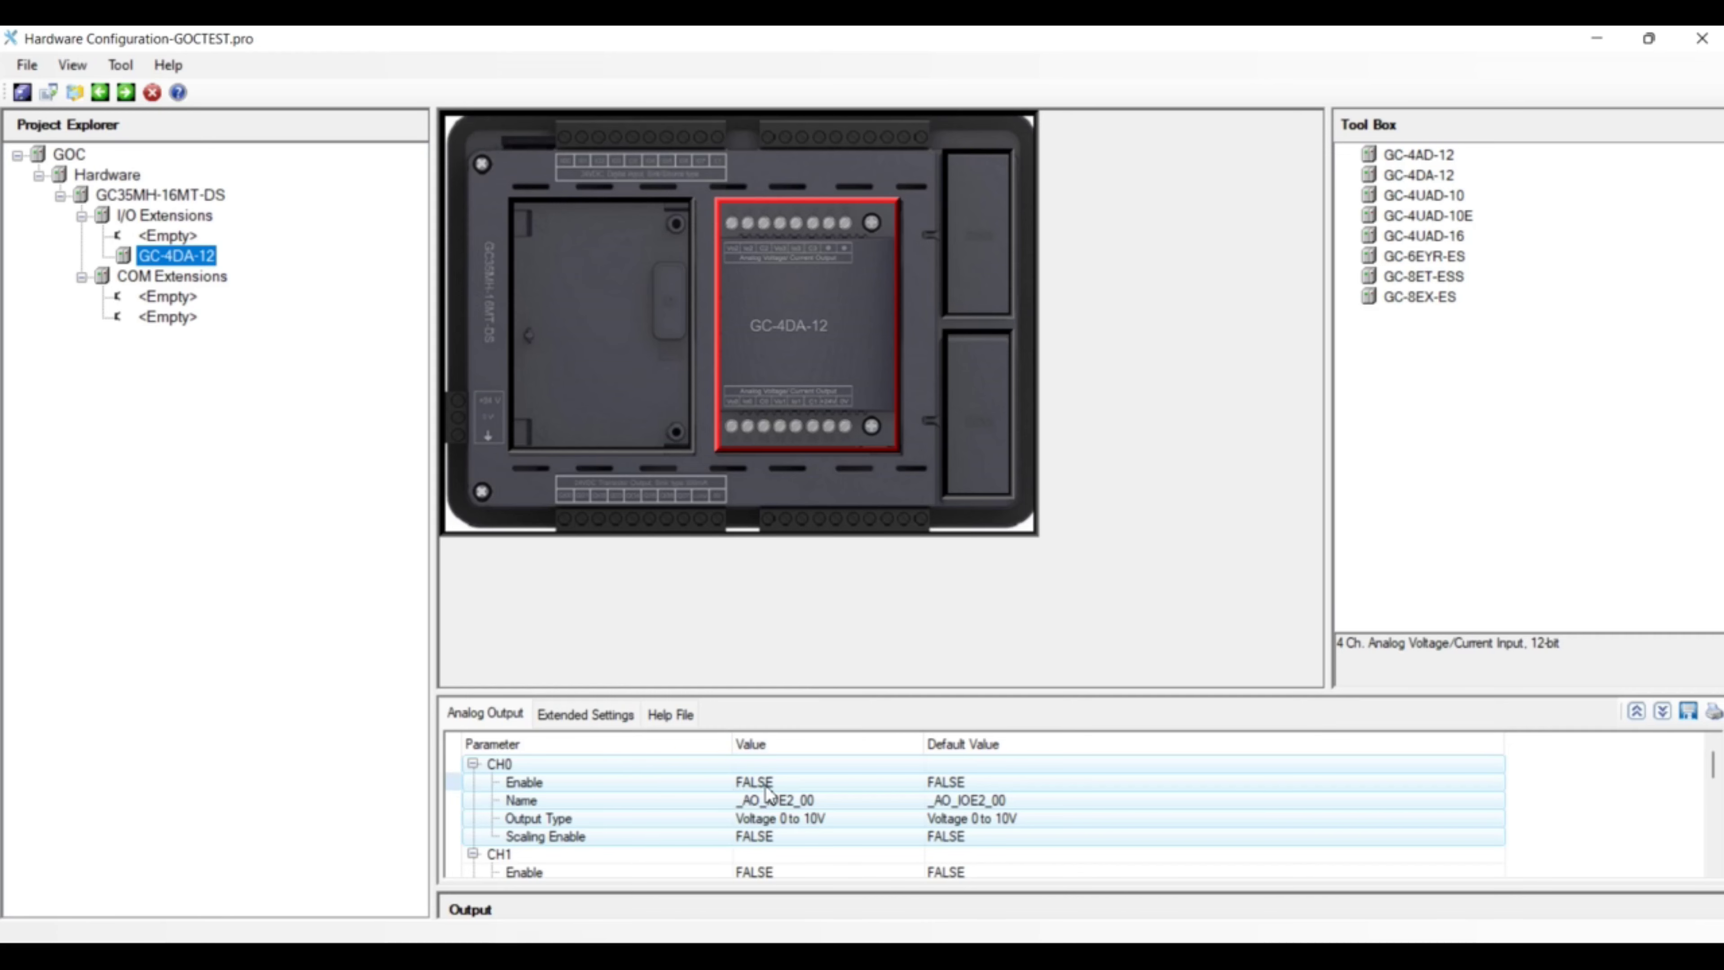
# - Enable analog output channel CH0 of the GC-4DA-12 module and turn on its engineering scaling
pyautogui.doubleClick(752, 795)
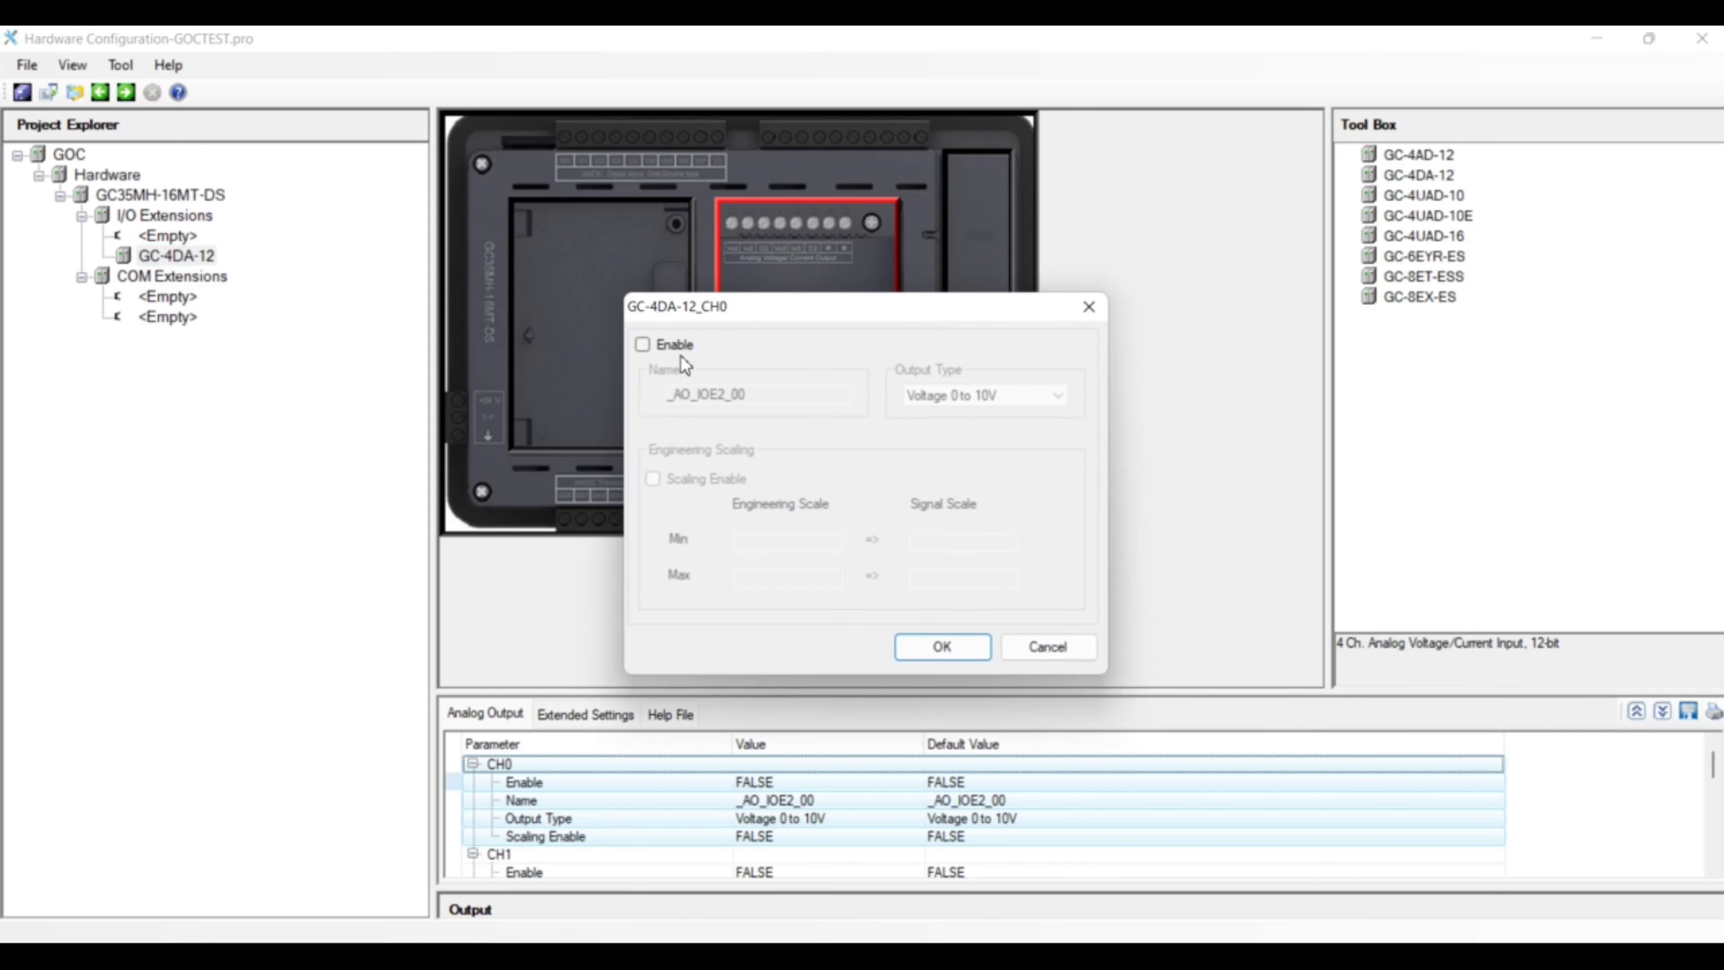
pyautogui.click(642, 344)
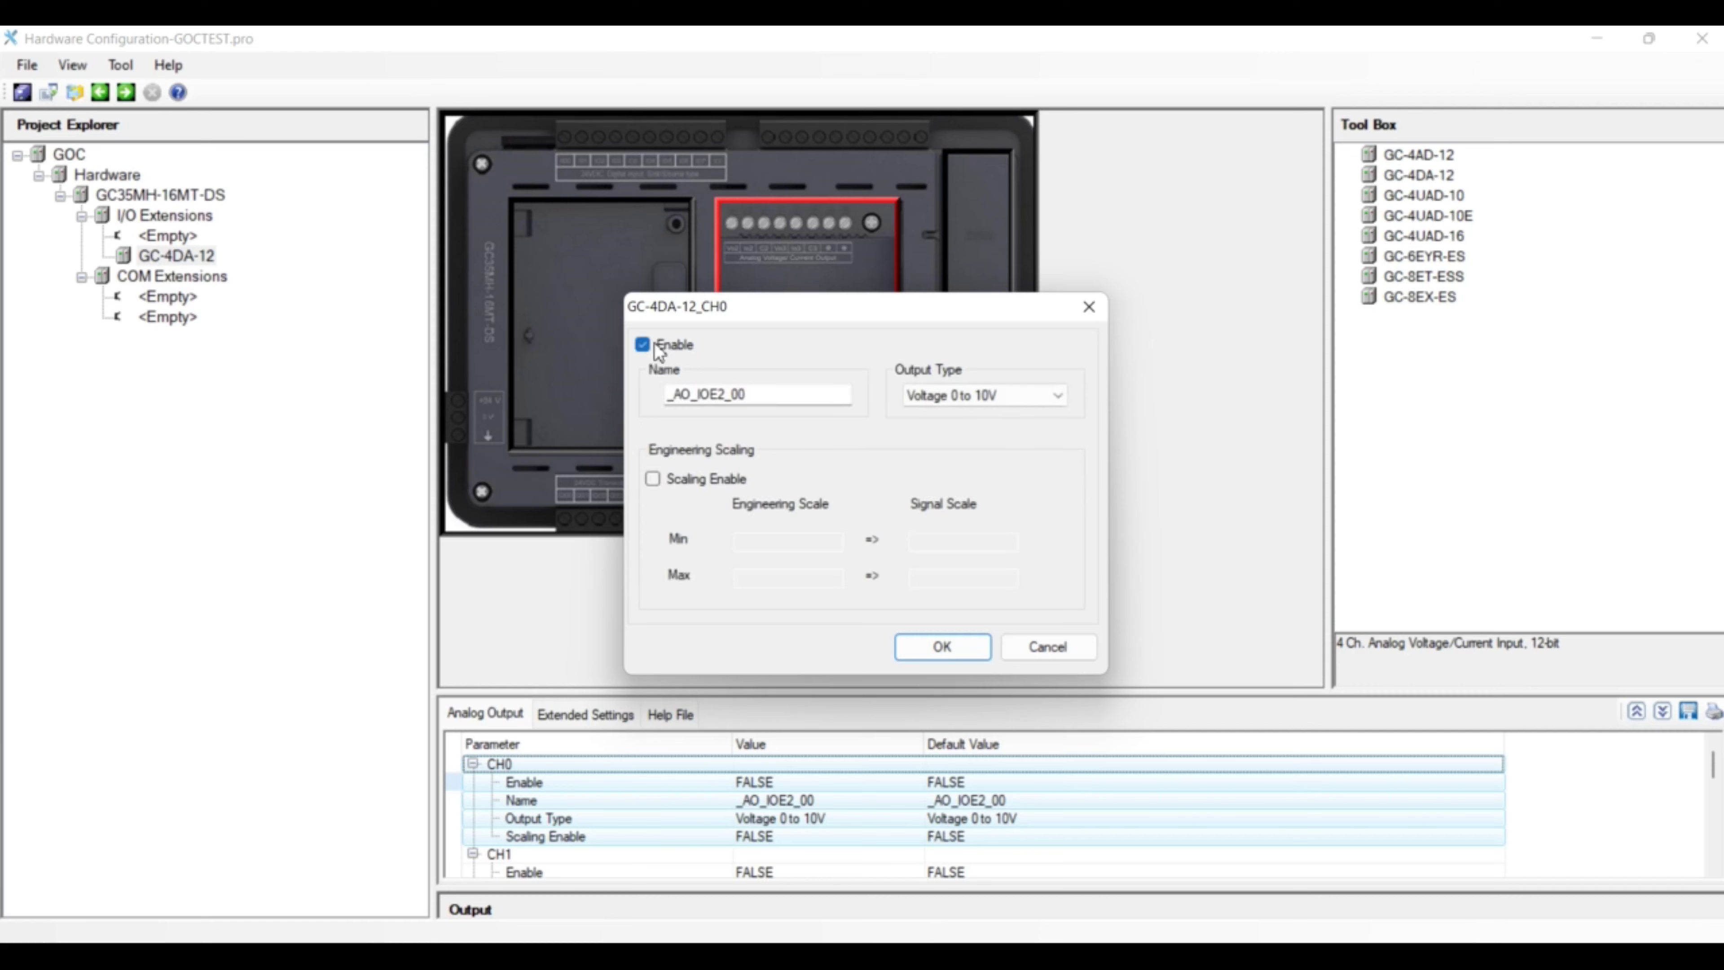
pyautogui.click(764, 399)
pyautogui.click(744, 484)
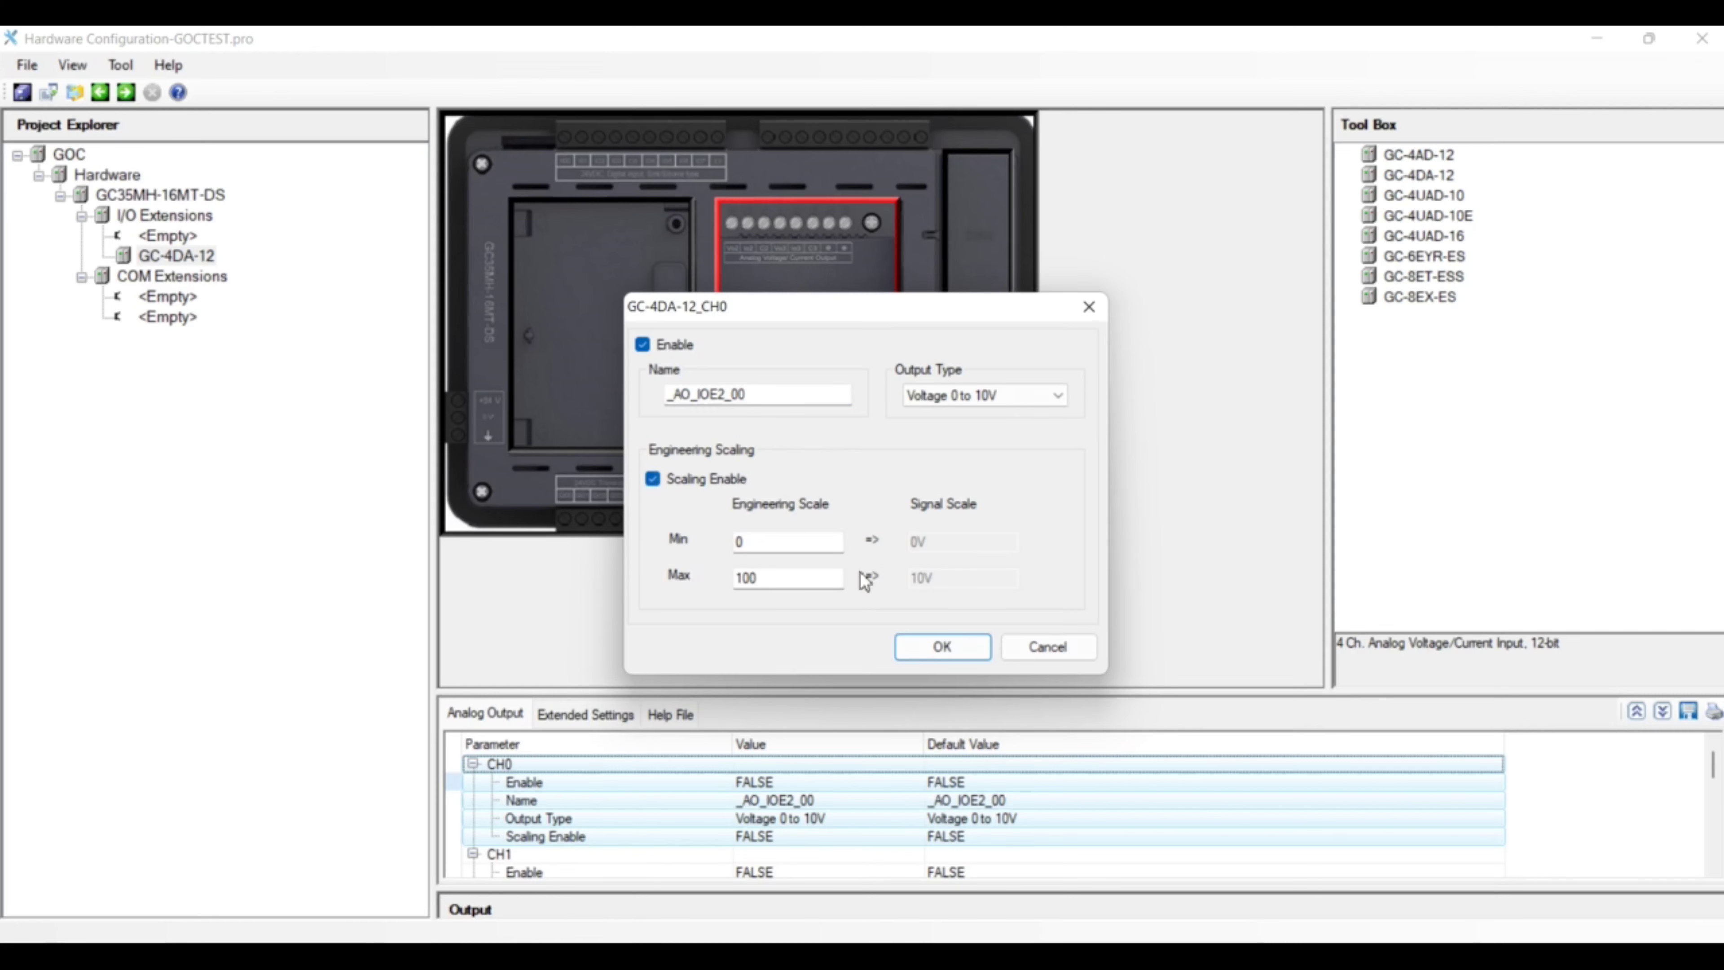
pyautogui.click(941, 649)
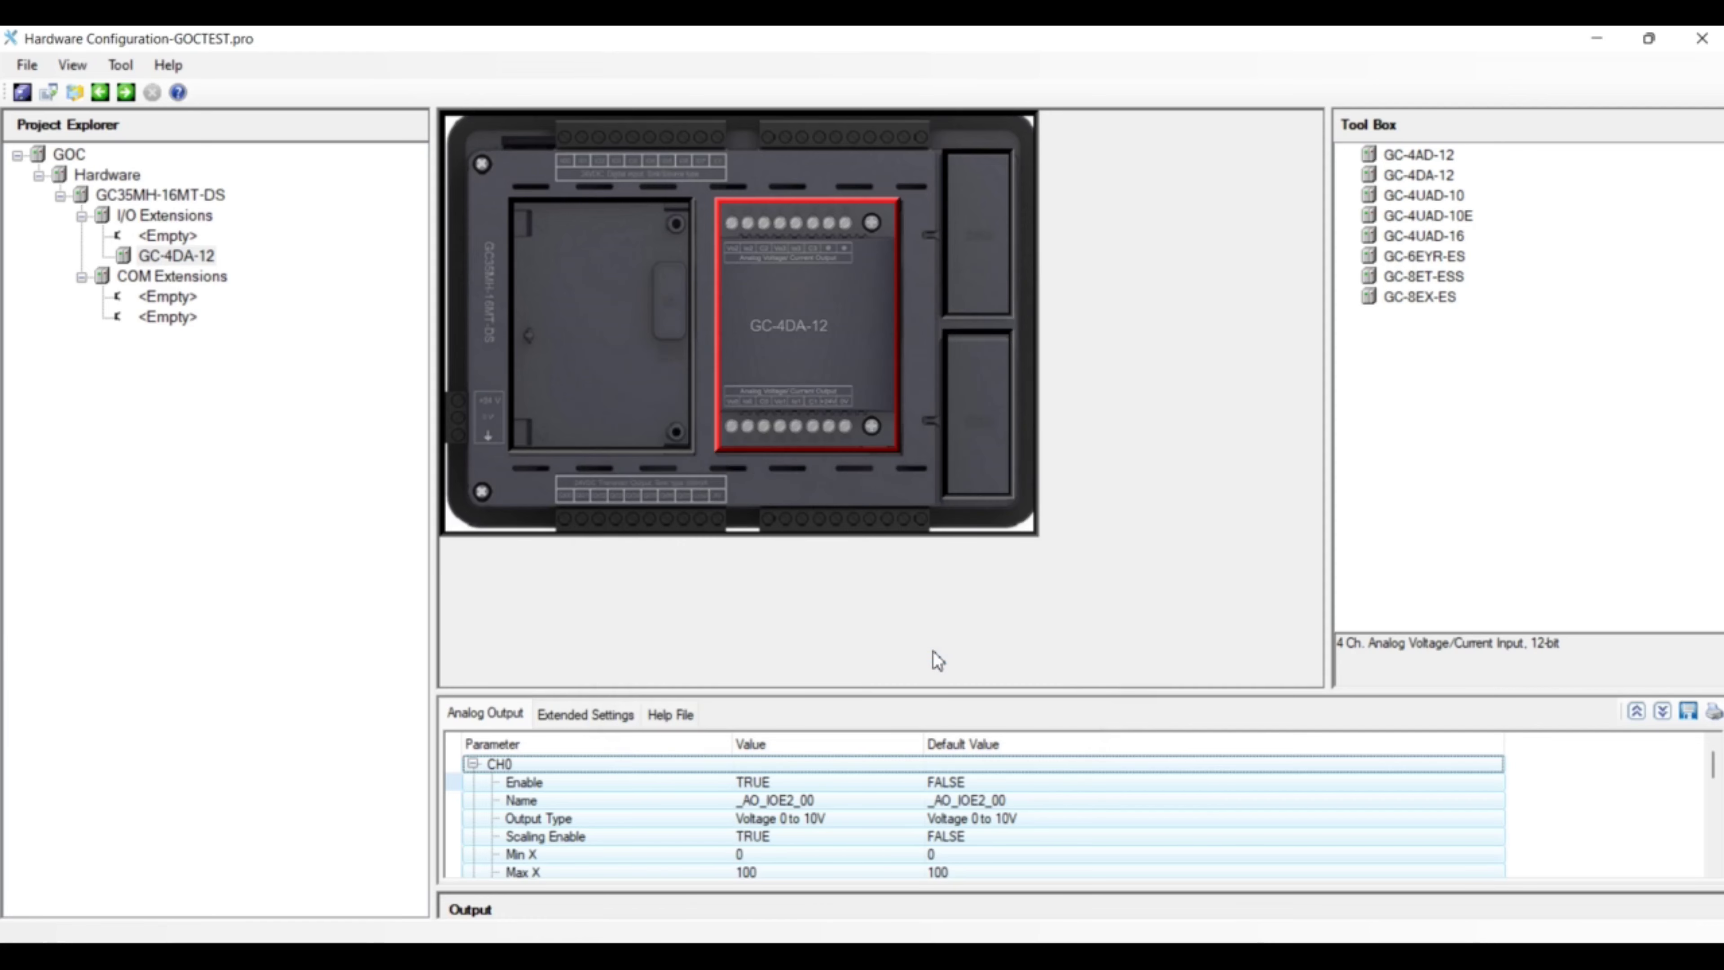
# - Enable analog output channel CH1 with output type Voltage -10V to 10V and engineering scaling turned on
pyautogui.moveTo(935, 696); pyautogui.dragTo(924, 406)
pyautogui.click(682, 672)
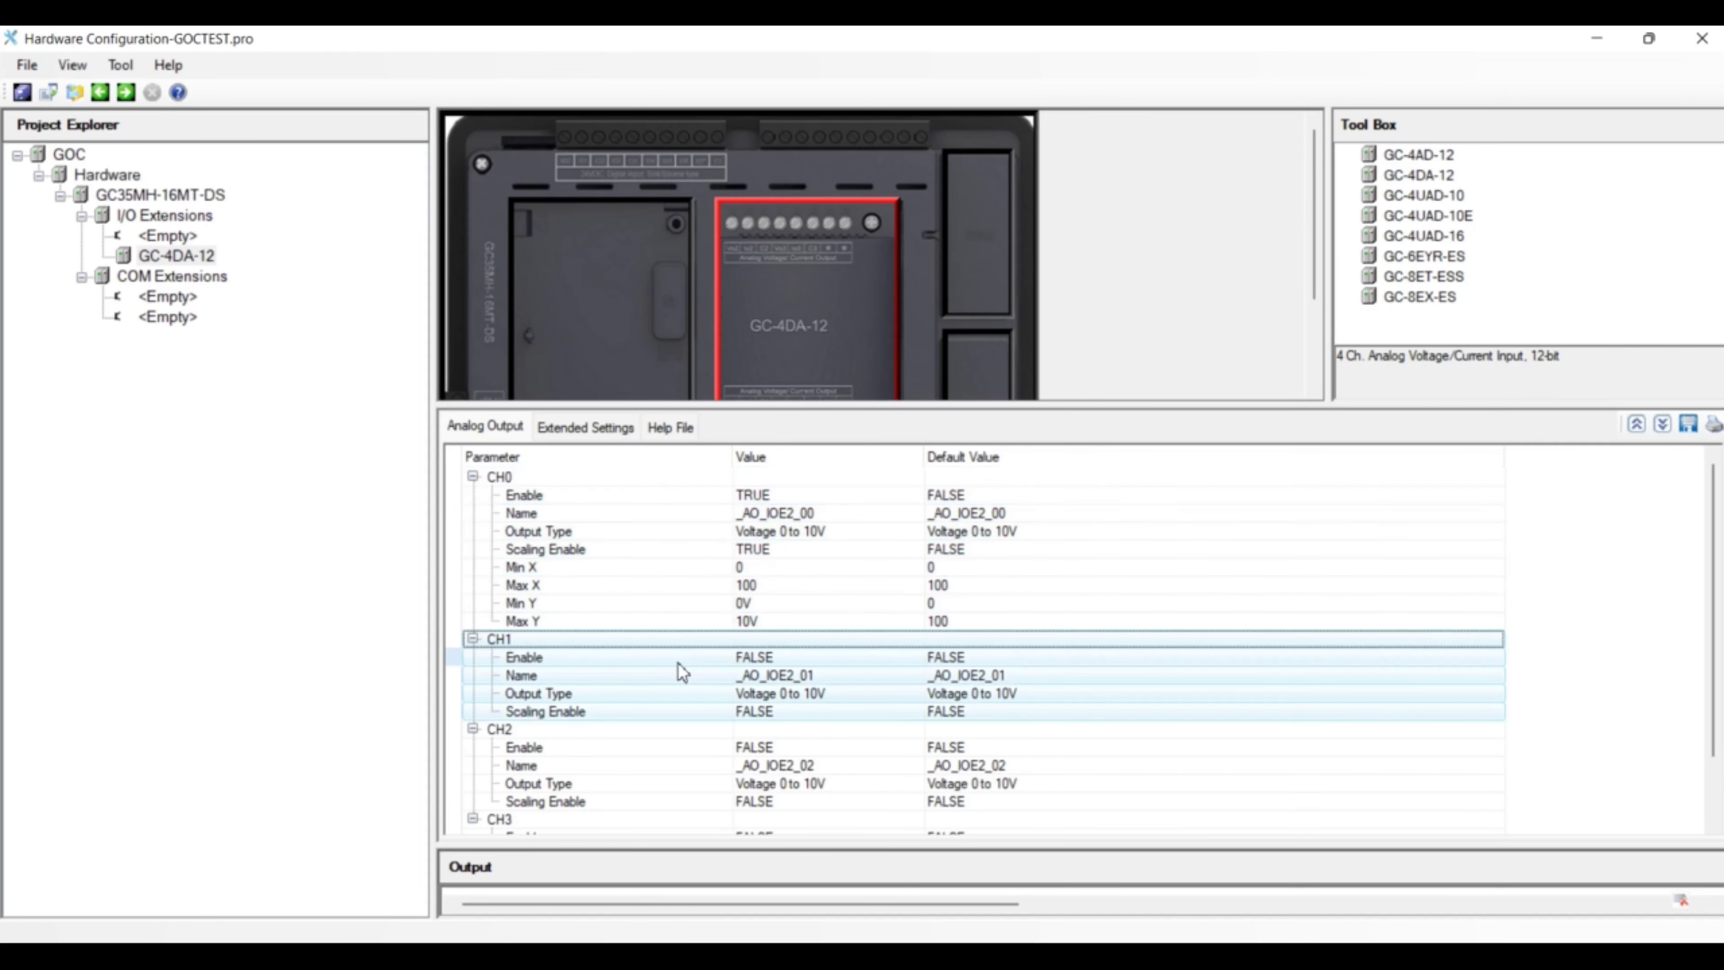
pyautogui.doubleClick(682, 672)
pyautogui.click(685, 352)
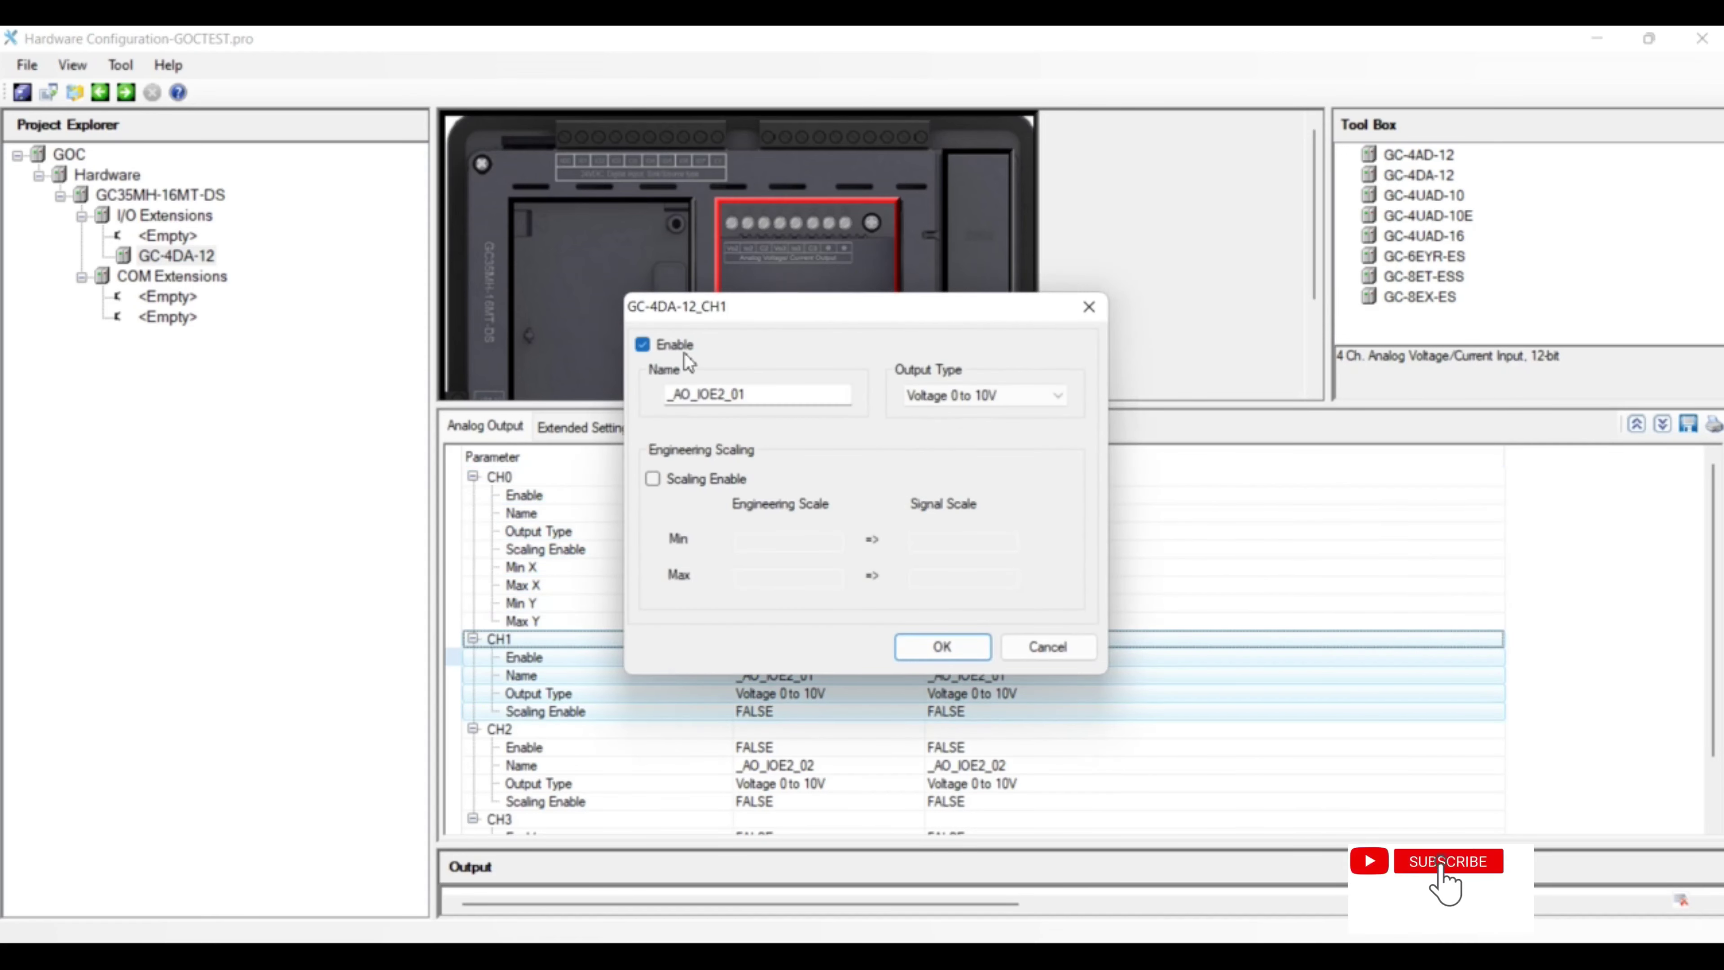
pyautogui.click(965, 390)
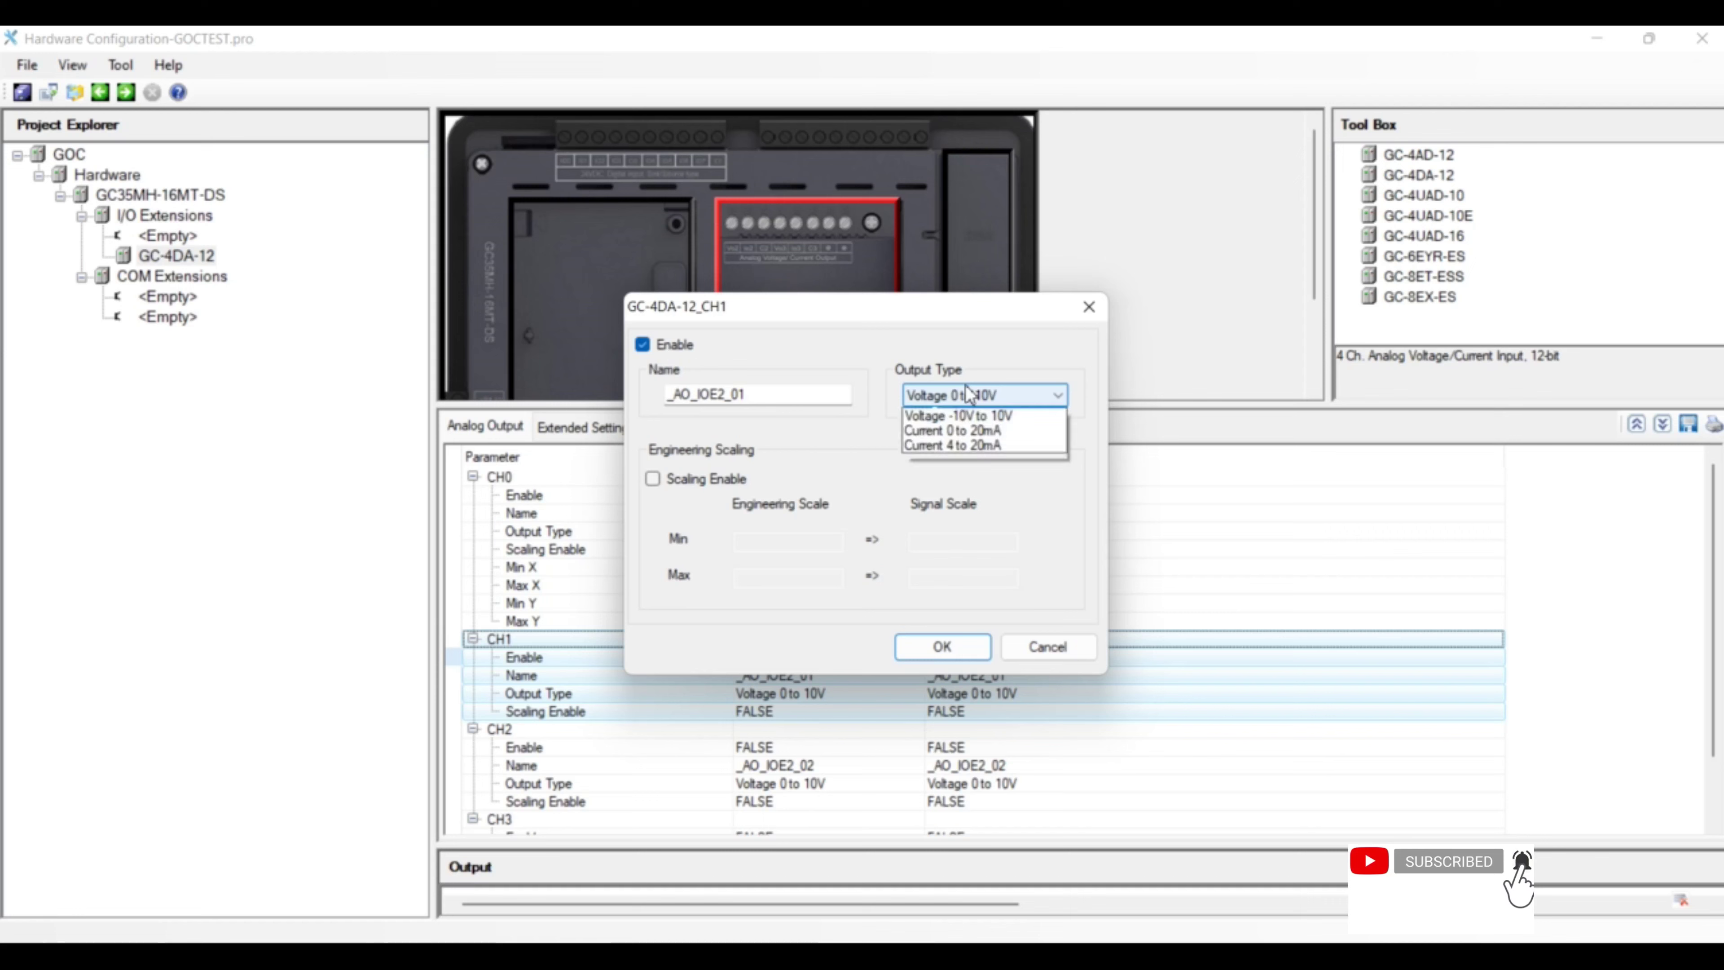
pyautogui.click(978, 416)
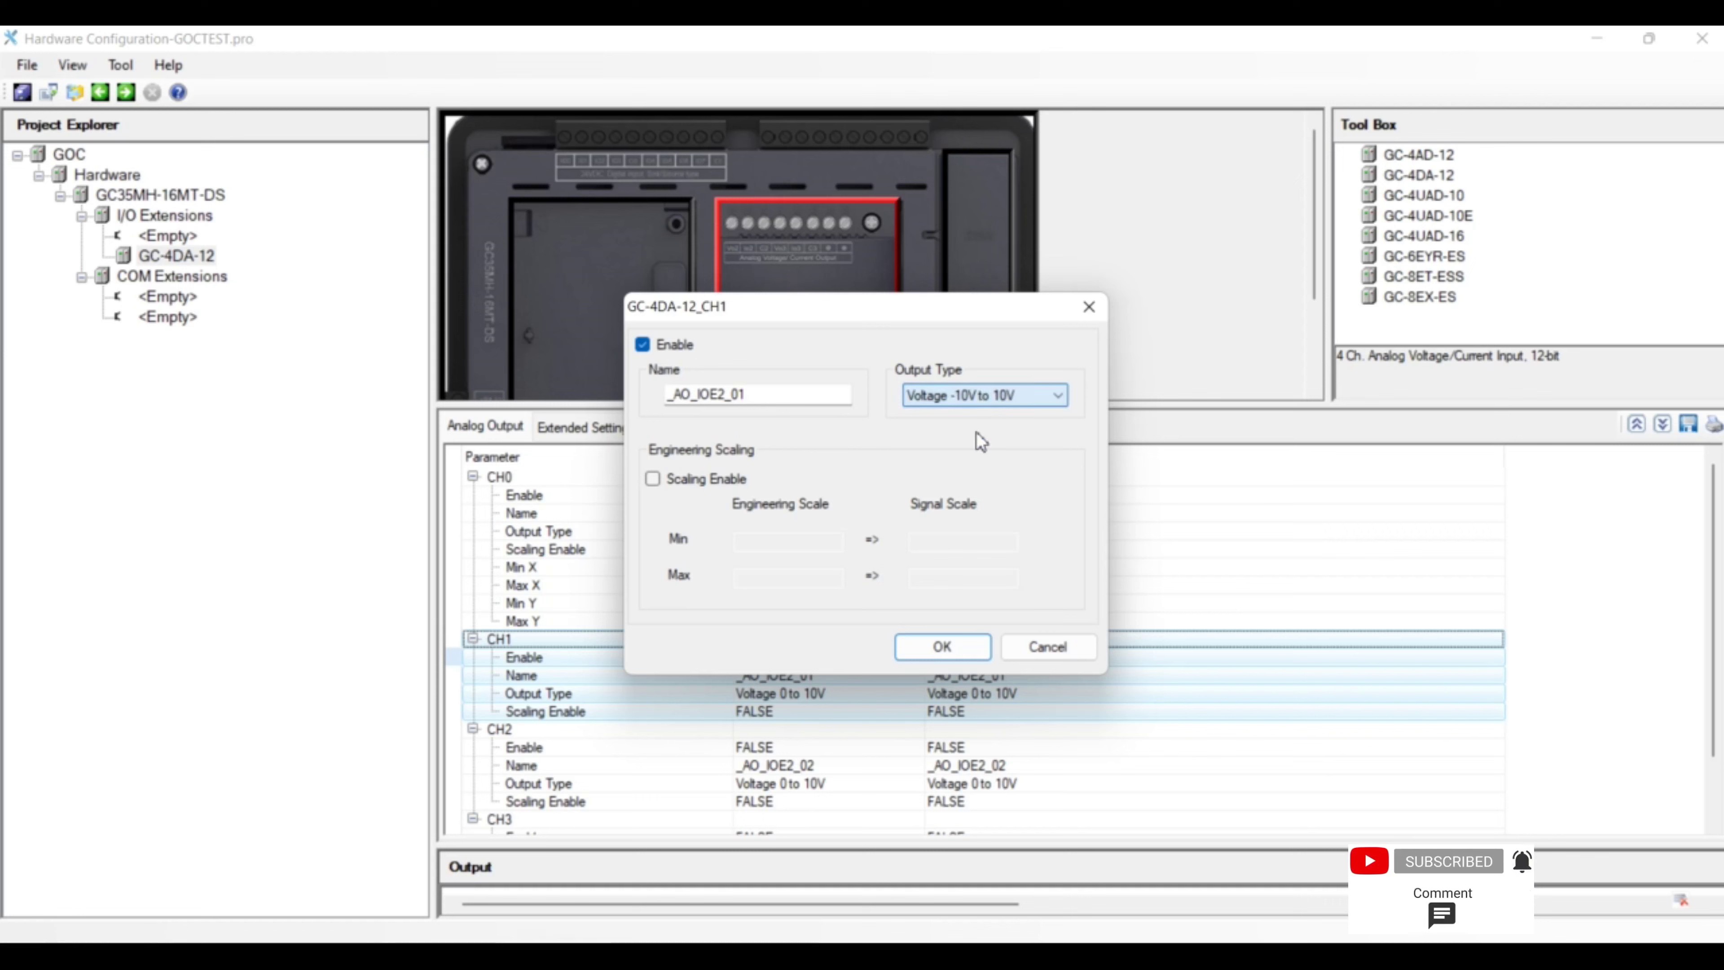
pyautogui.click(724, 484)
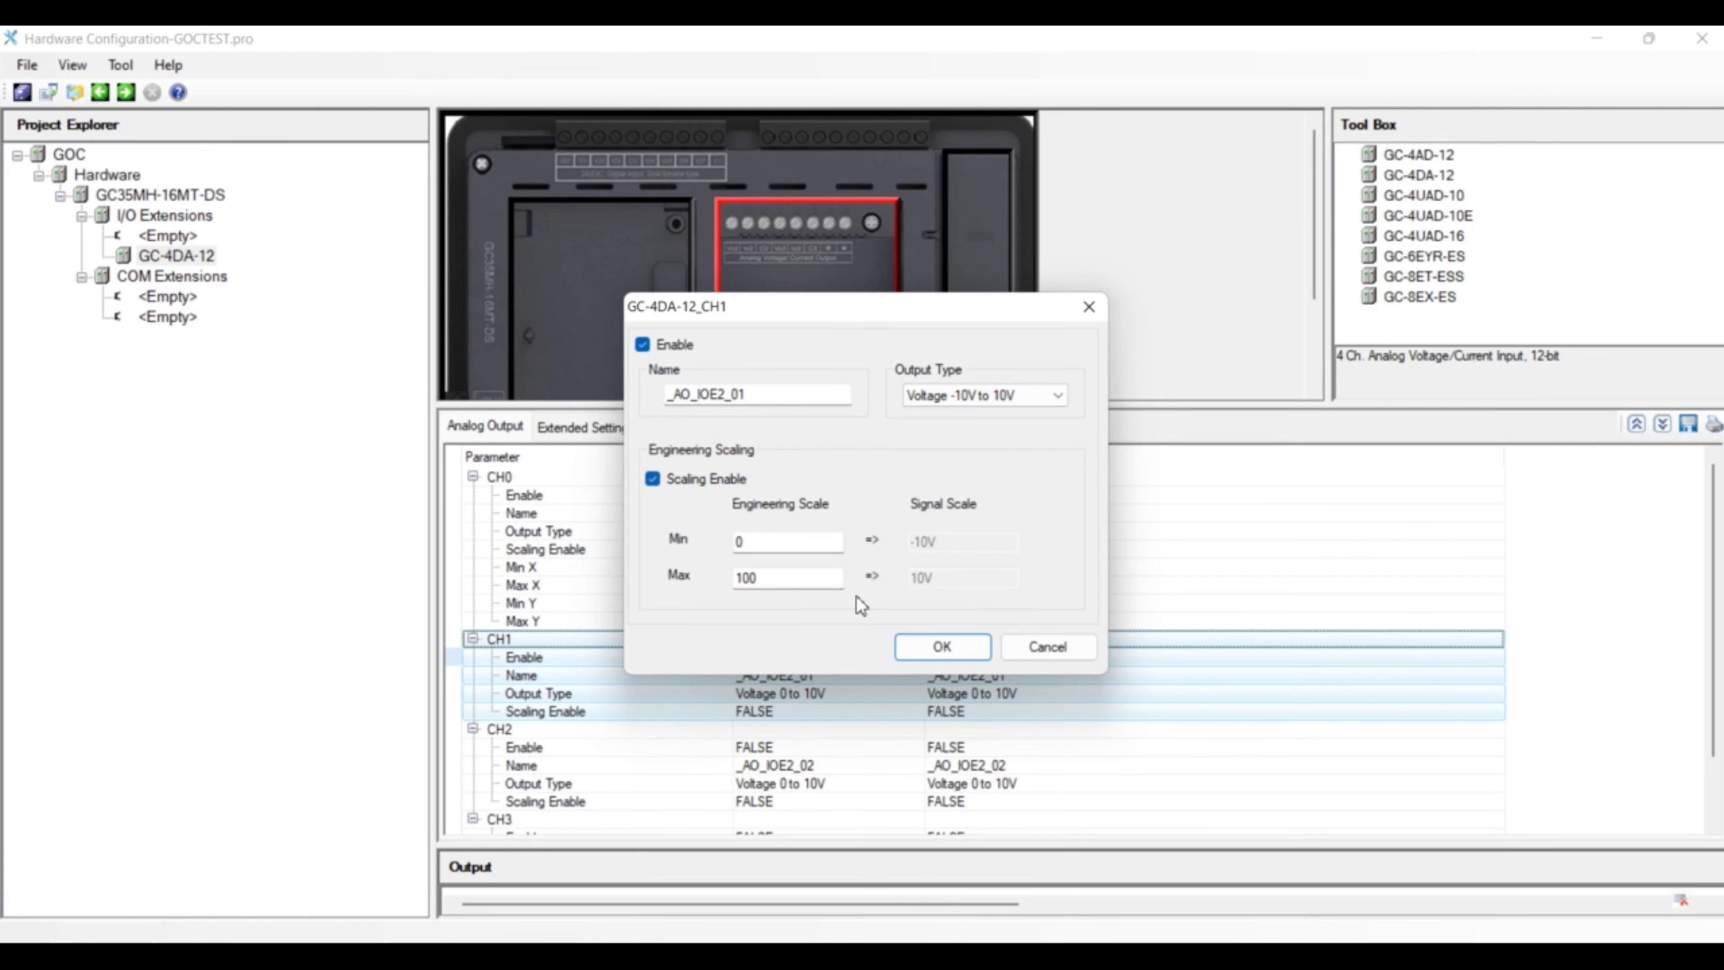
pyautogui.click(928, 650)
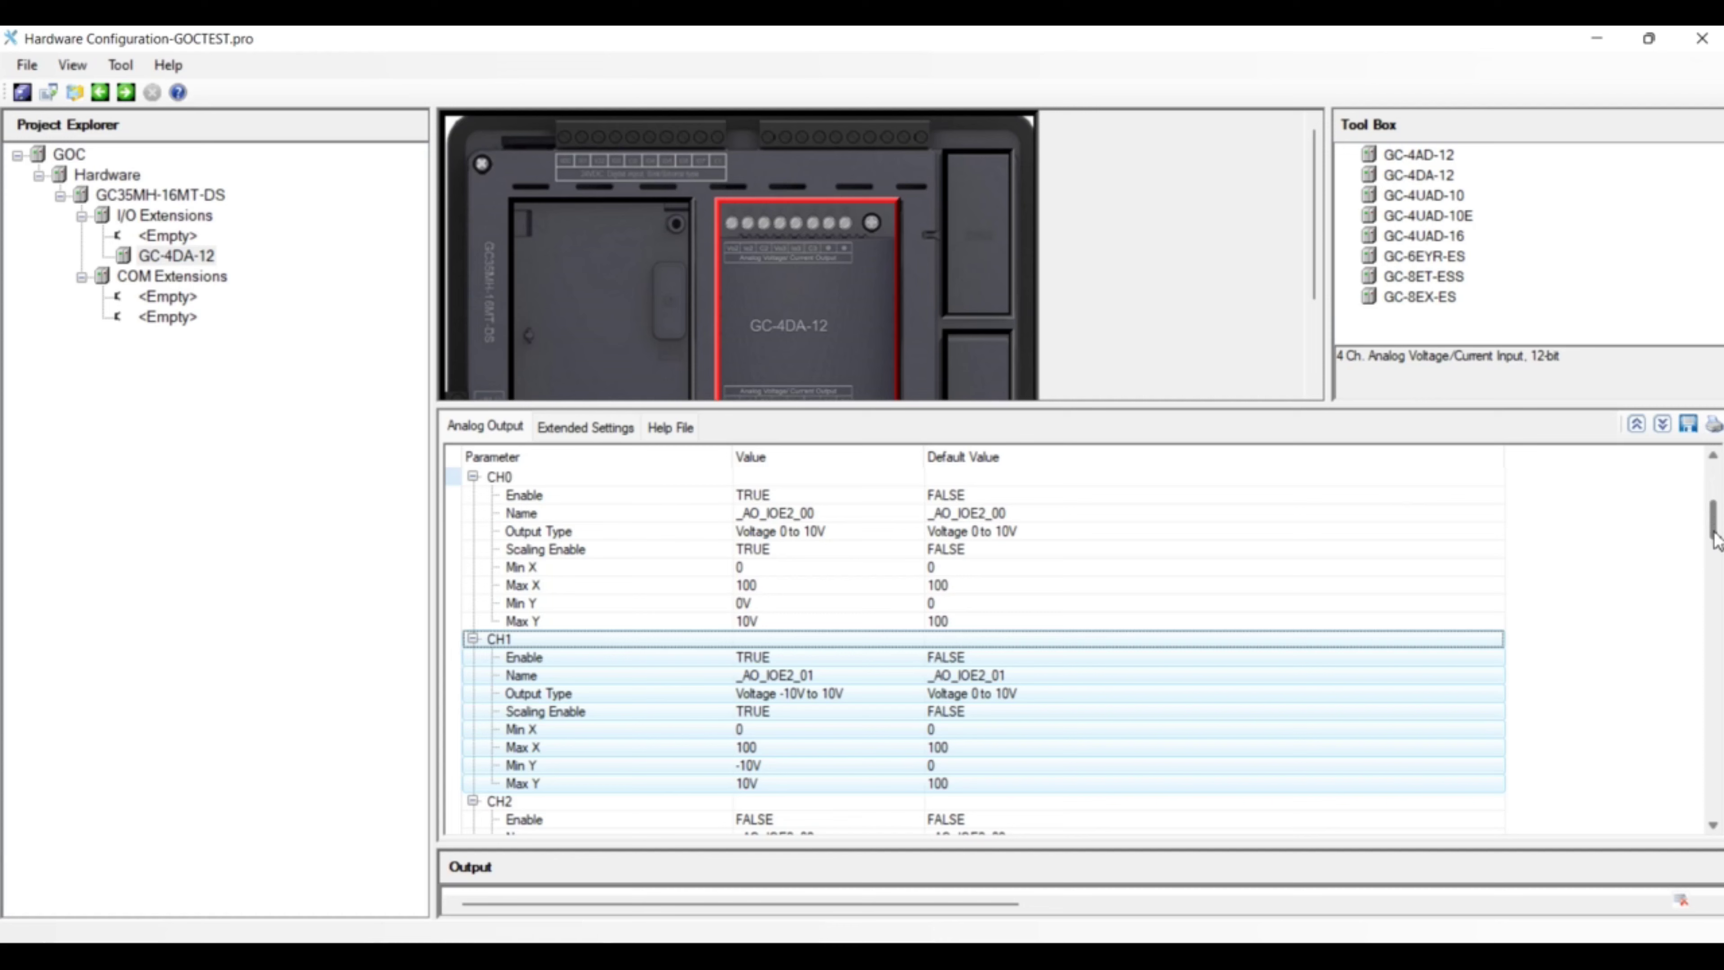
# - Enable analog output channel CH2 with output type Current 0 to 20mA and engineering scaling turned on
pyautogui.doubleClick(648, 820)
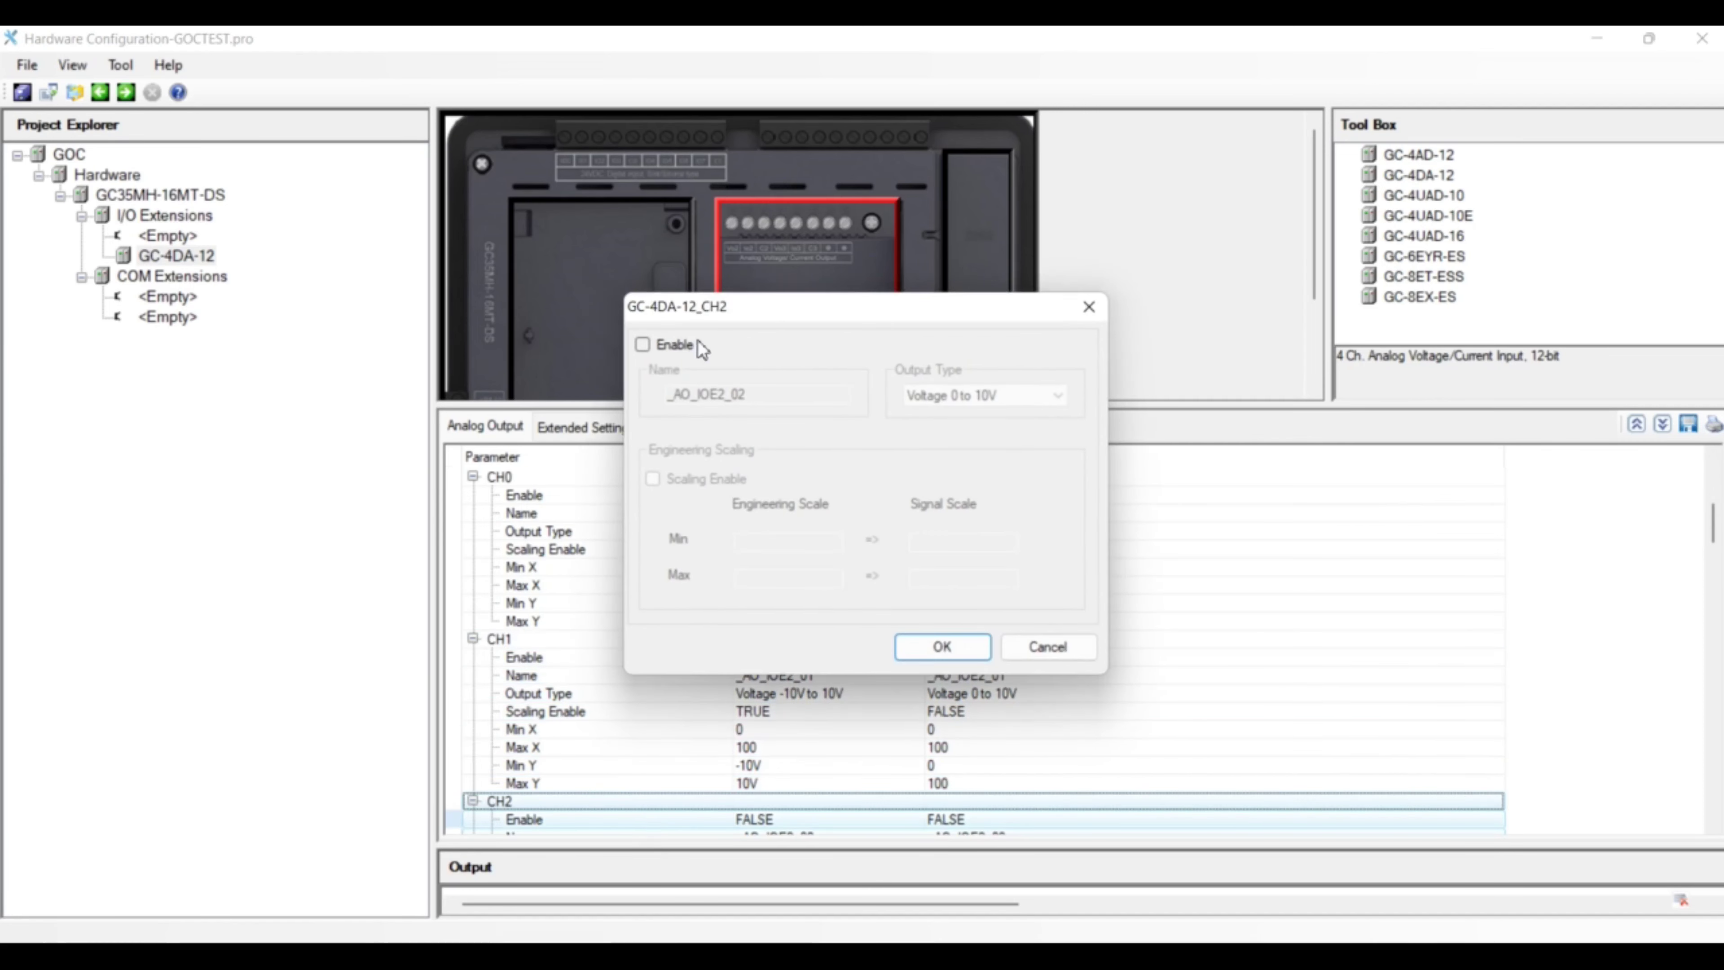
pyautogui.click(673, 348)
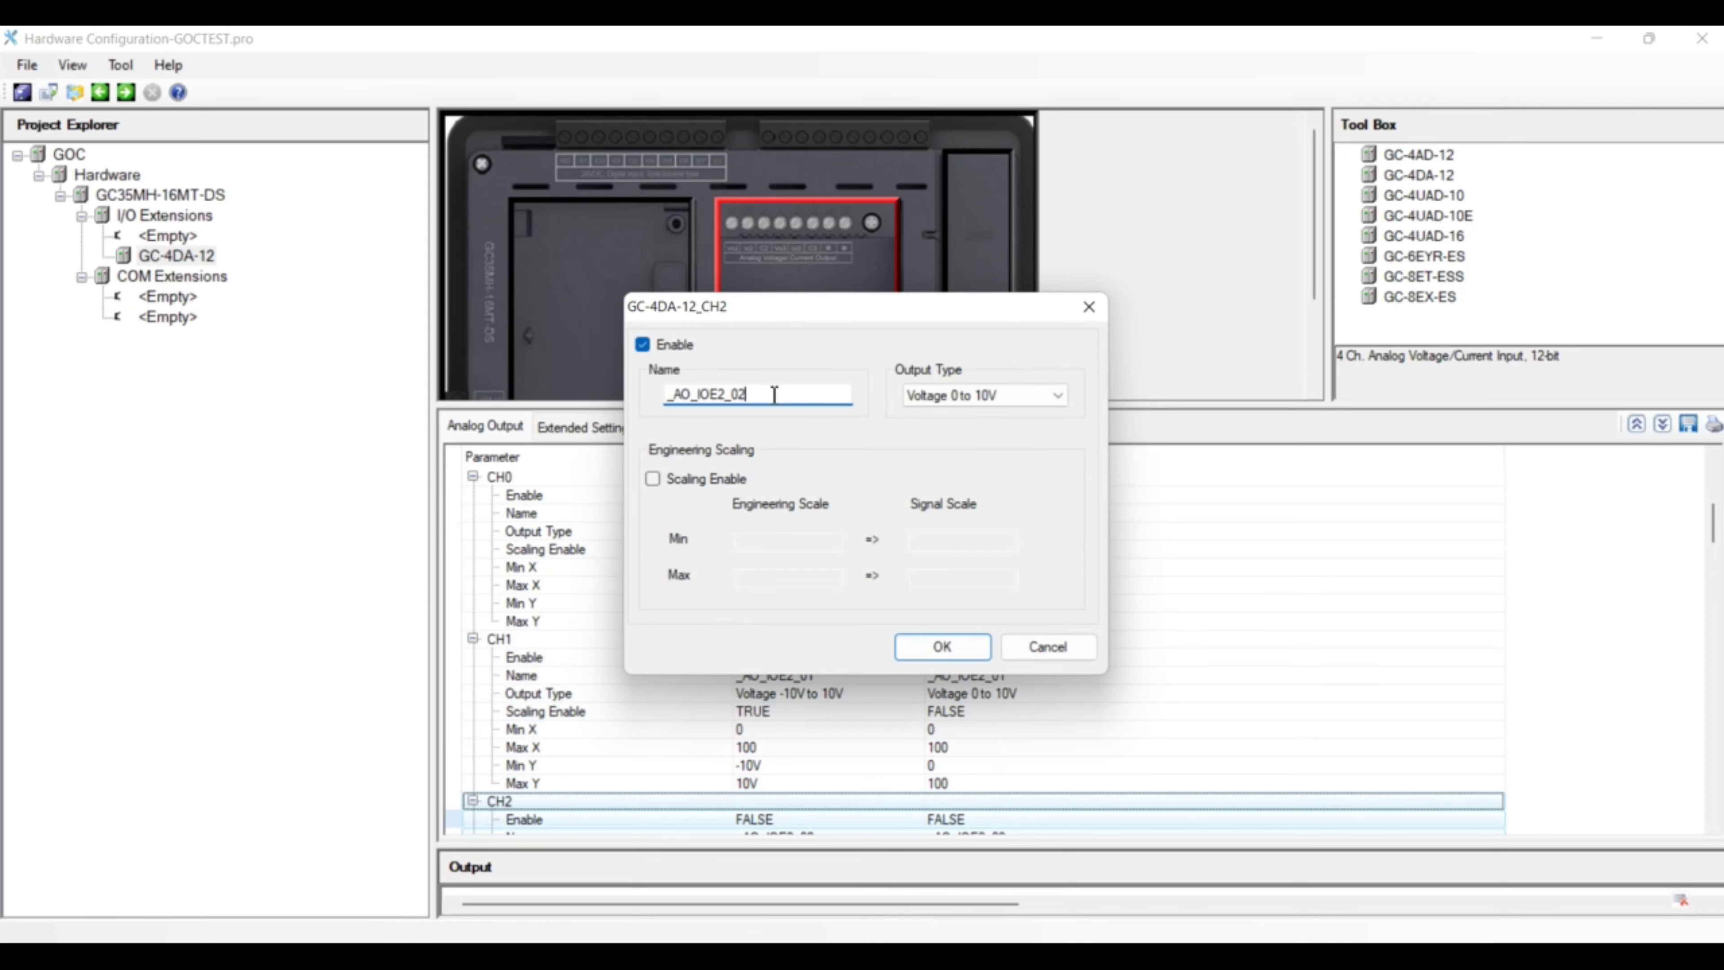
pyautogui.click(947, 397)
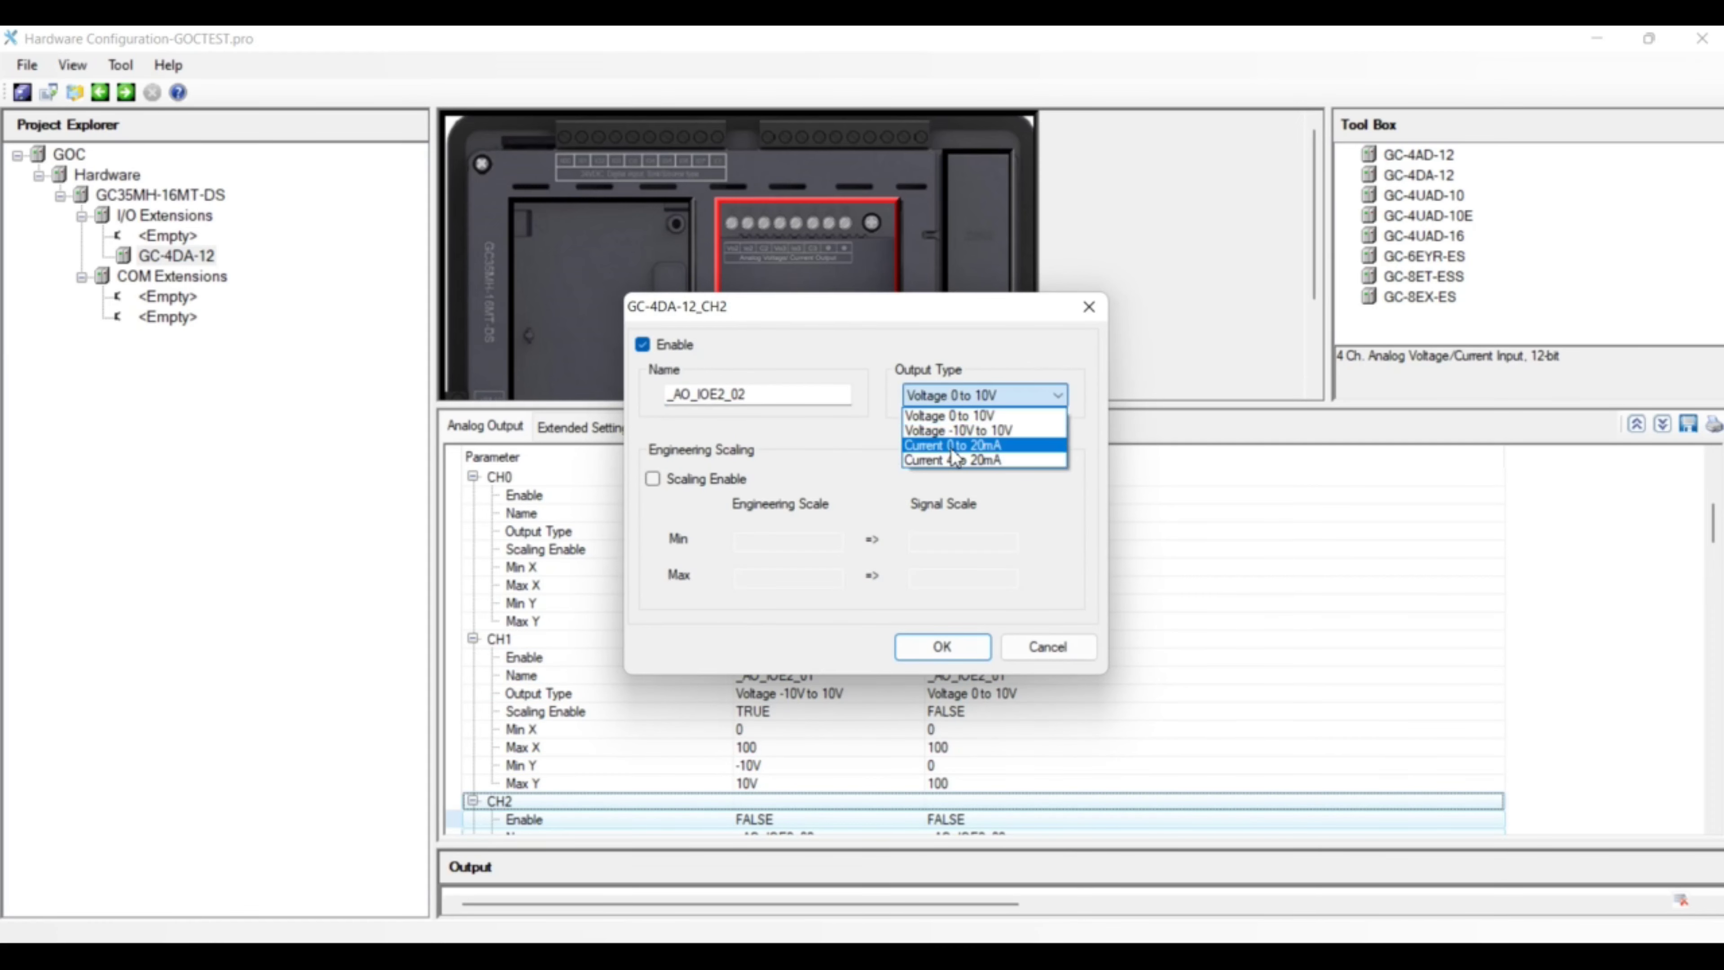
pyautogui.click(954, 445)
pyautogui.click(736, 482)
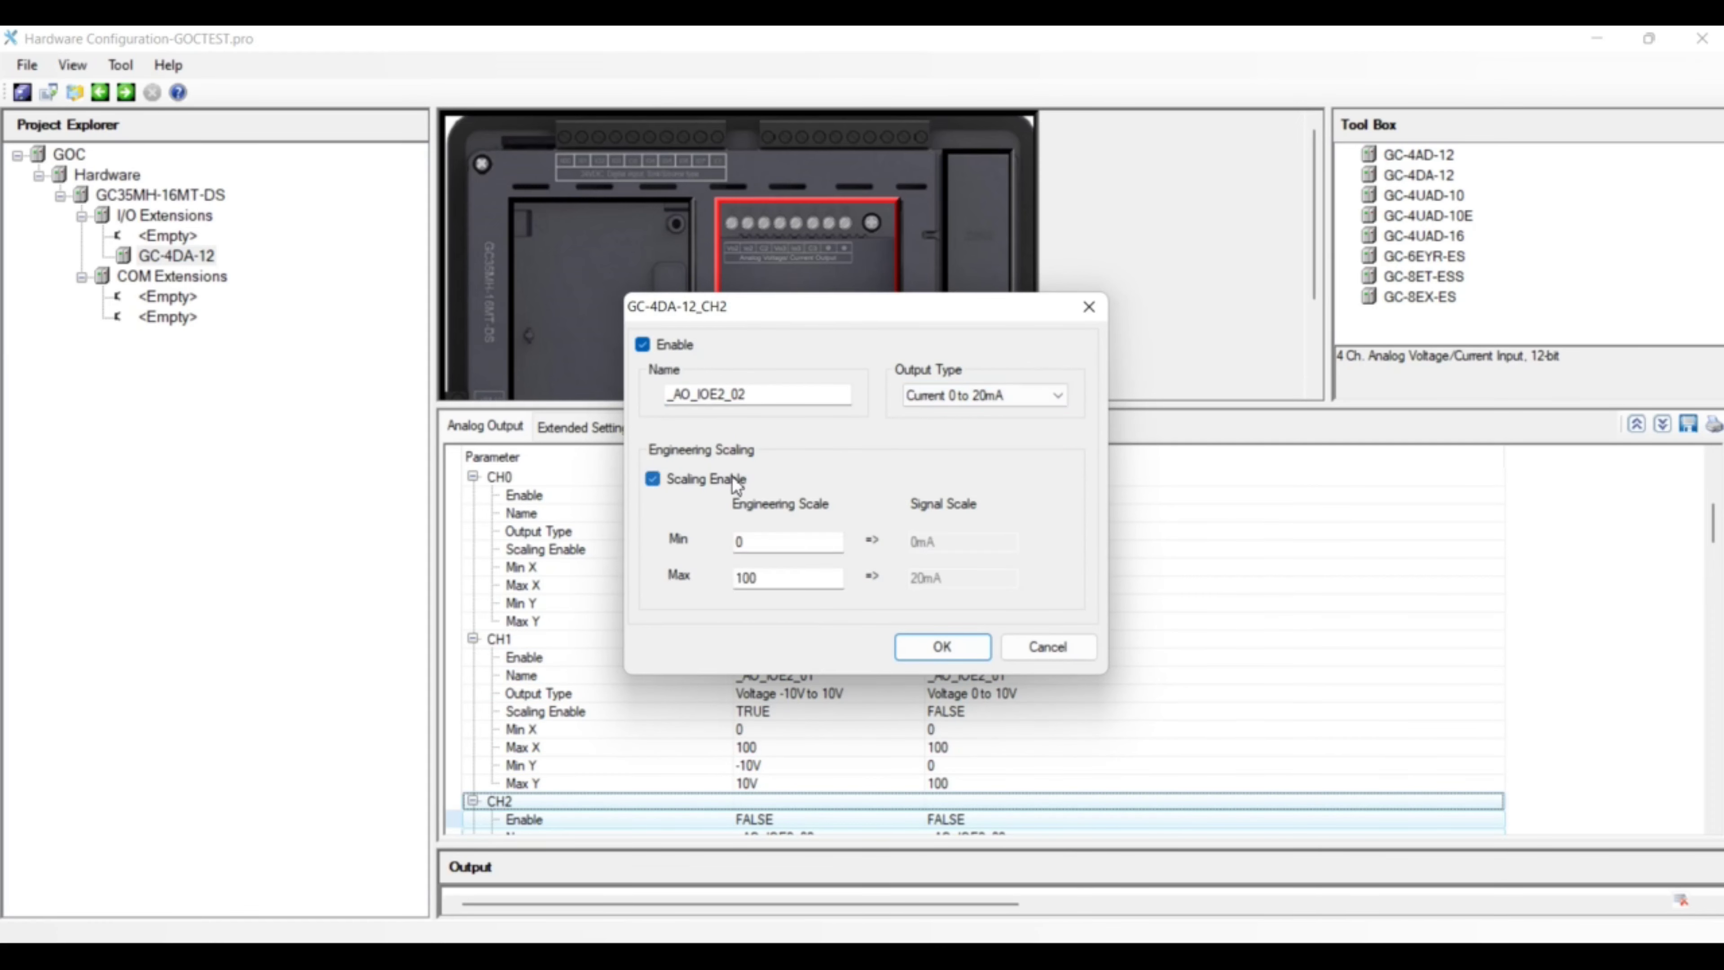
pyautogui.click(920, 648)
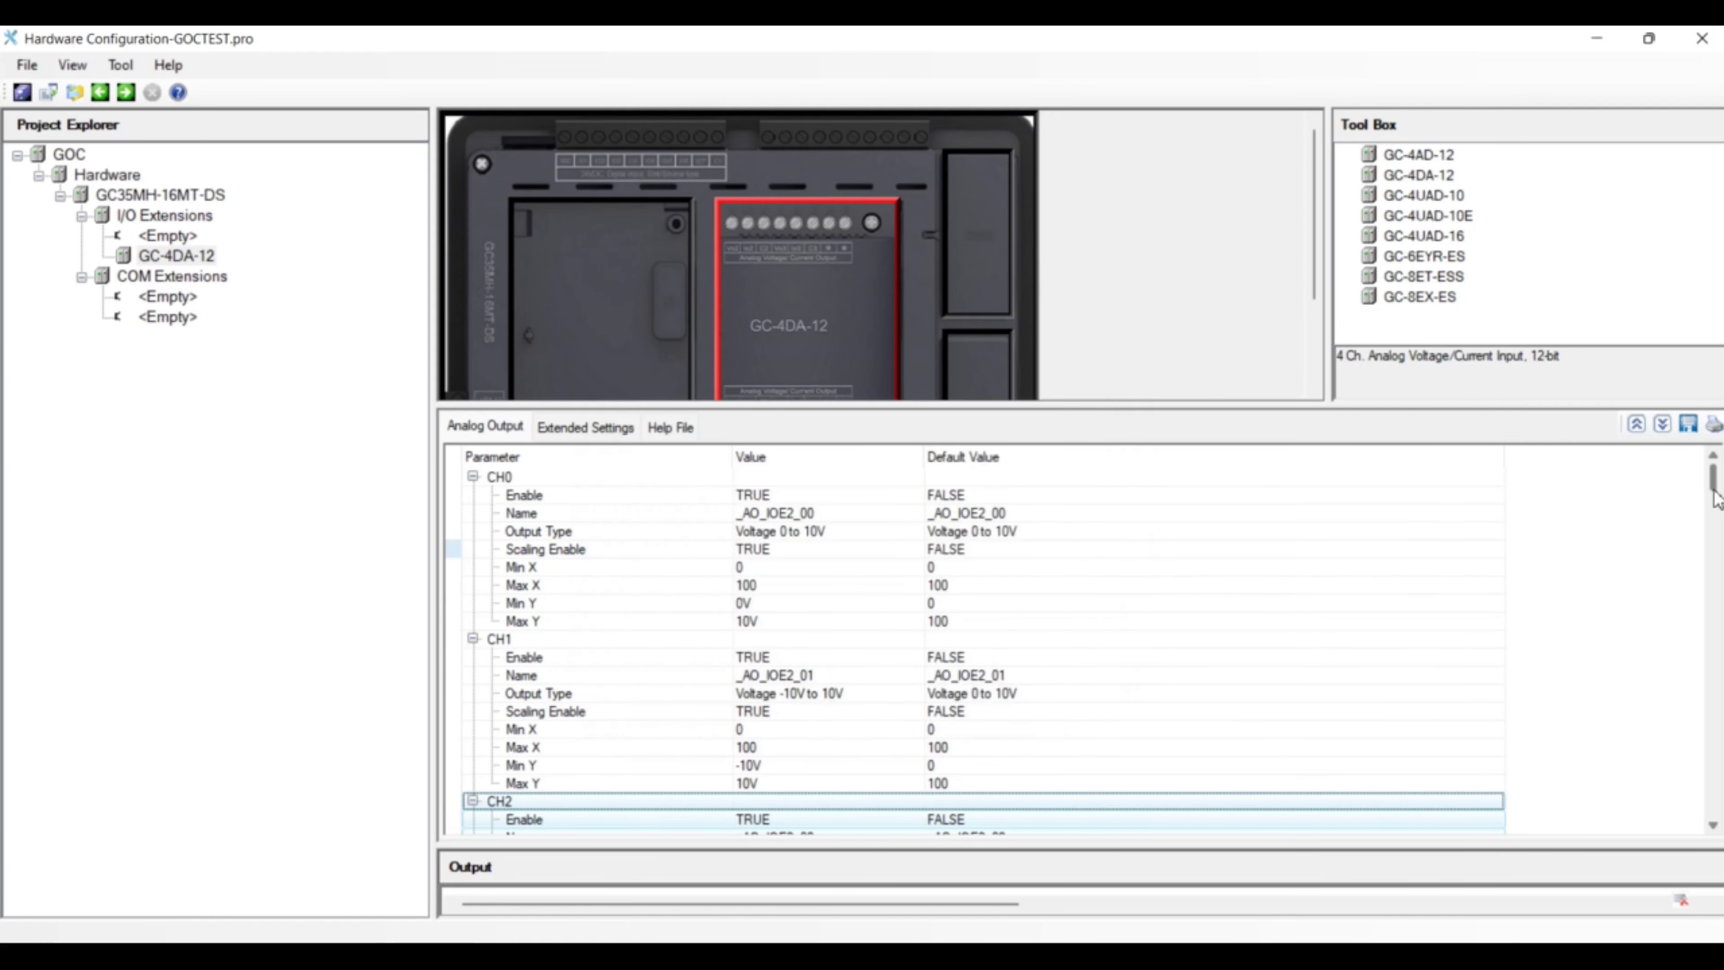
pyautogui.moveTo(1713, 499); pyautogui.dragTo(1711, 792)
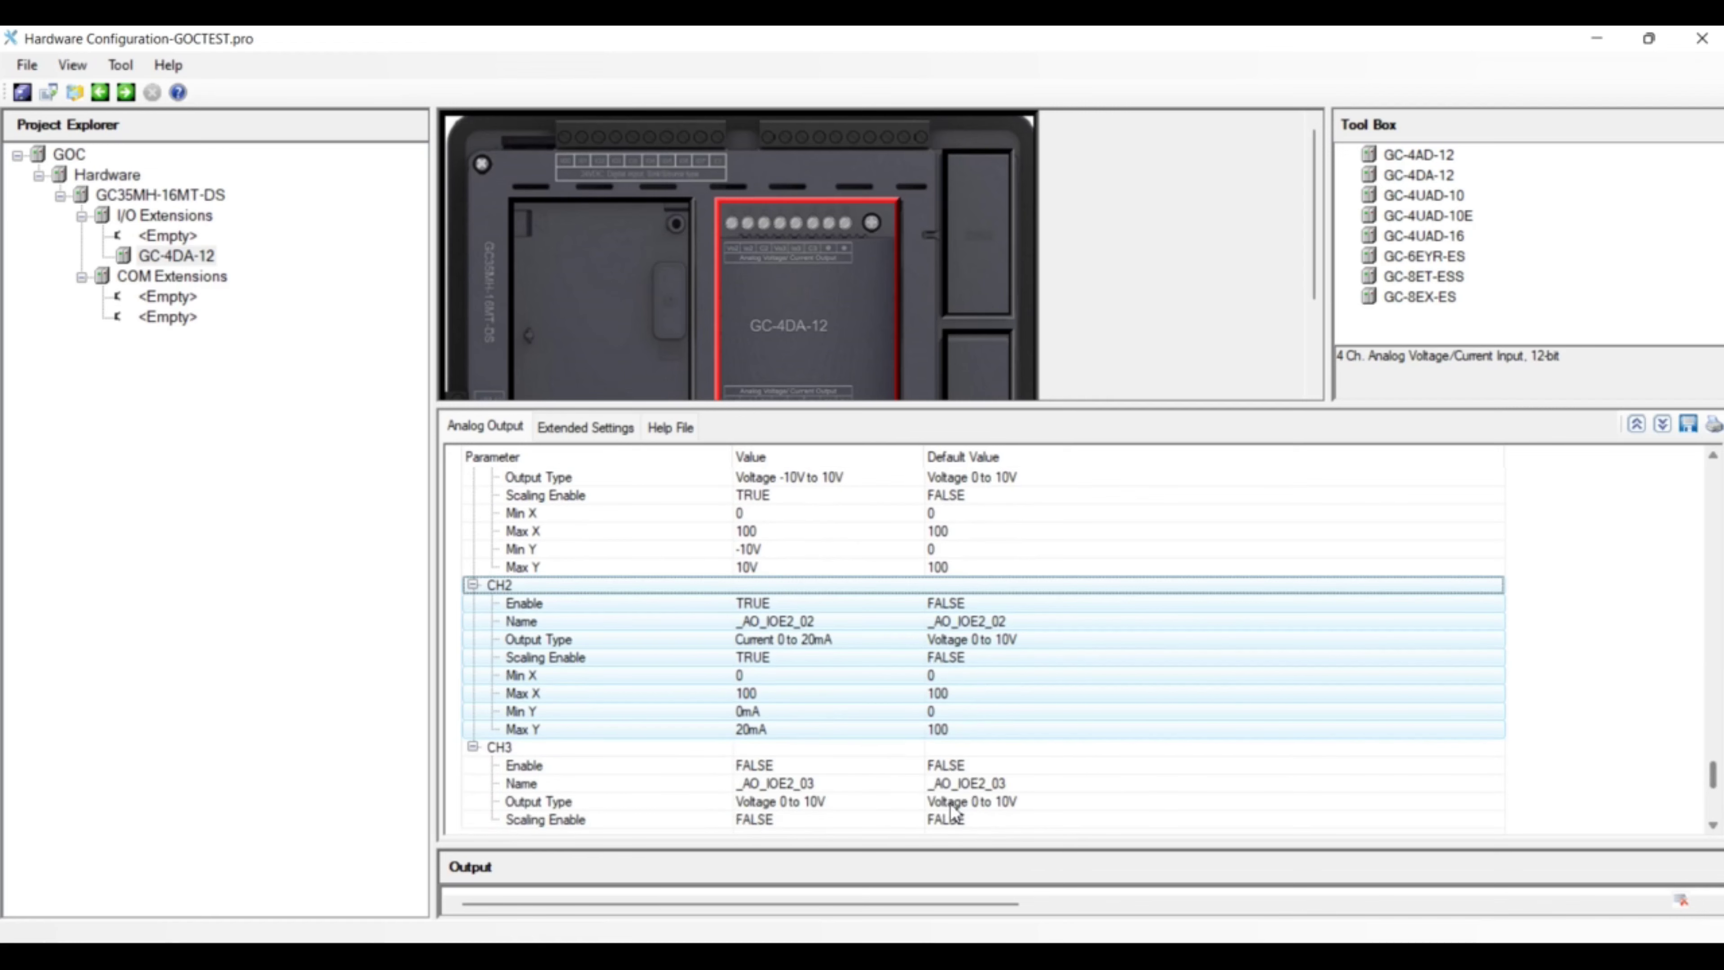
# - Enable analog output channel CH3 with output type Current 4 to 20mA and engineering scaling turned on
pyautogui.doubleClick(838, 787)
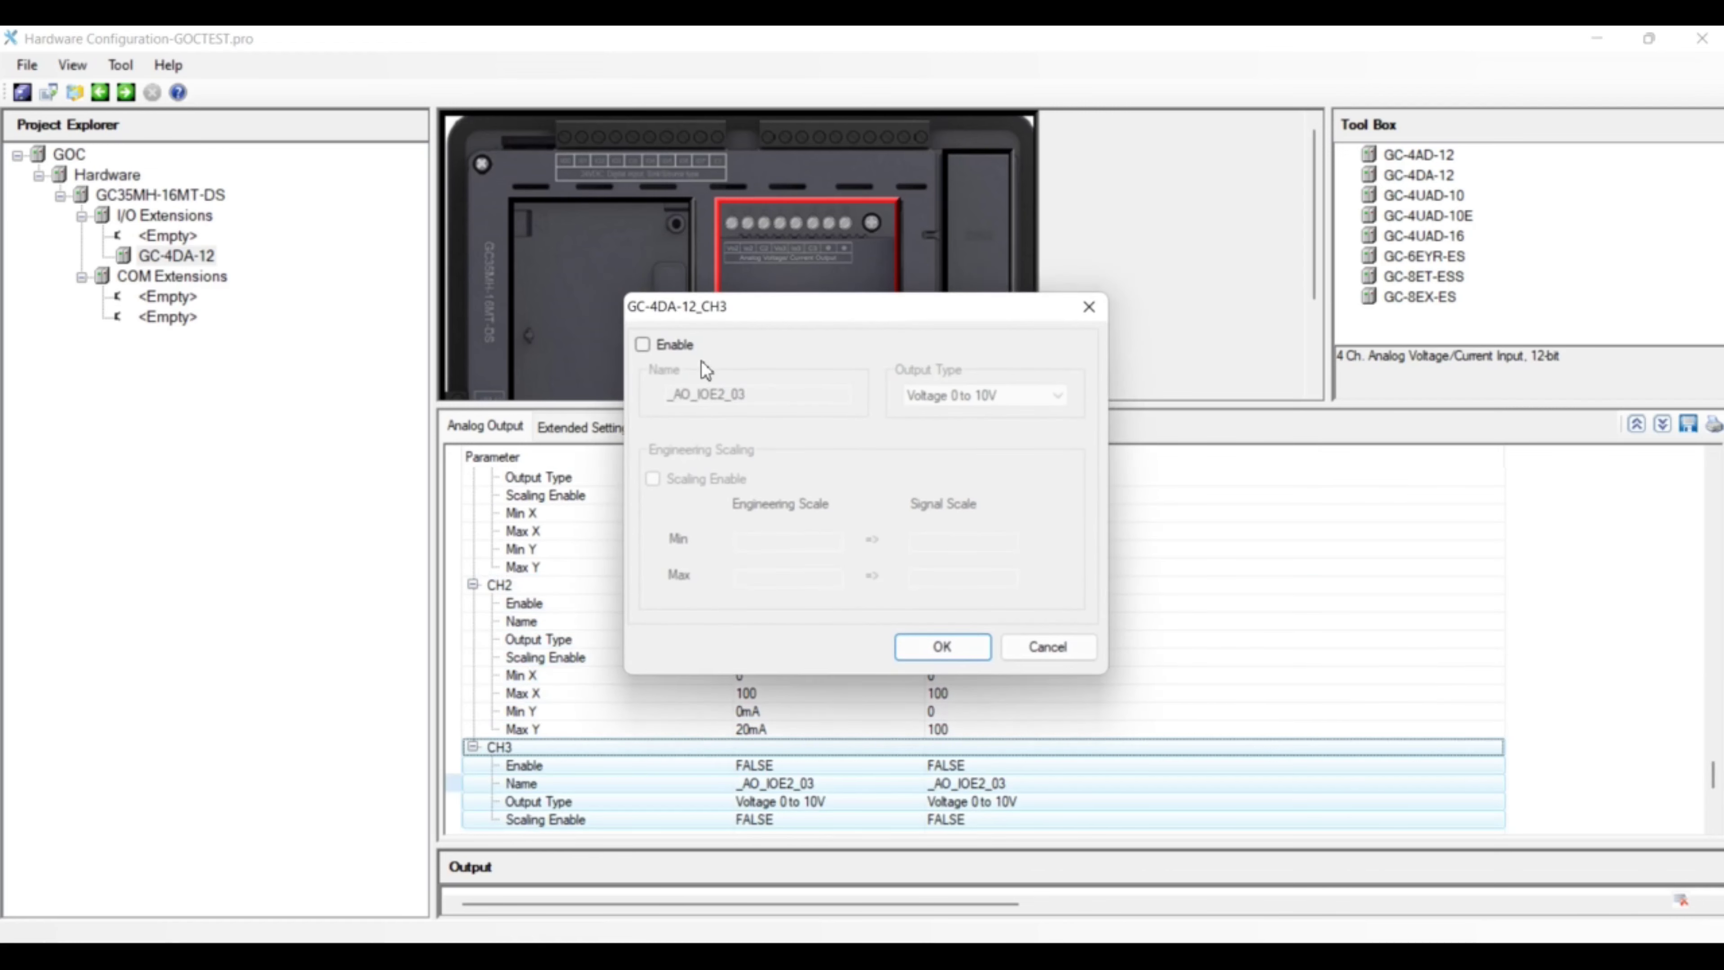
pyautogui.click(679, 346)
pyautogui.click(777, 395)
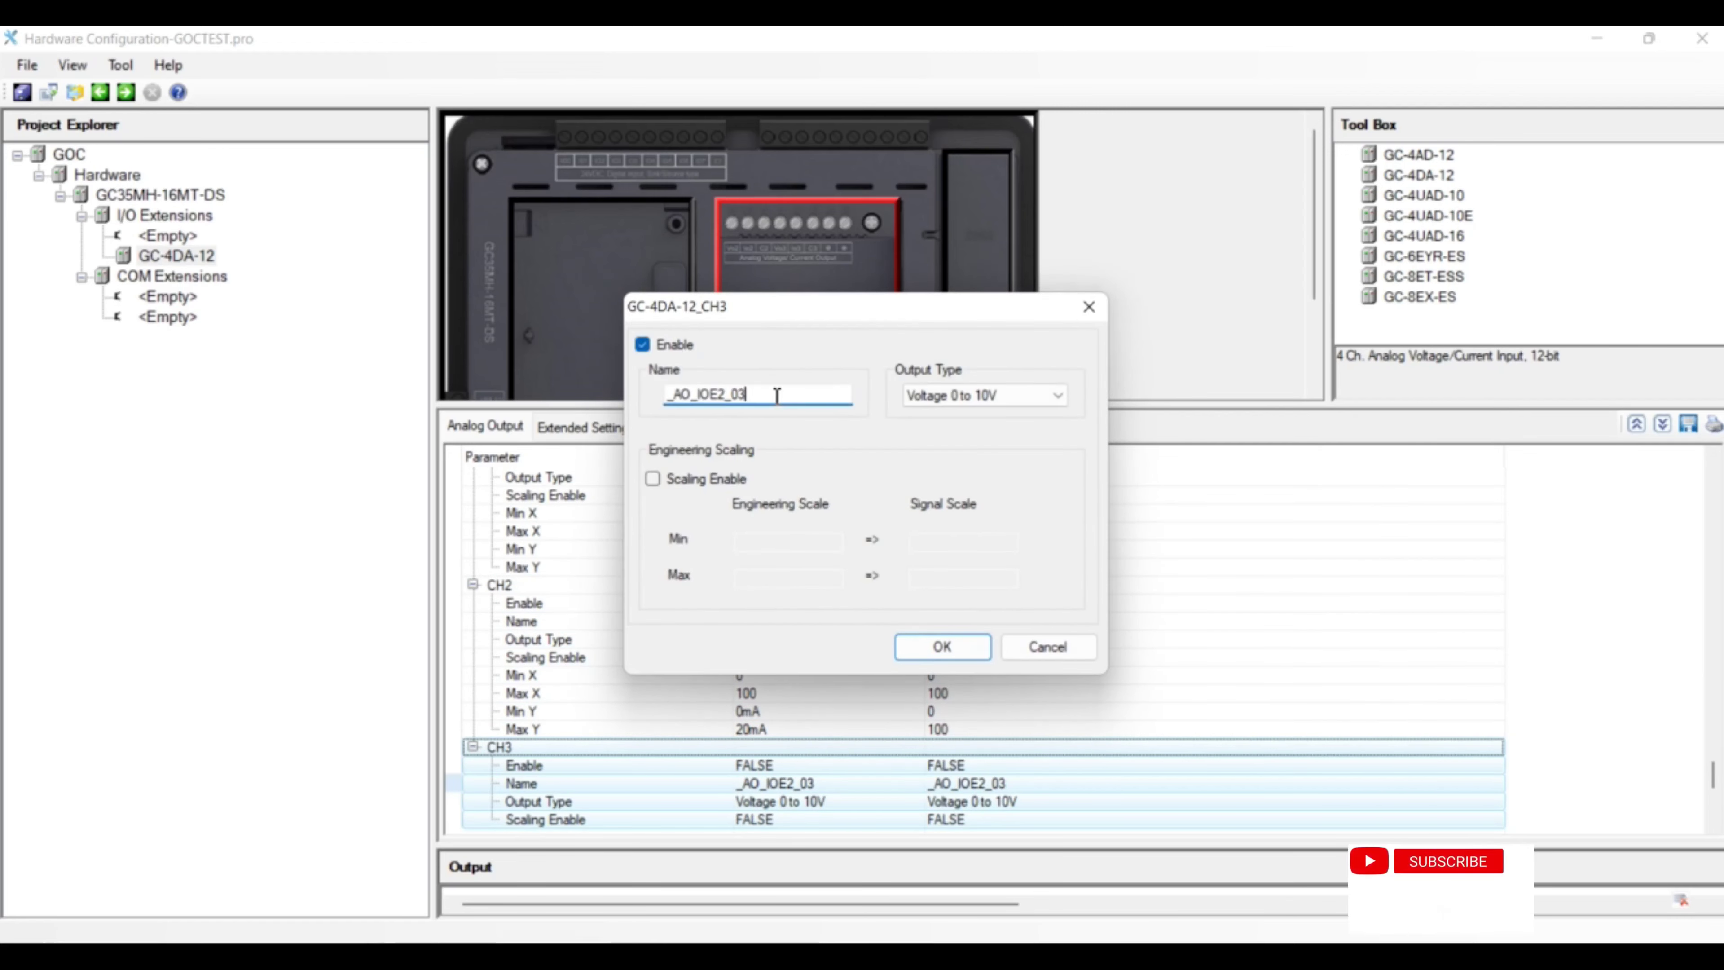
pyautogui.click(957, 399)
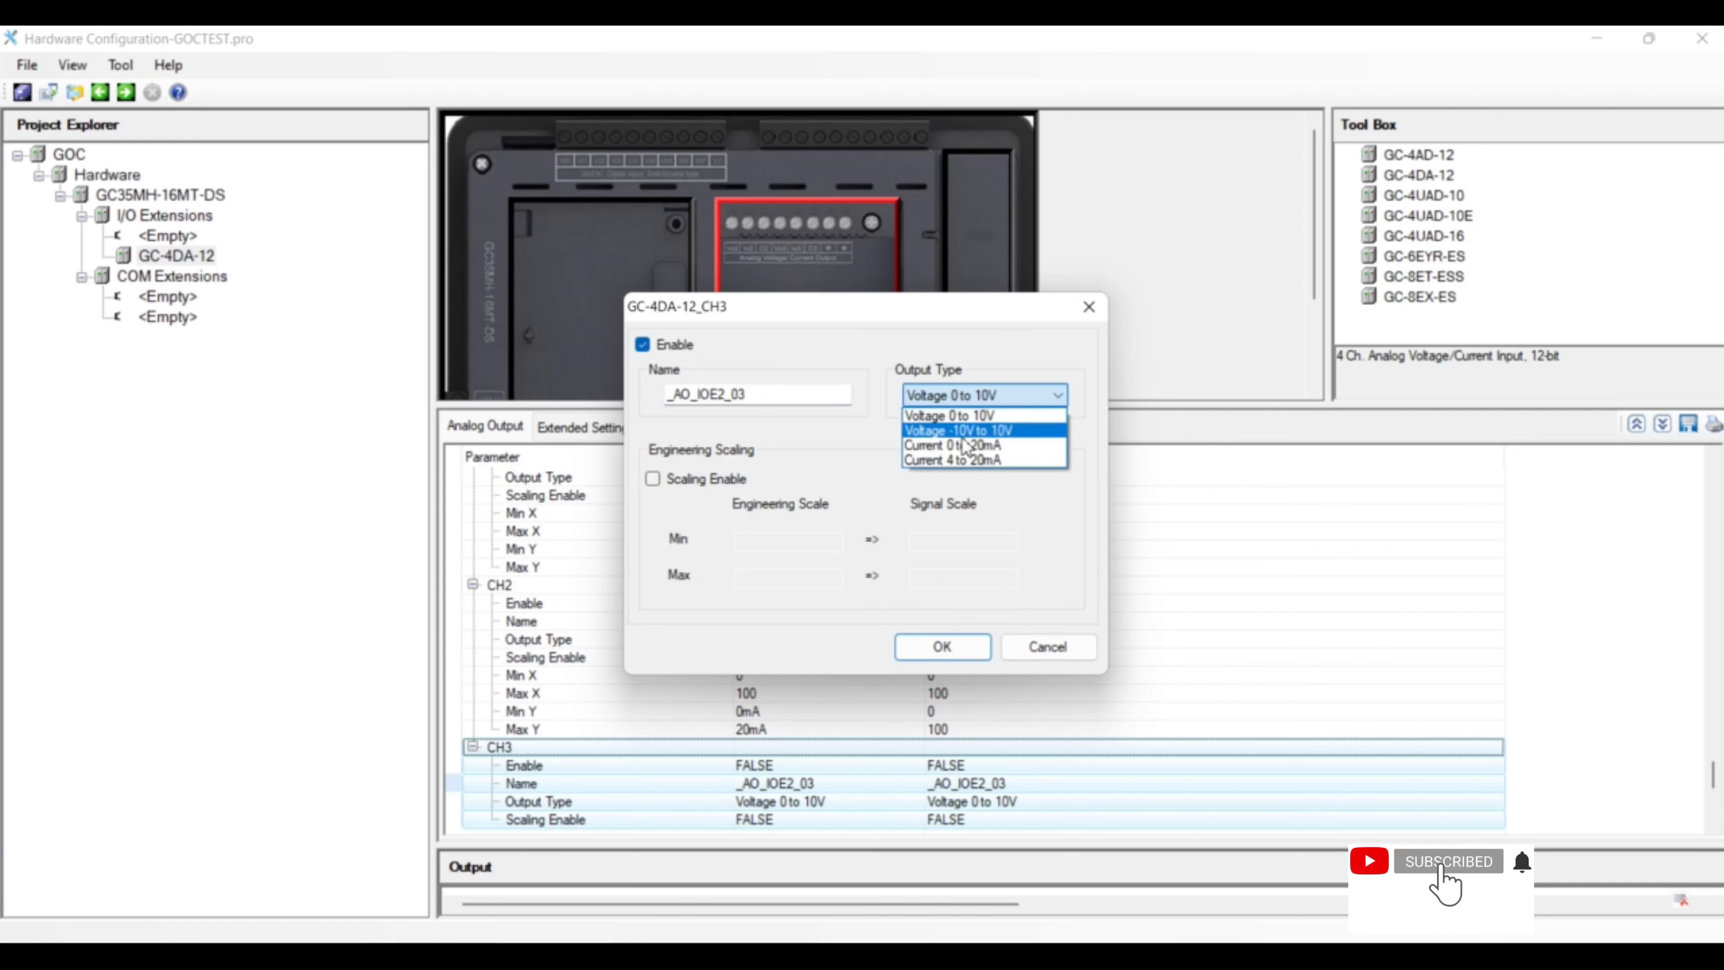
pyautogui.click(964, 461)
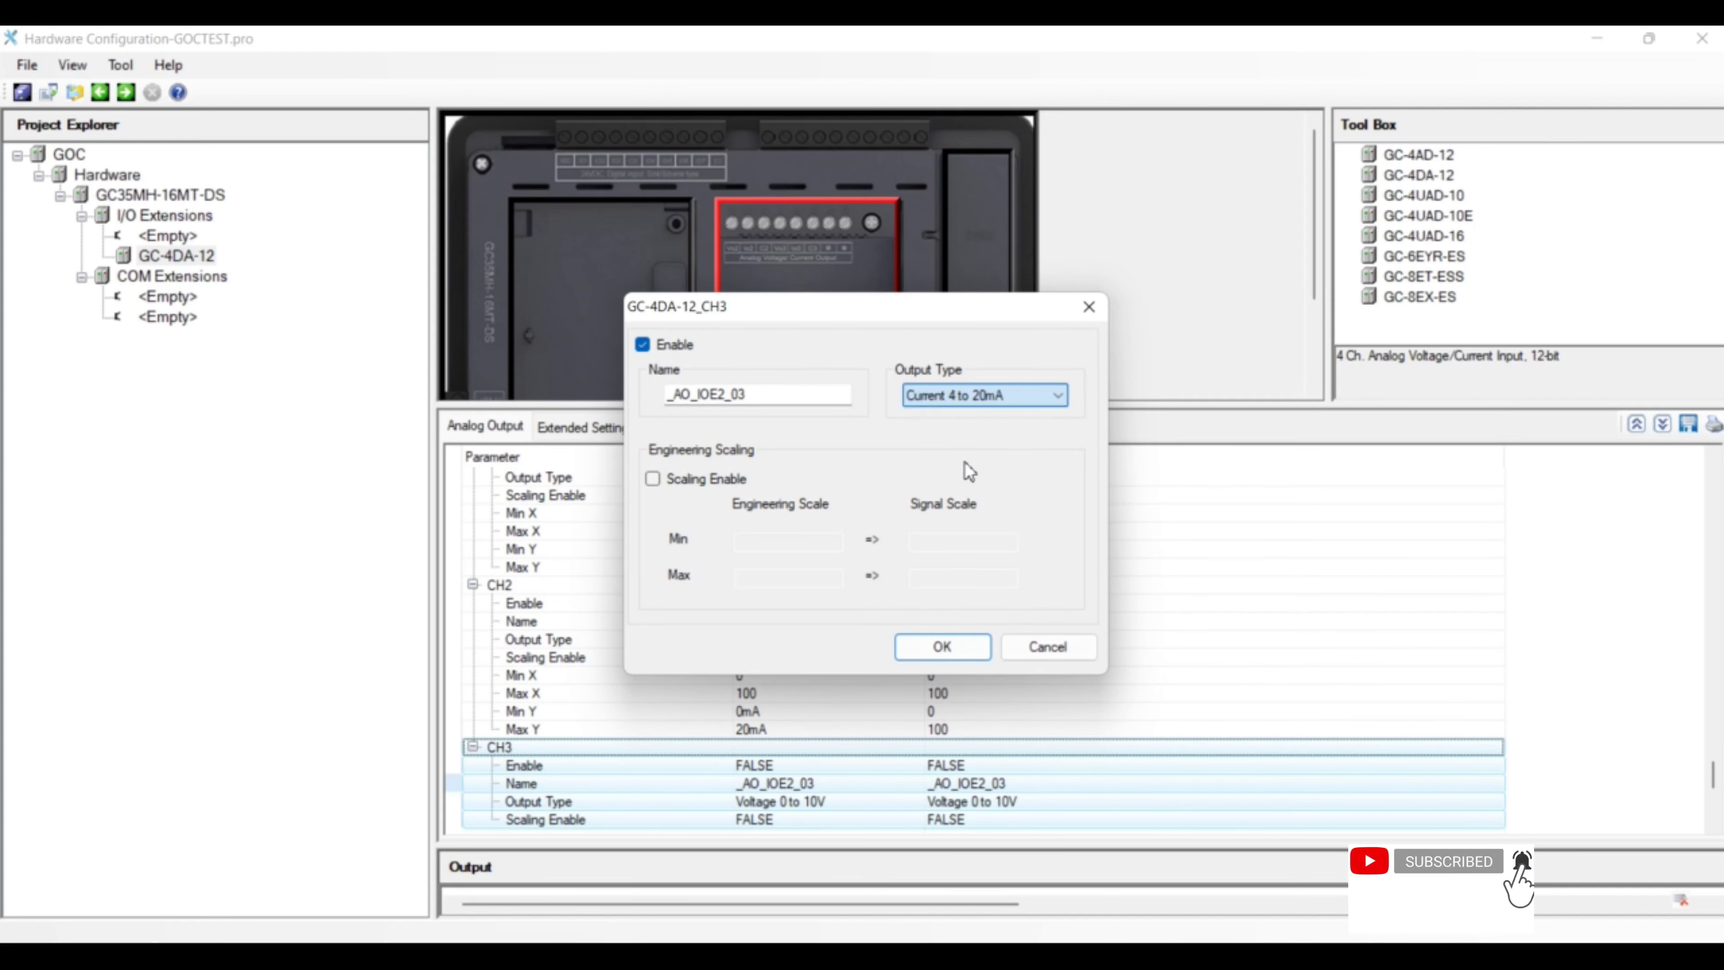
pyautogui.click(716, 484)
pyautogui.click(928, 646)
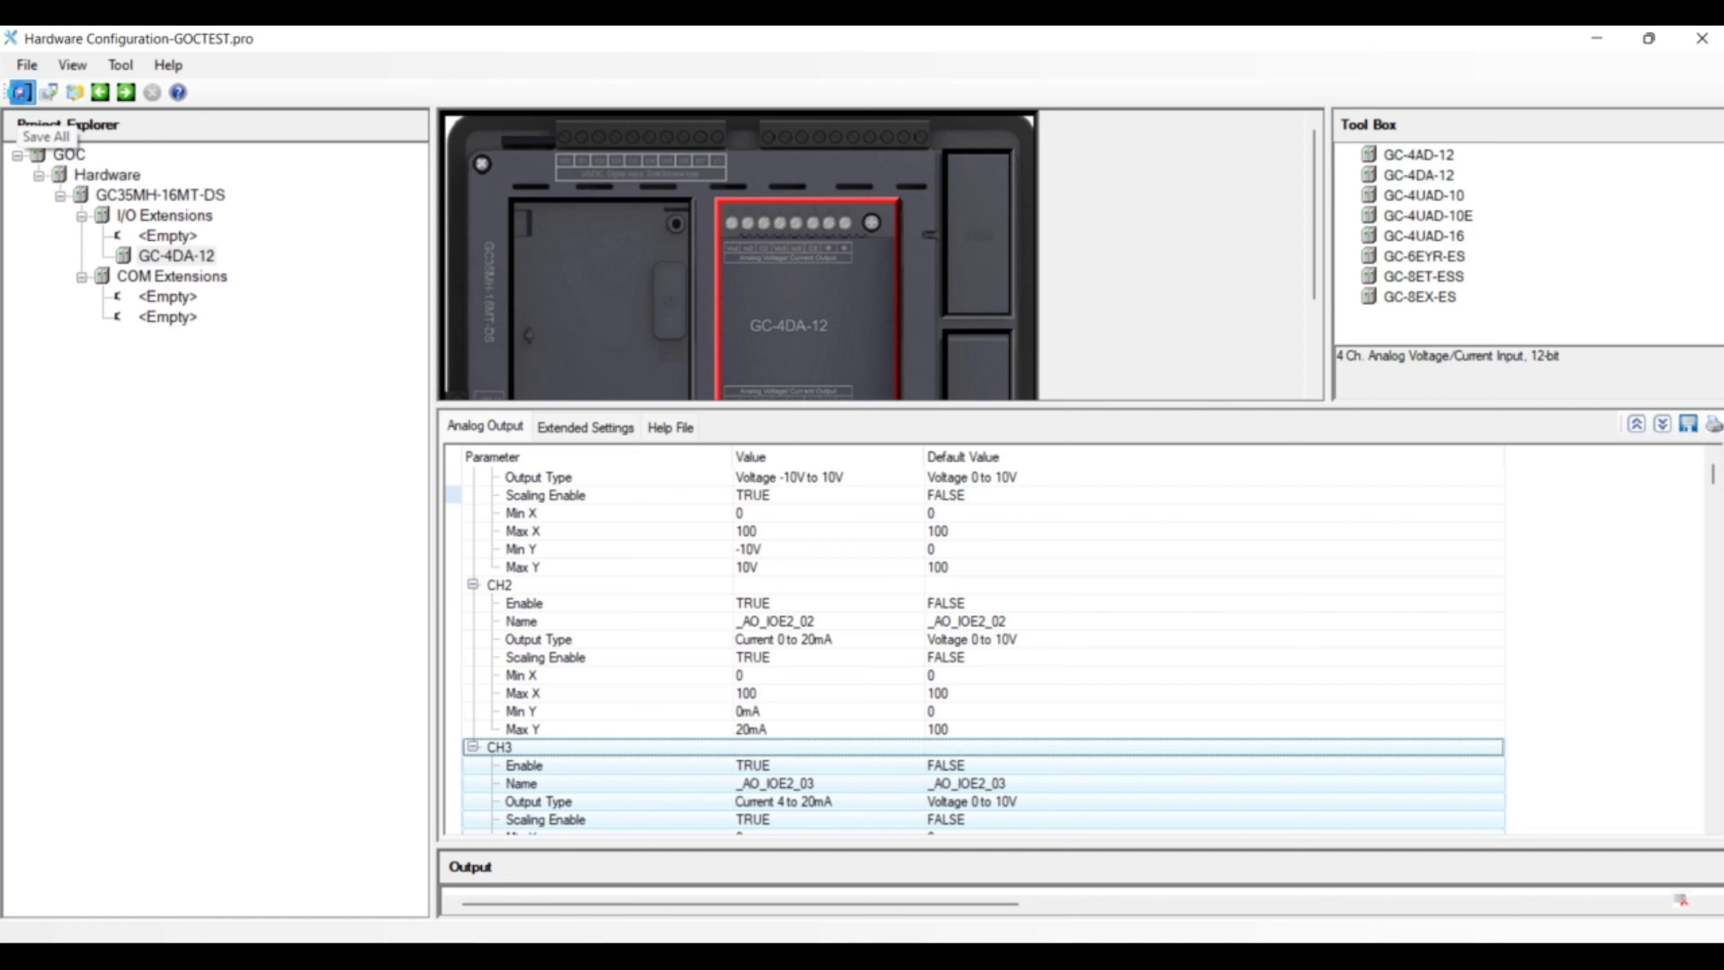
# - Save the whole hardware configuration and close the Hardware Configuration window to return to the CoDeSys project
pyautogui.click(21, 93)
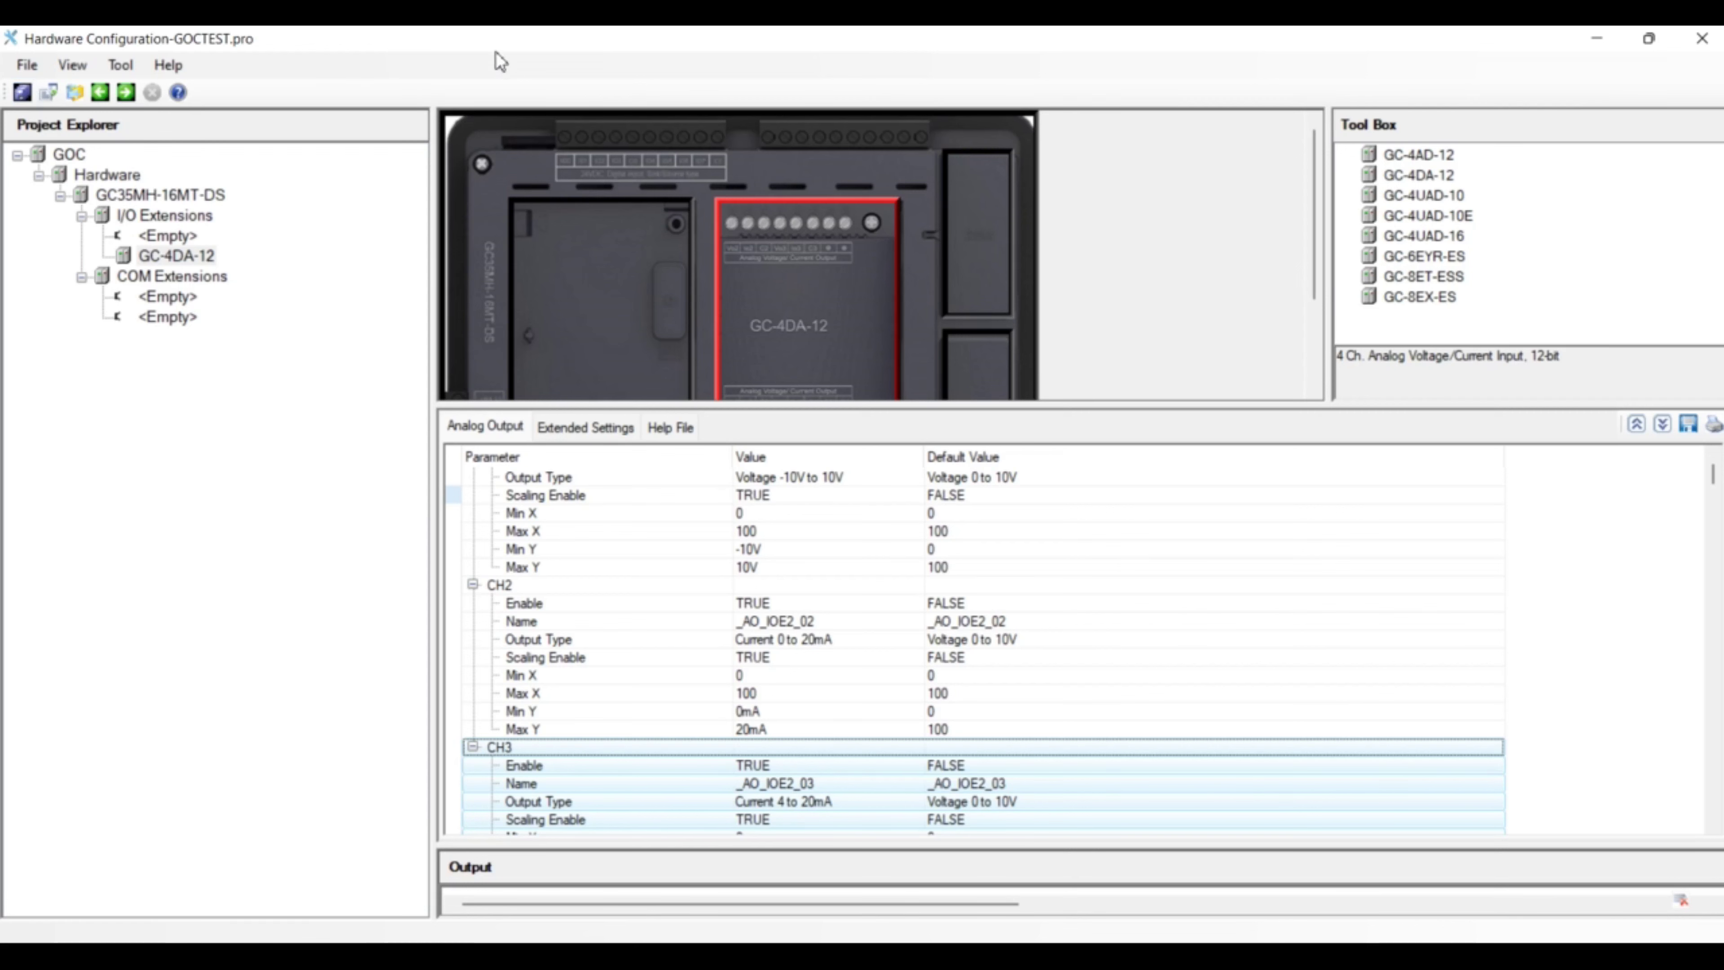
pyautogui.click(1700, 39)
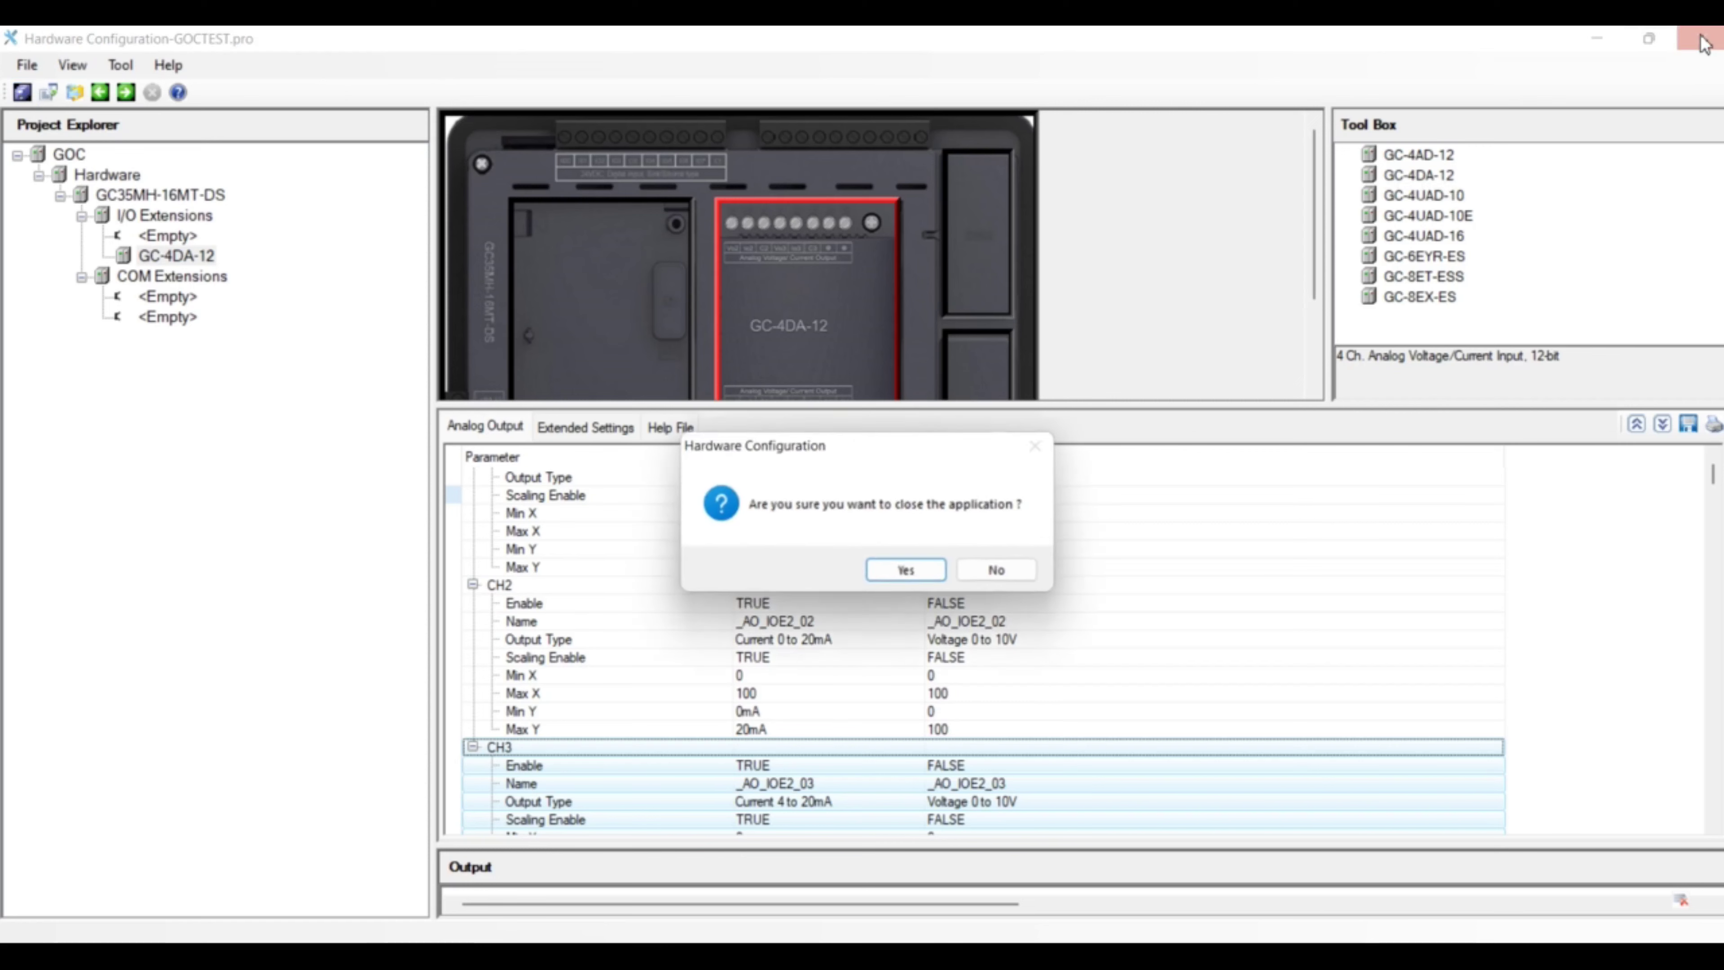
pyautogui.click(913, 573)
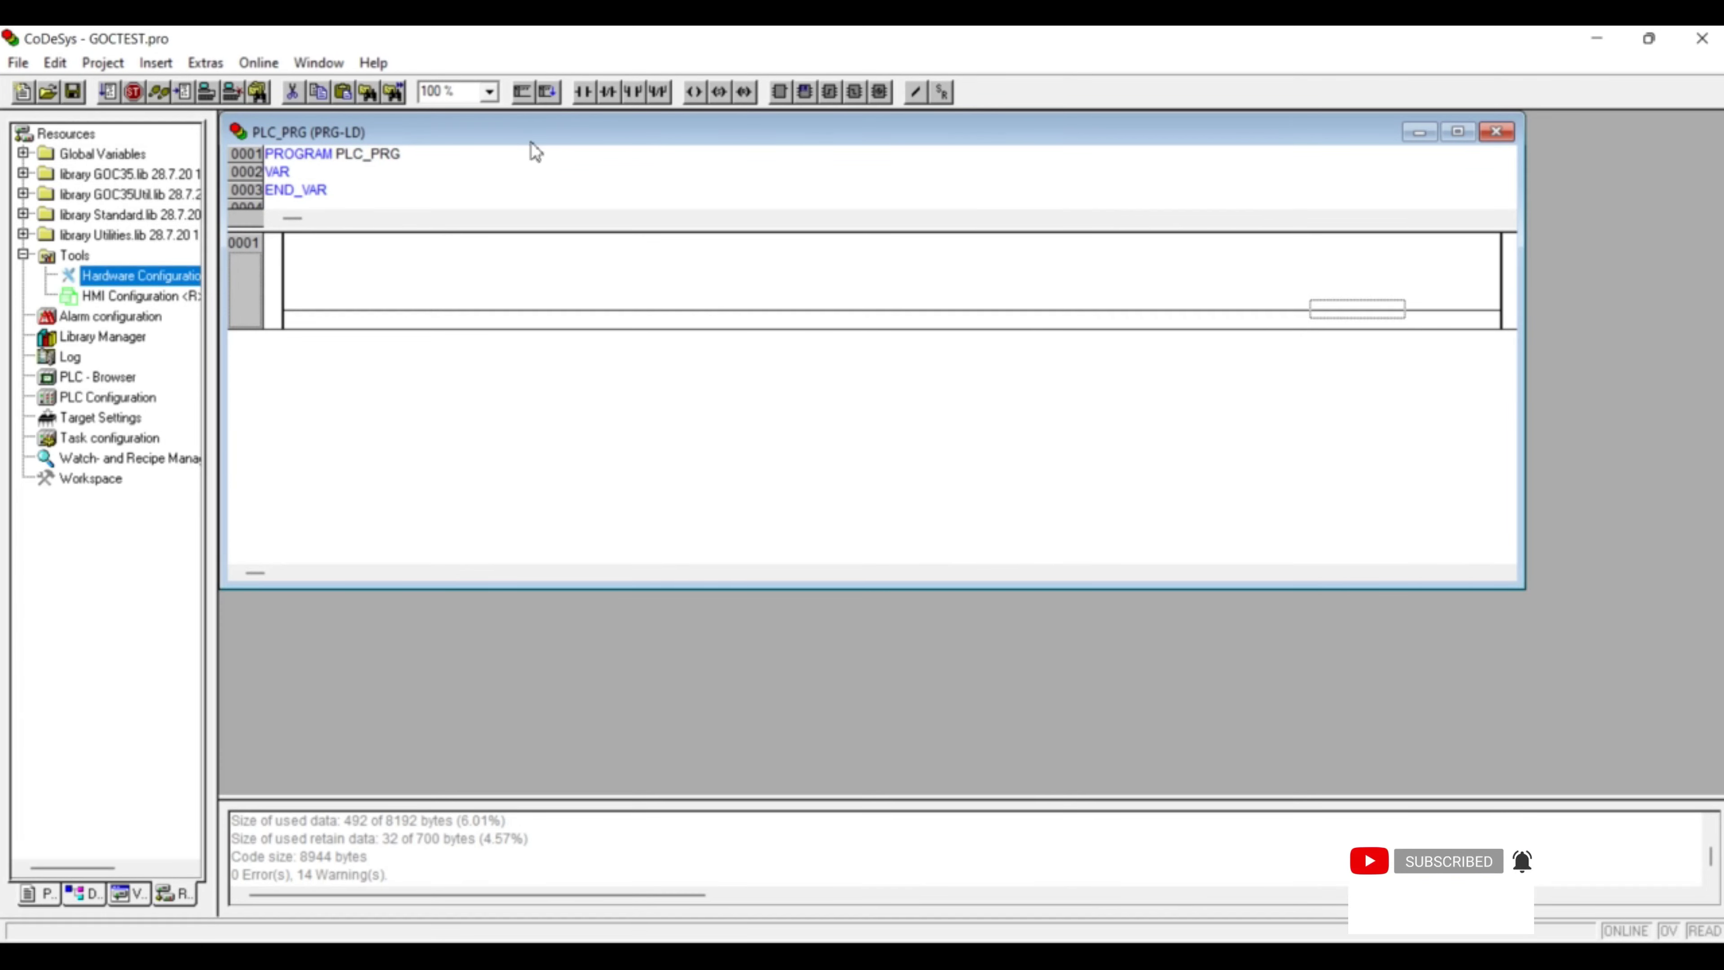
# - Open the ImplicitIOList global variables and look up the GC-4DA-12 analog output variables, selecting the name _AO_IOE2_00
pyautogui.click(108, 157)
pyautogui.doubleClick(98, 157)
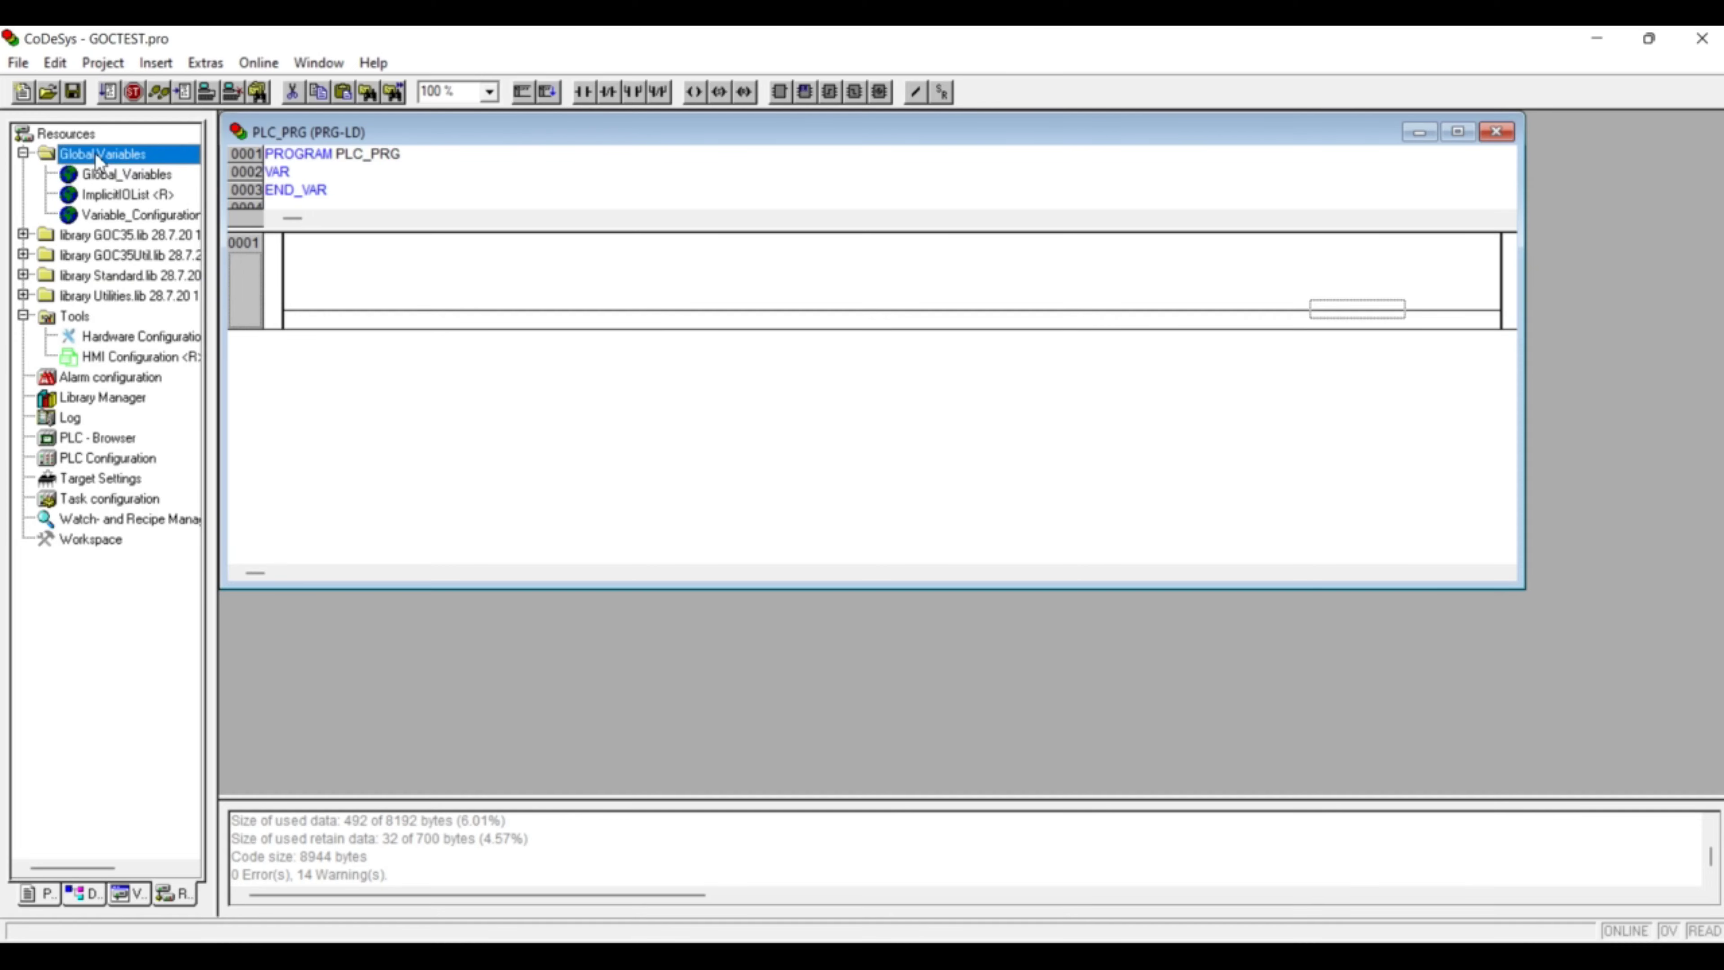
pyautogui.doubleClick(117, 197)
pyautogui.scroll(-5, 351, 422)
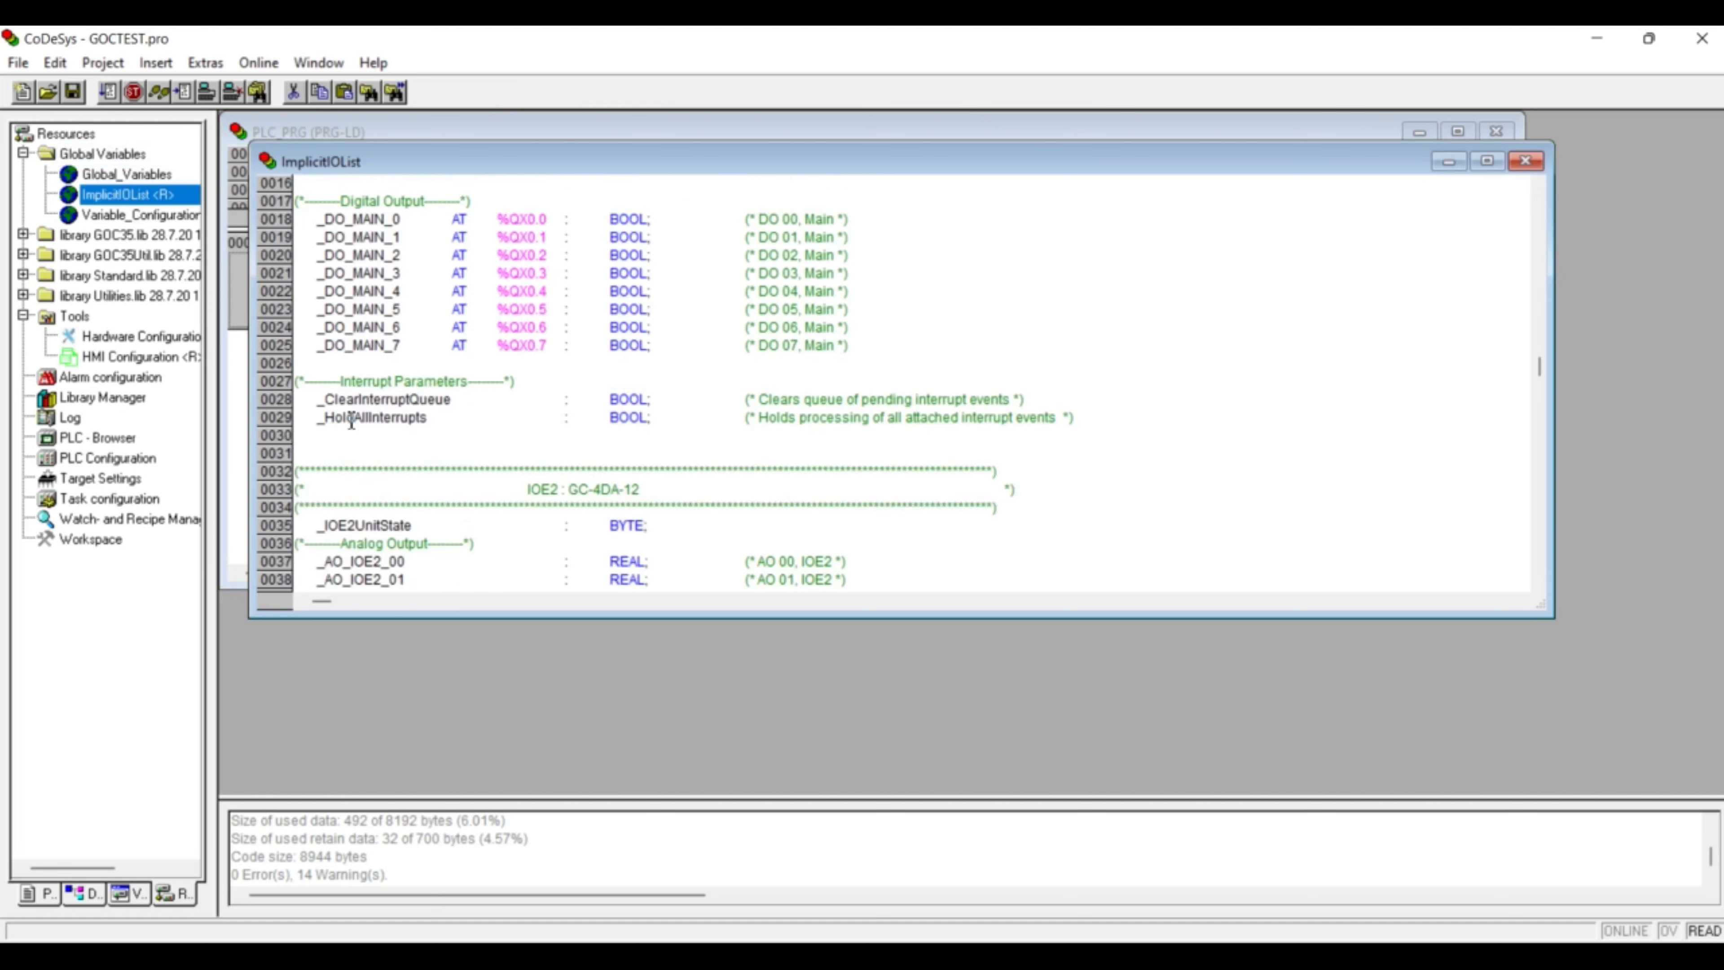
pyautogui.scroll(-4, 384, 562)
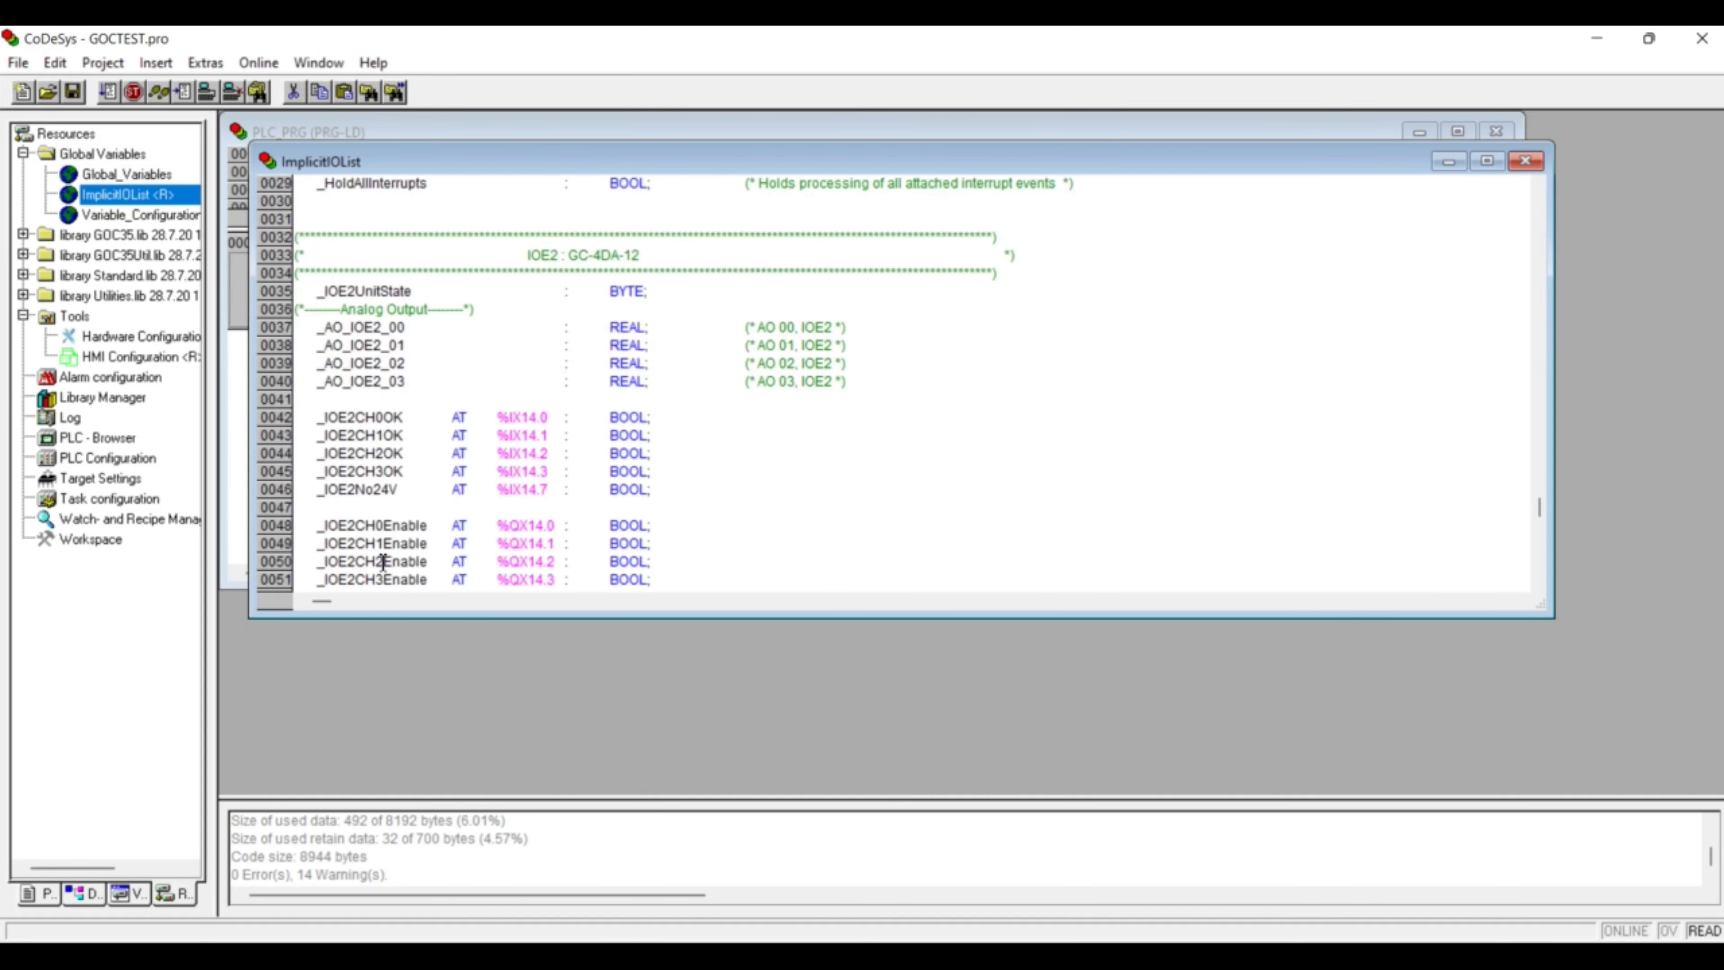
pyautogui.doubleClick(379, 329)
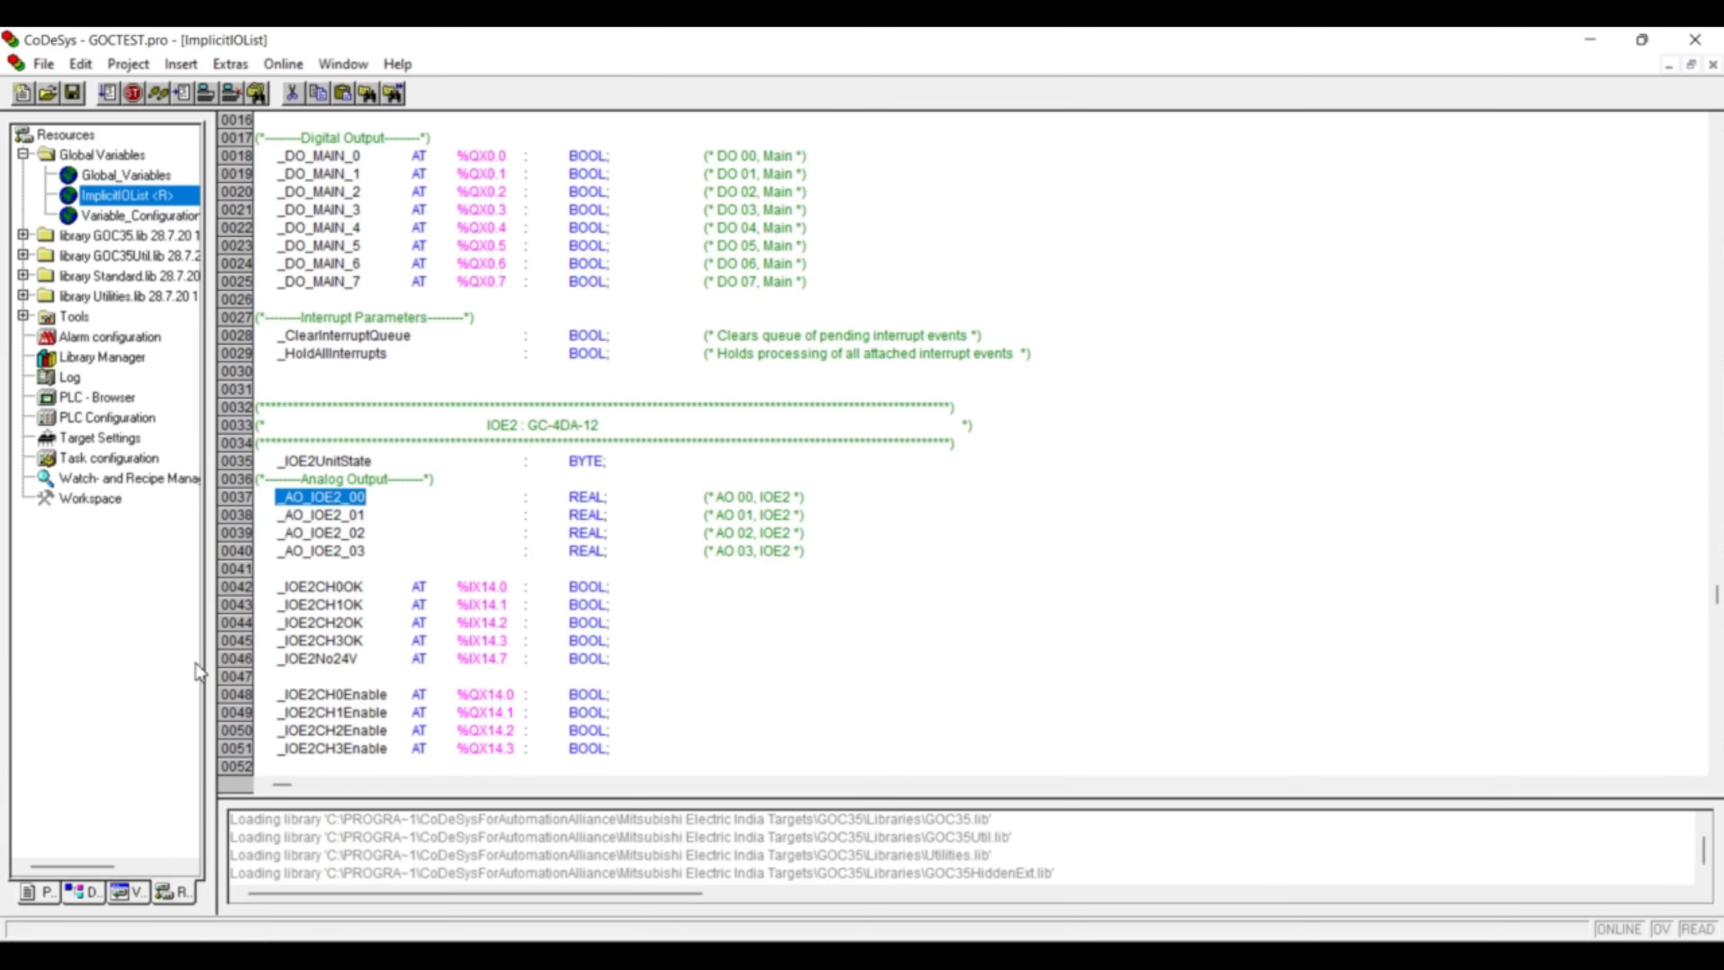
# - Open the PLC_PRG program and insert a MOVE box with EN in network 0001
pyautogui.click(44, 892)
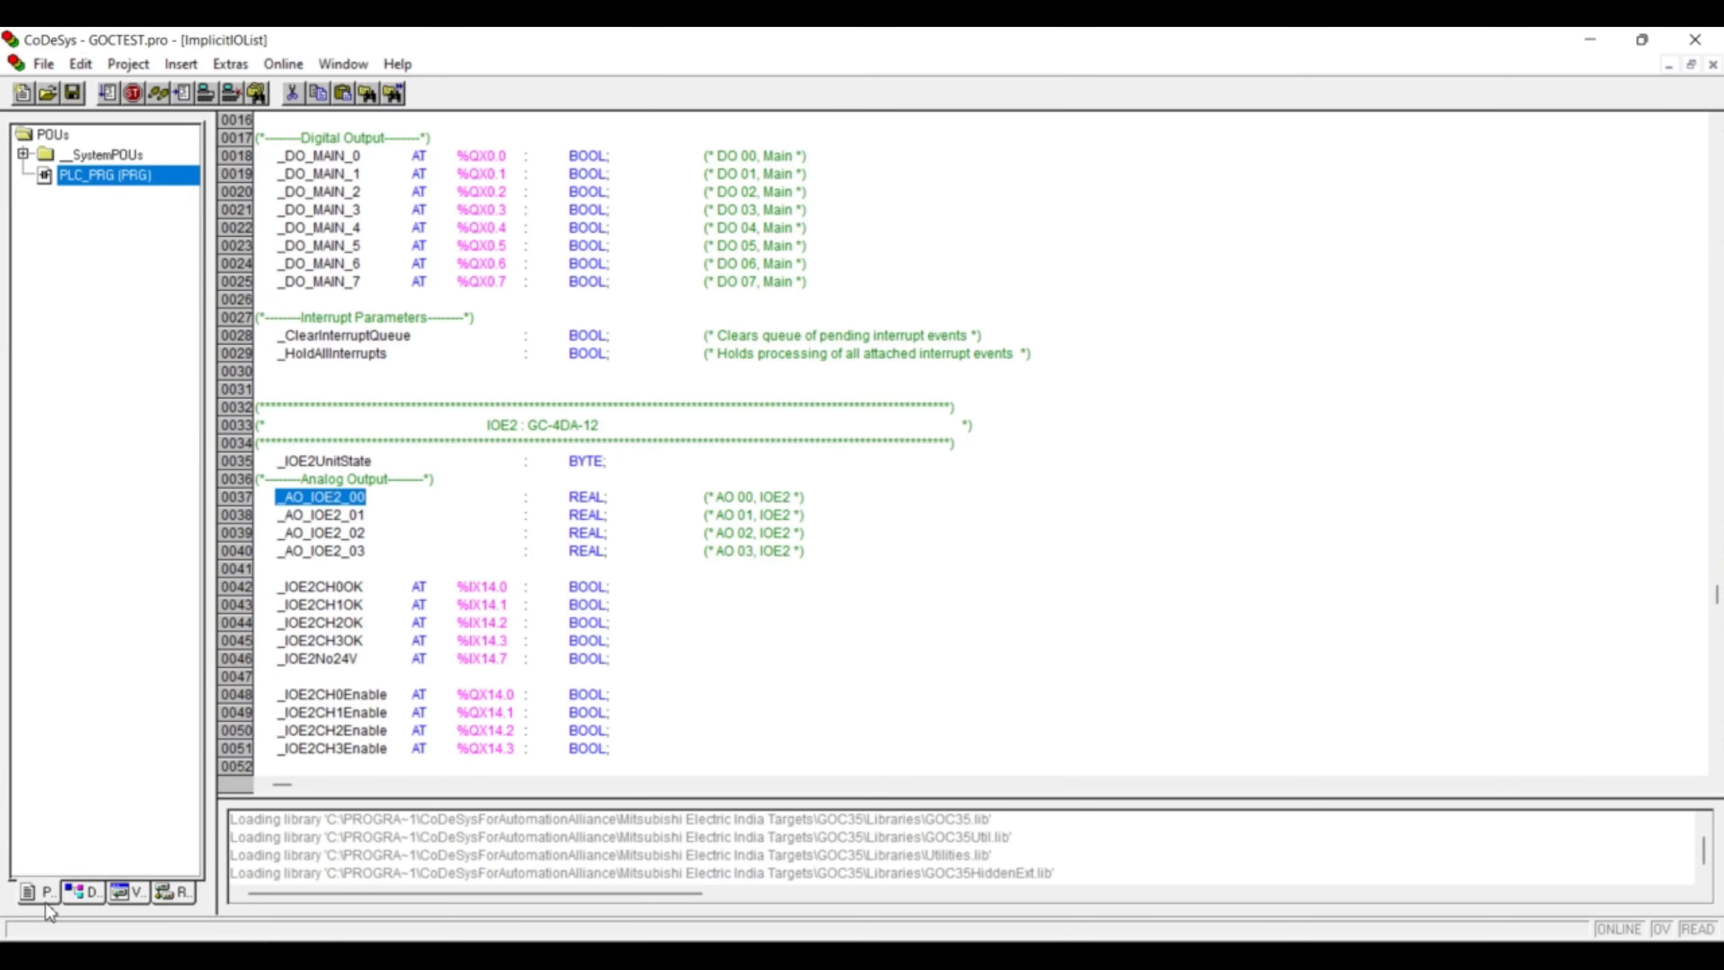
pyautogui.doubleClick(129, 177)
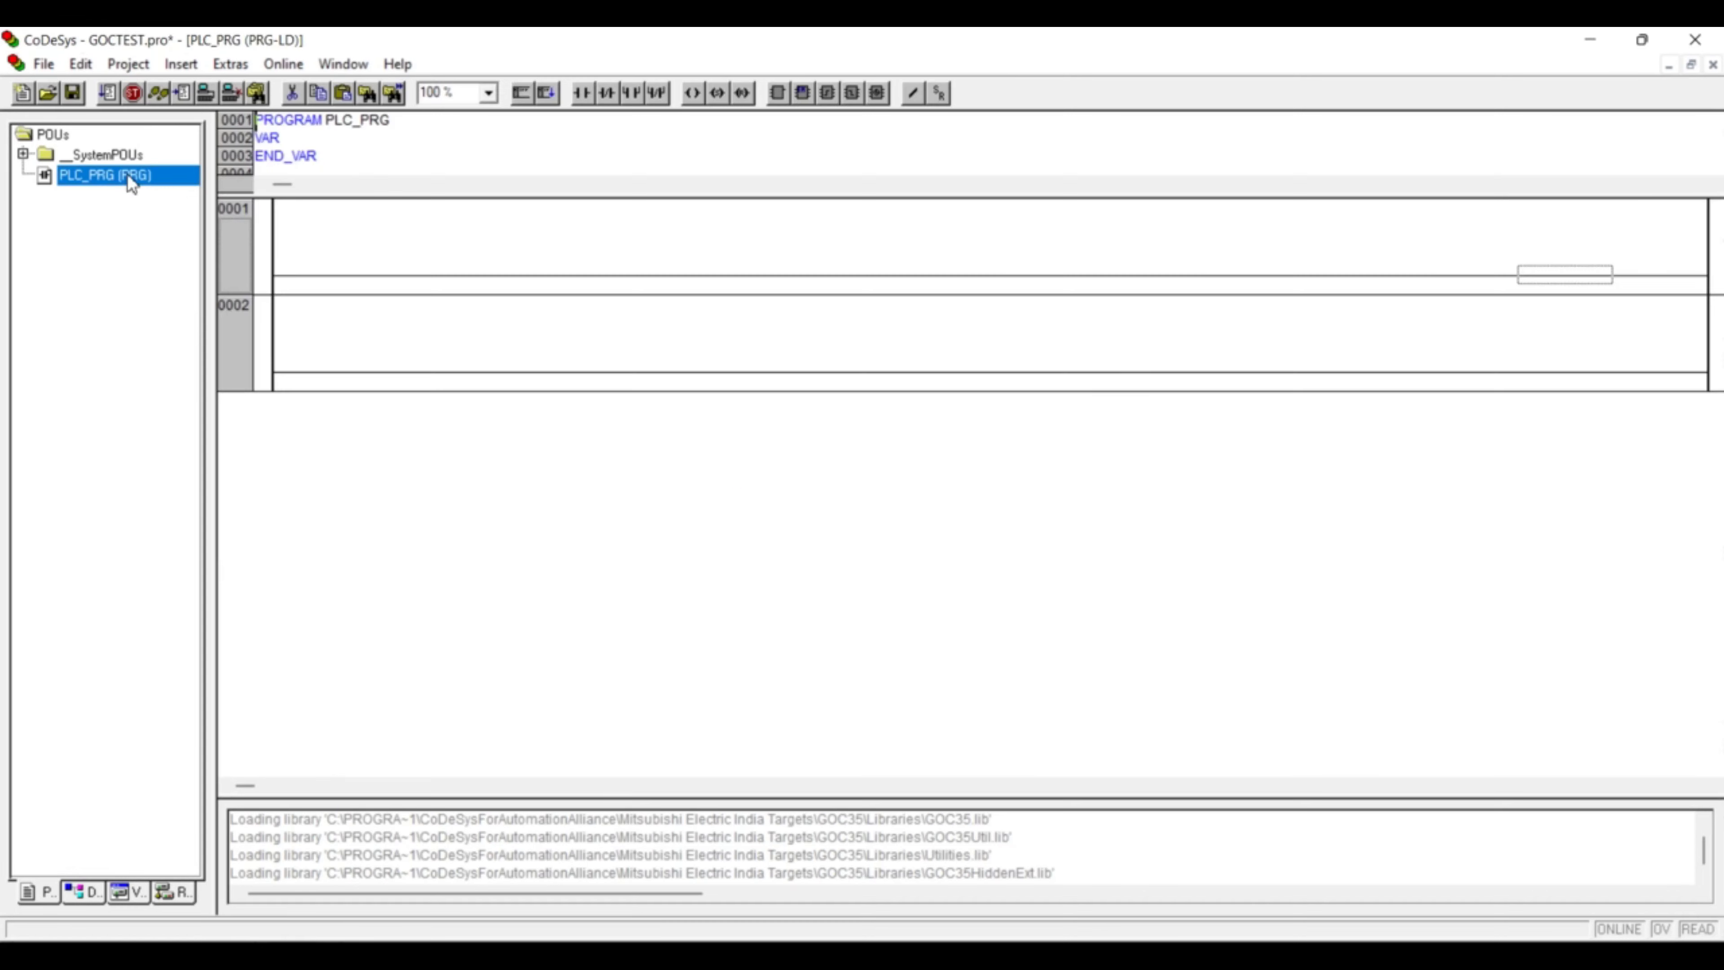
pyautogui.rightClick(825, 294)
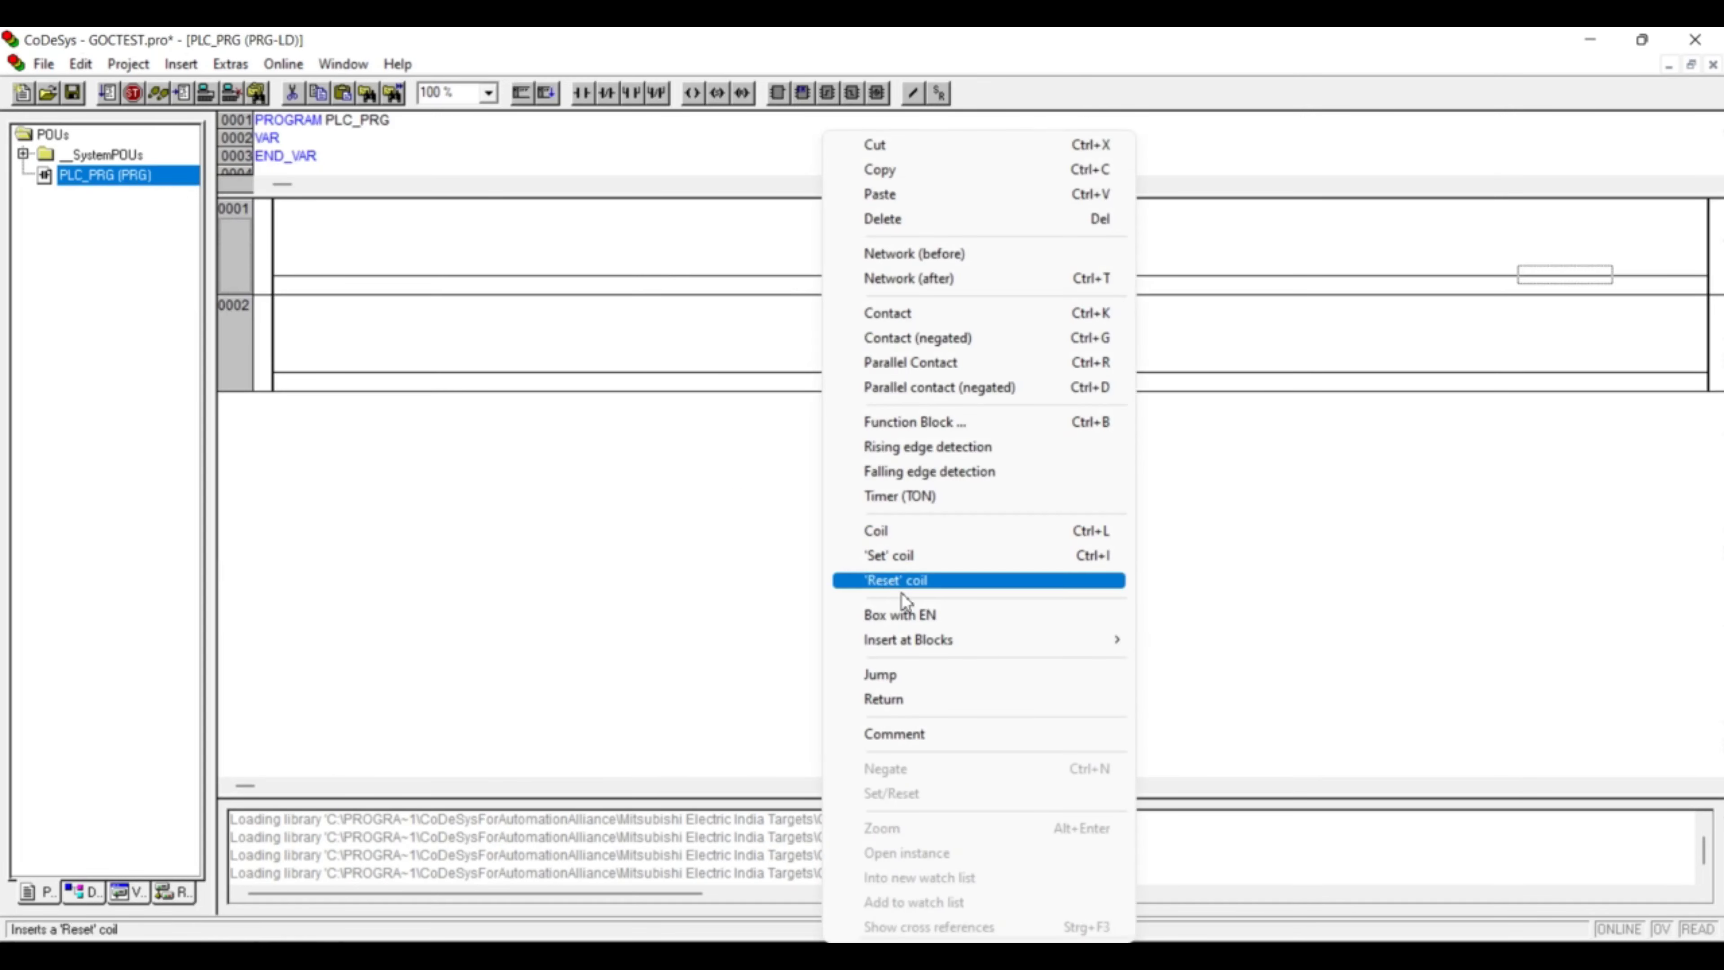
pyautogui.click(919, 615)
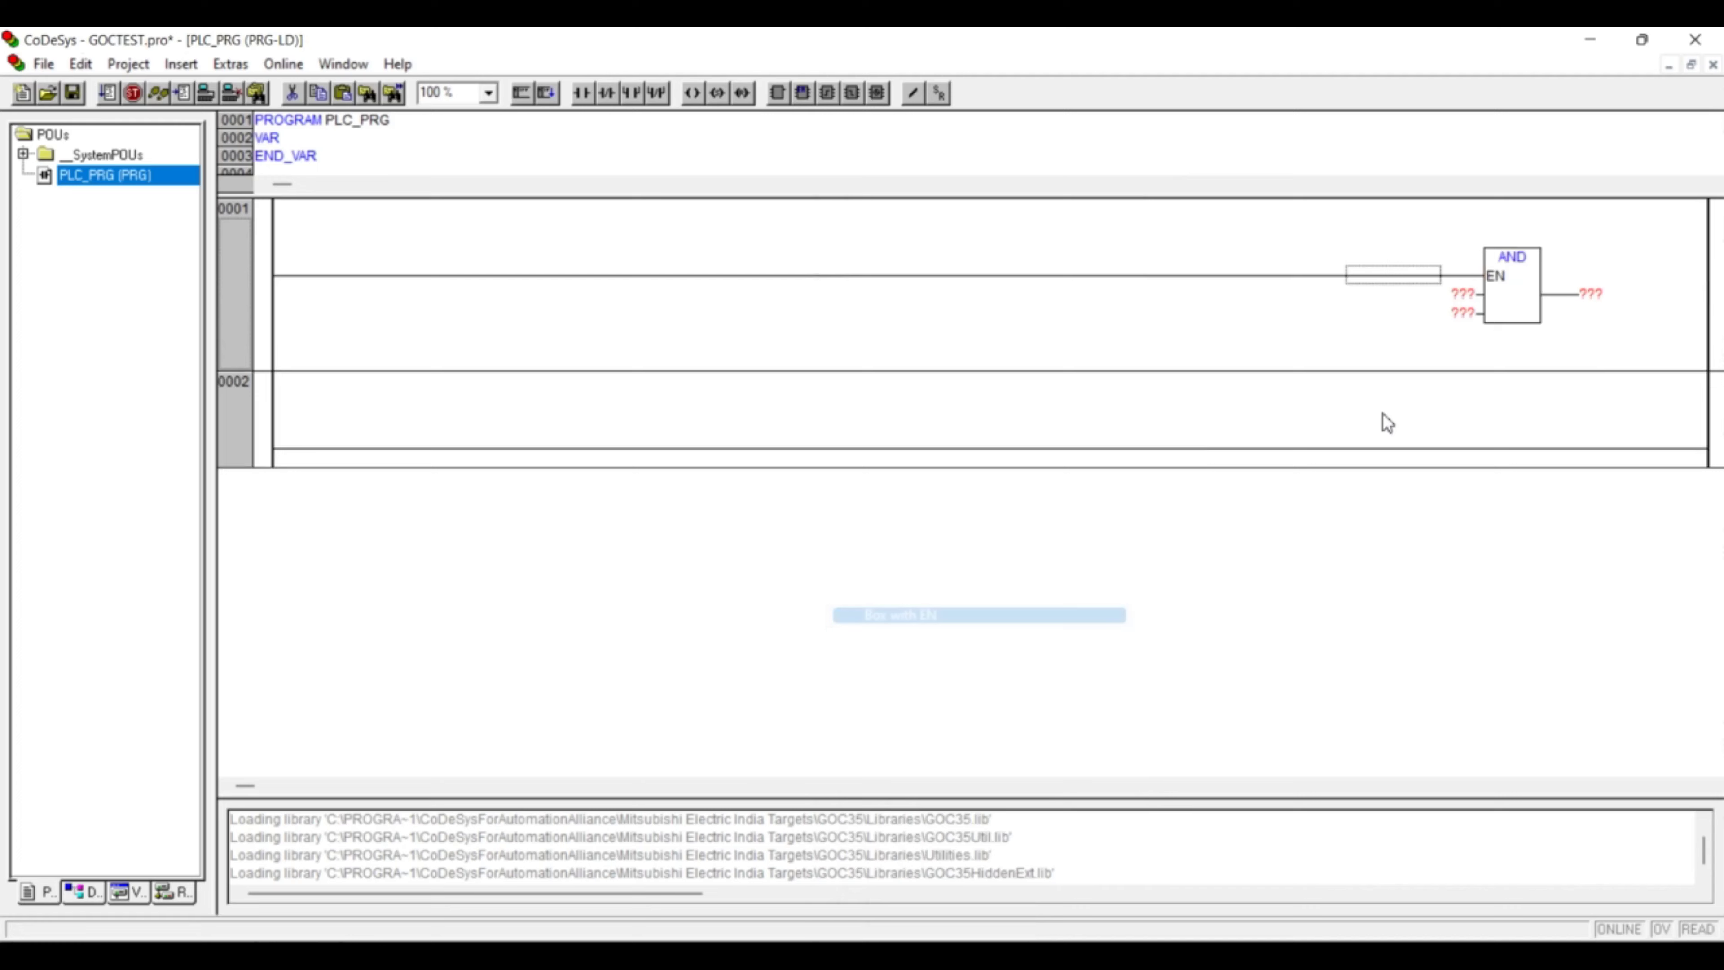
pyautogui.click(1512, 257)
pyautogui.write('MOVE')
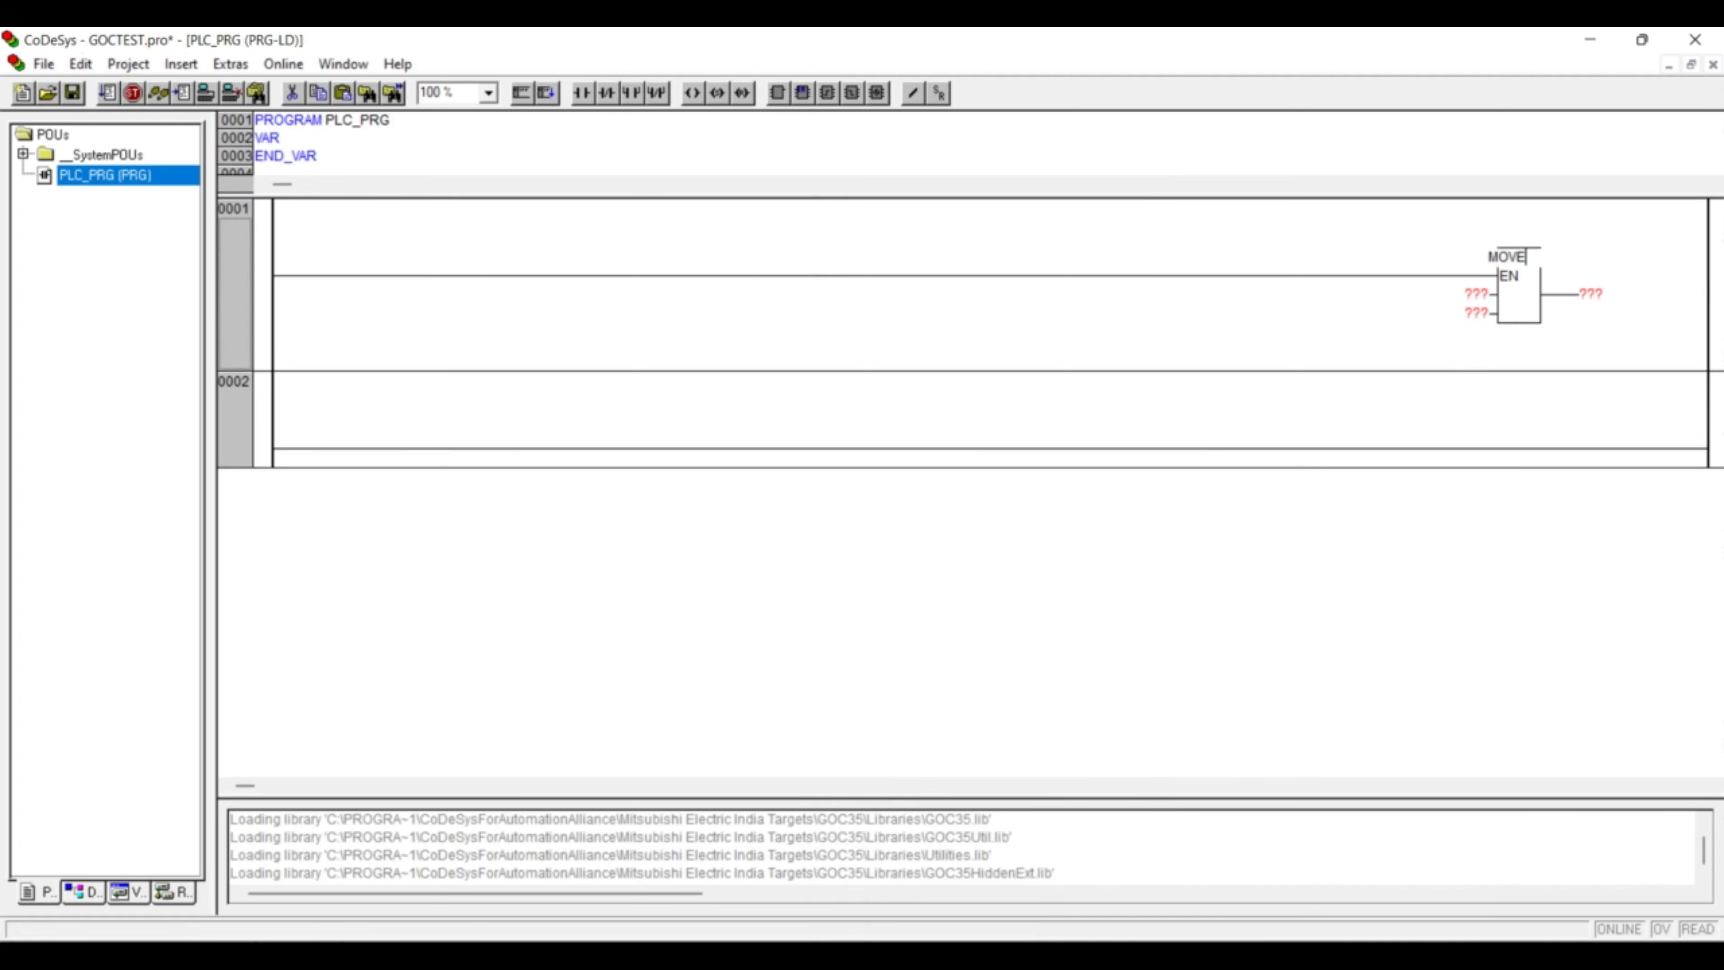
pyautogui.press('Return')
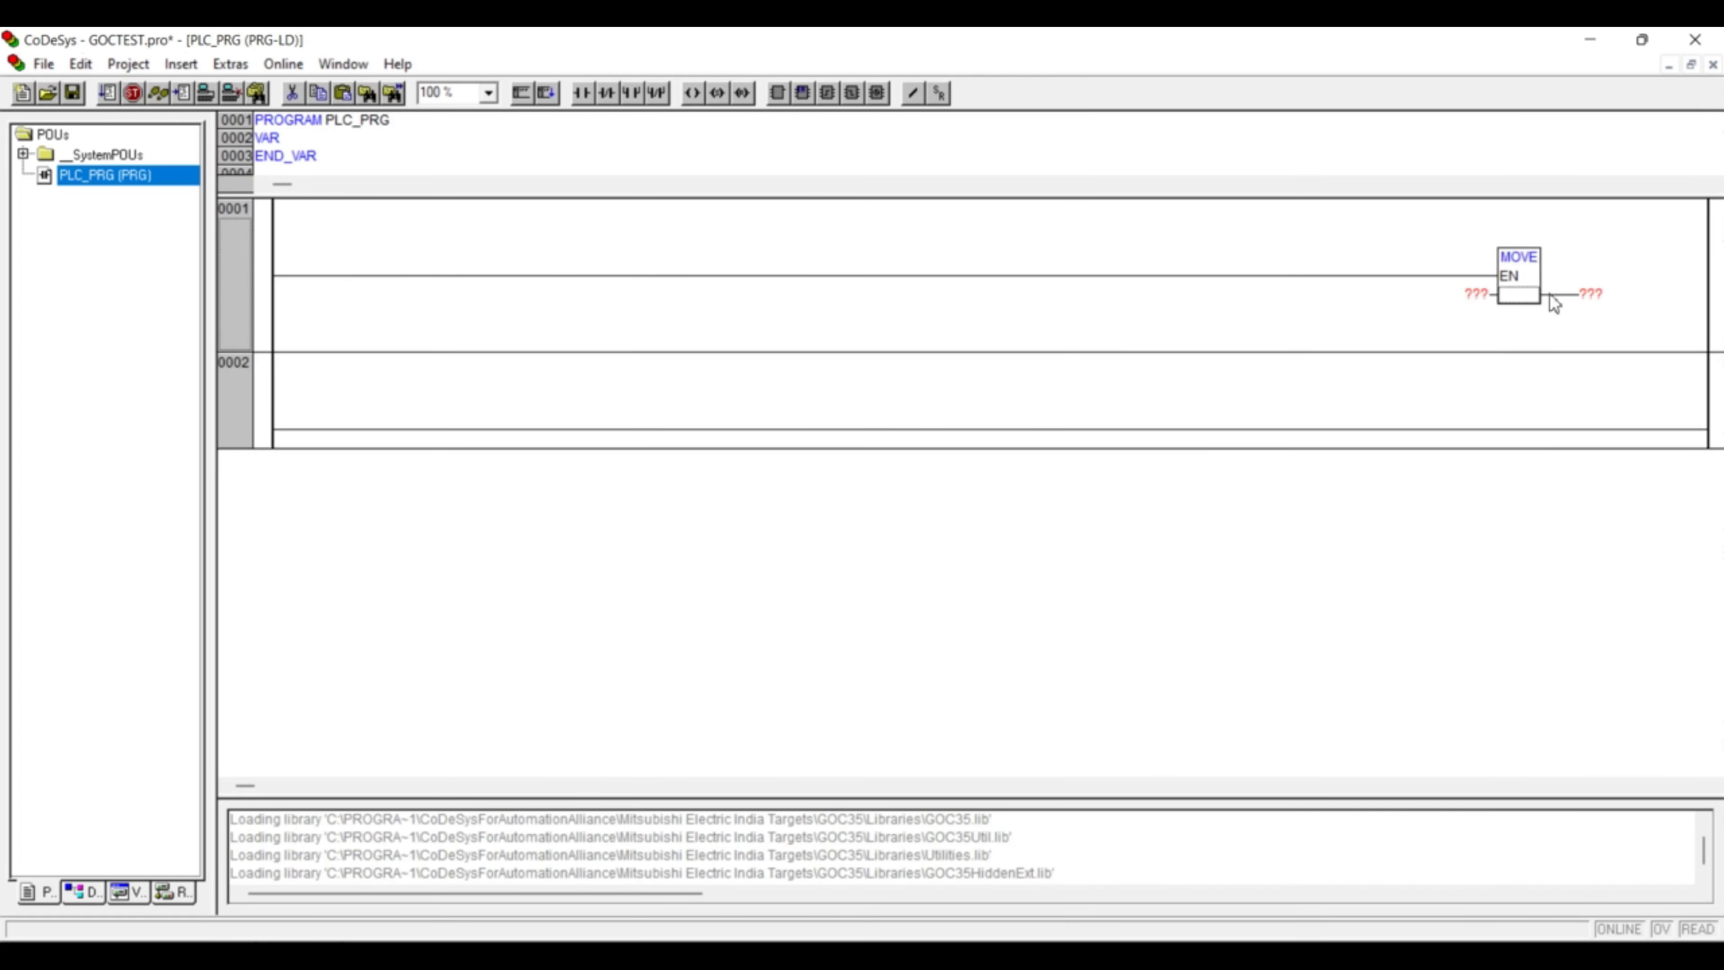
# - Assign _AO_IOE2_00 to the MOVE box's output and CH0_WRITE to its input
pyautogui.click(1594, 294)
pyautogui.write('_AO_IOE2_0p')
pyautogui.click(1414, 296)
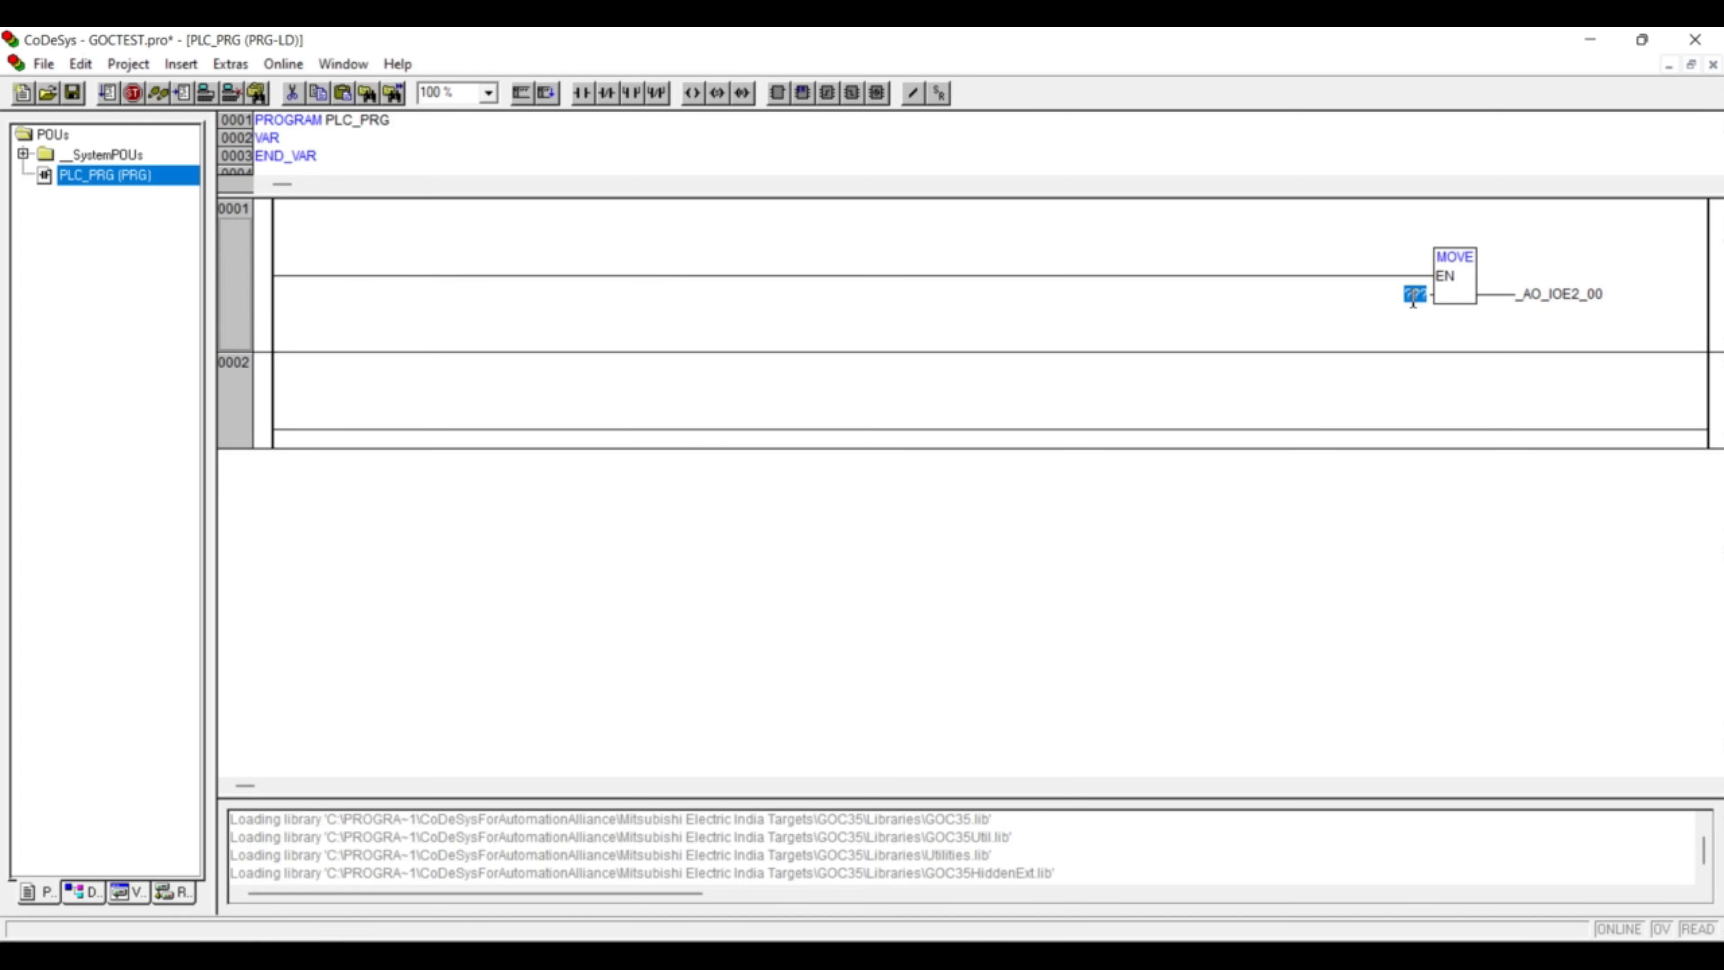
pyautogui.write('0')
pyautogui.write('40')
pyautogui.write('3H')
pyautogui.write('0_')
pyautogui.write('WRITE')
pyautogui.doubleClick(1412, 298)
# - Insert a contact named TRUE at the start of network 0001, ahead of the MOVE box
pyautogui.click(1138, 296)
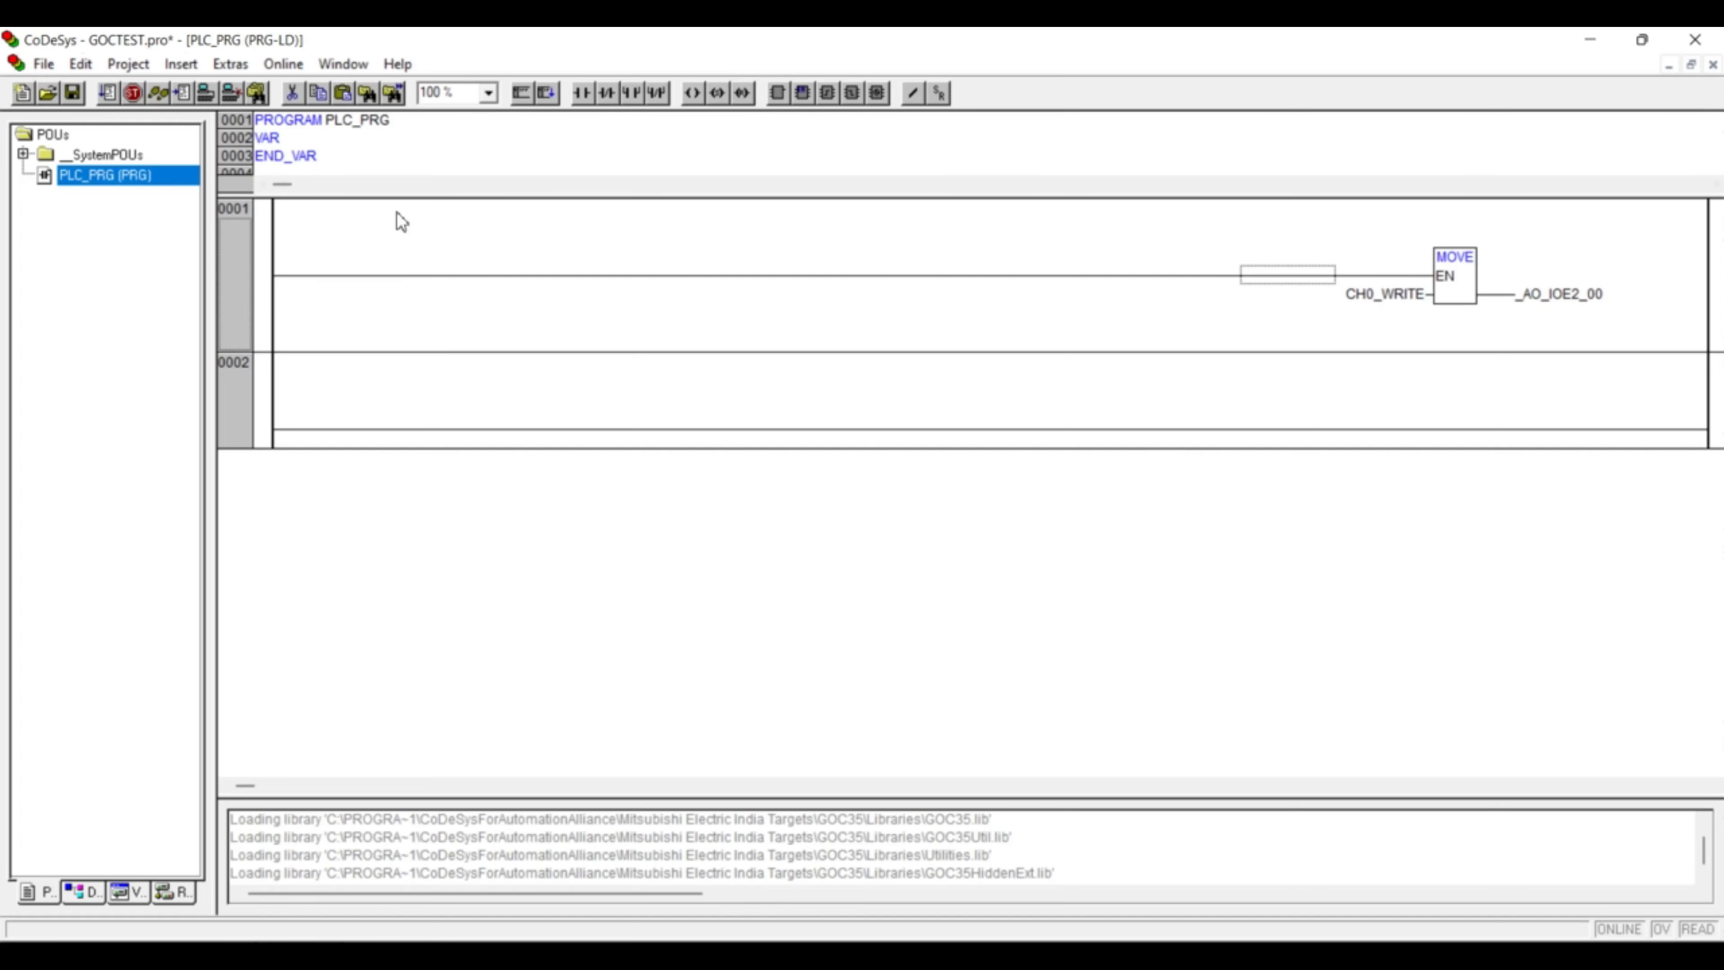
pyautogui.click(584, 91)
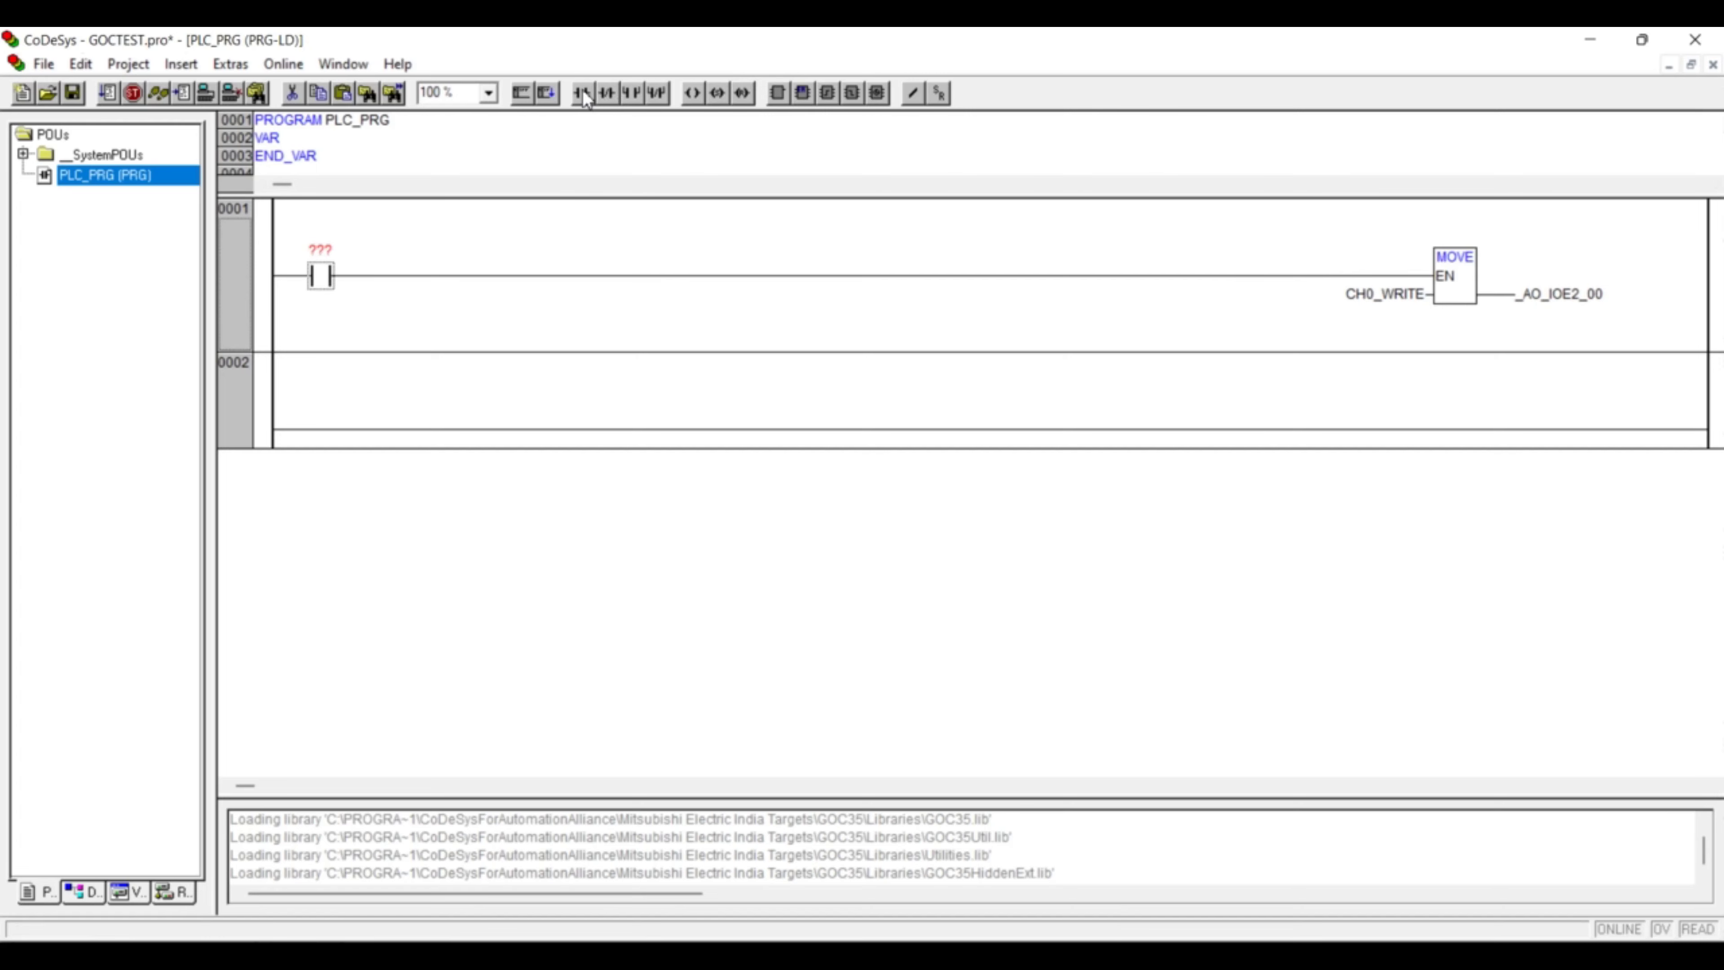
pyautogui.write('TRUE')
pyautogui.press('Return')
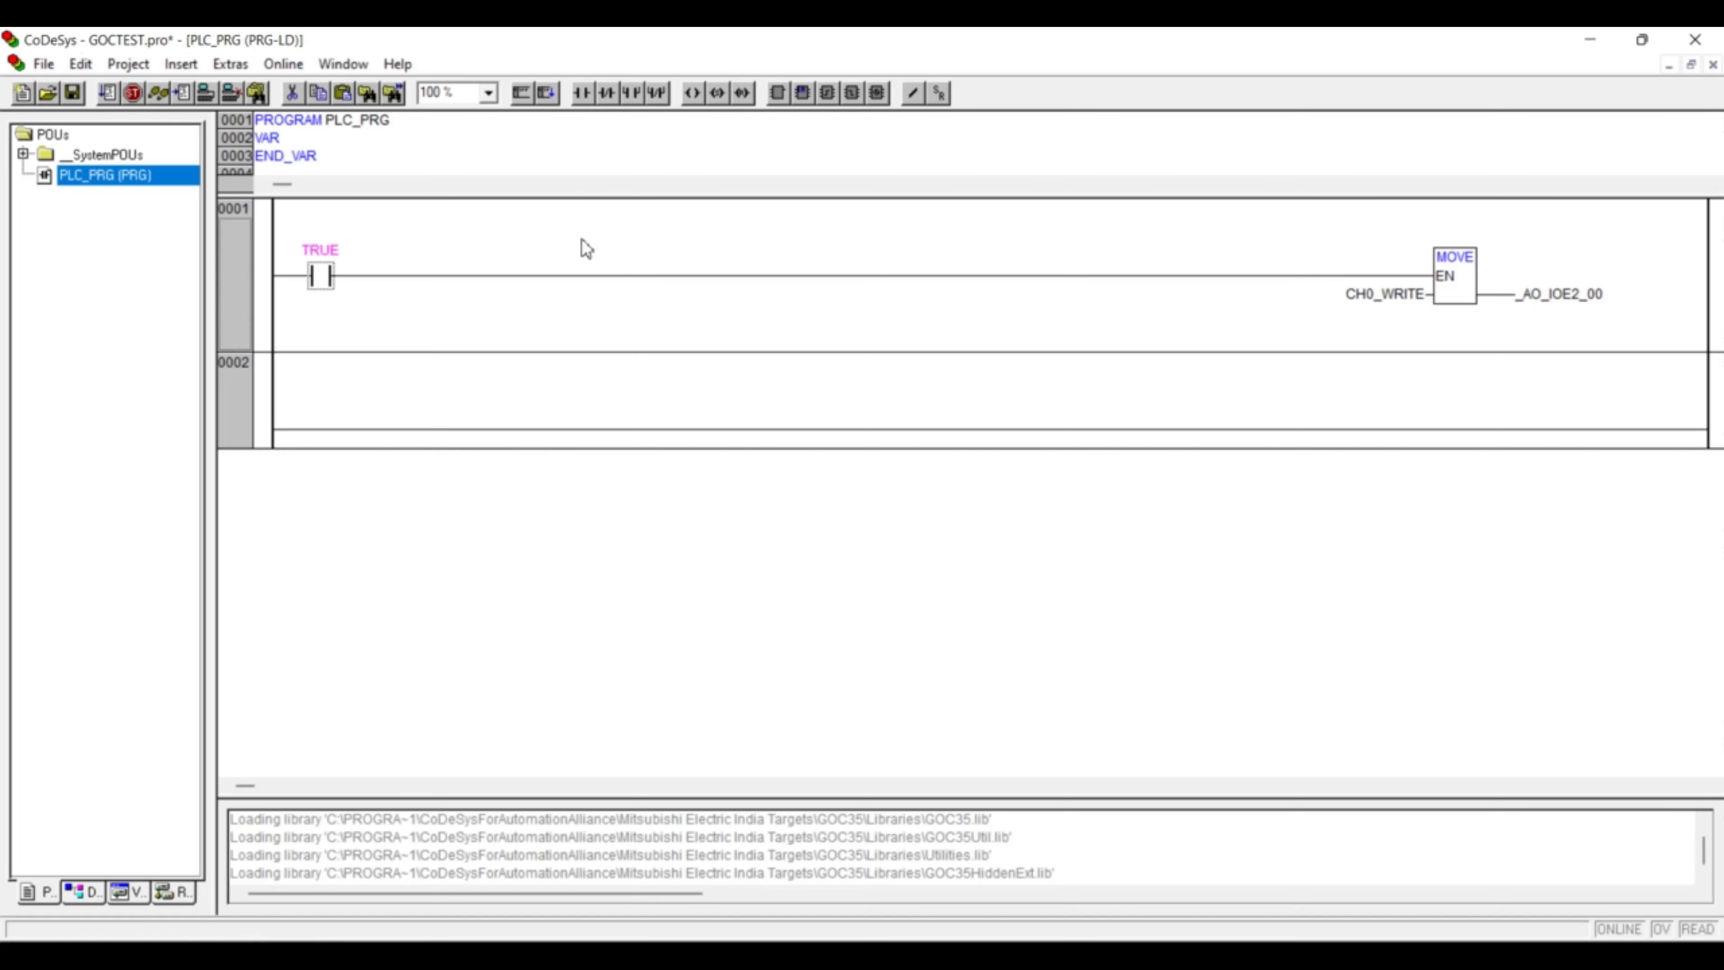